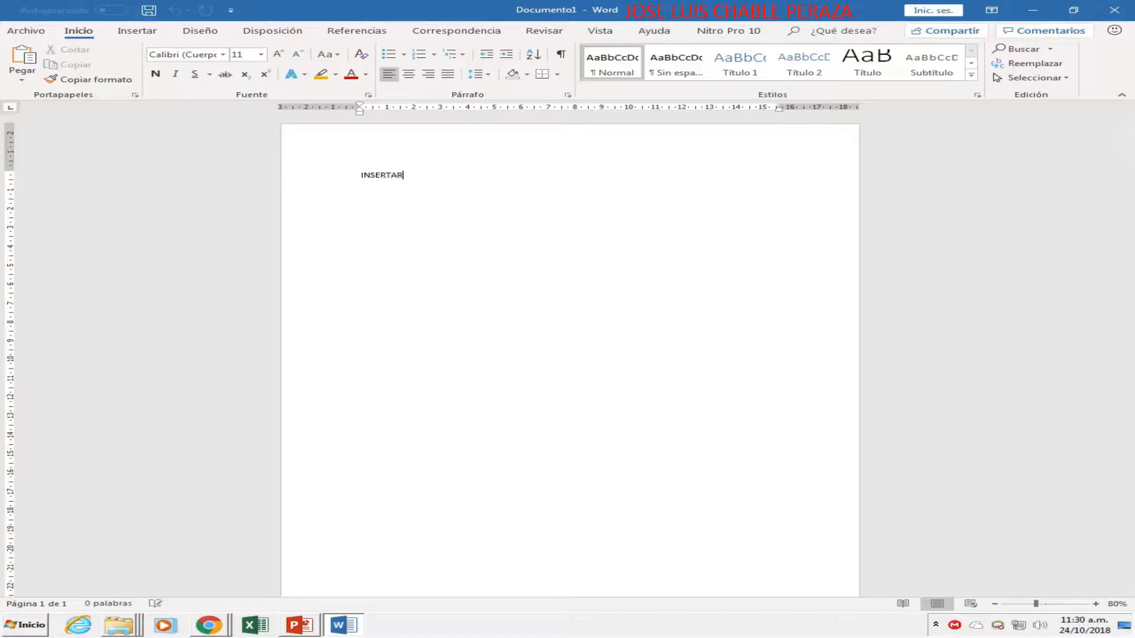
- Complete the first line as "INSERTAR TABLAS" and add a second line reading "COMO SELECCIONAR TABLA, FILA Y COLUMNA"
{"action": "type", "text": "TABLA"}
{"action": "type", "text": "COM,"}
{"action": "type", "text": " SELECCIONAR TABLA,"}
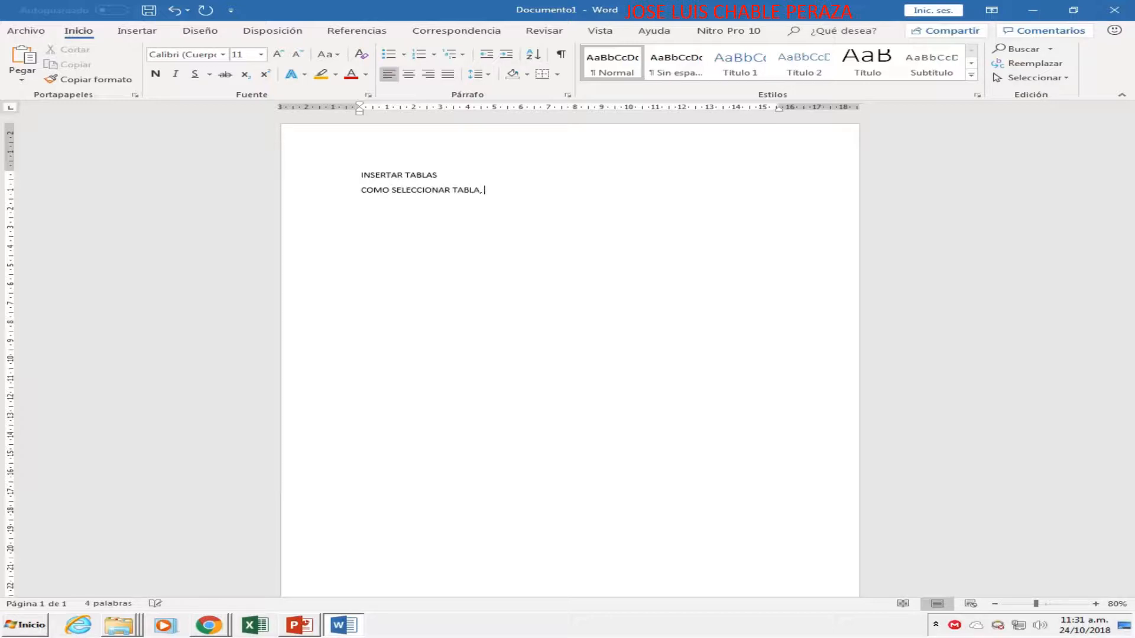
{"action": "type", "text": " FILA CO"}
- Add a third line "INSERTAR O ELIMINAR TABLA, FILA Y COLUMNA", copying its ending from the second line, and start a new paragraph
{"action": "type", "text": "INSERTAR"}
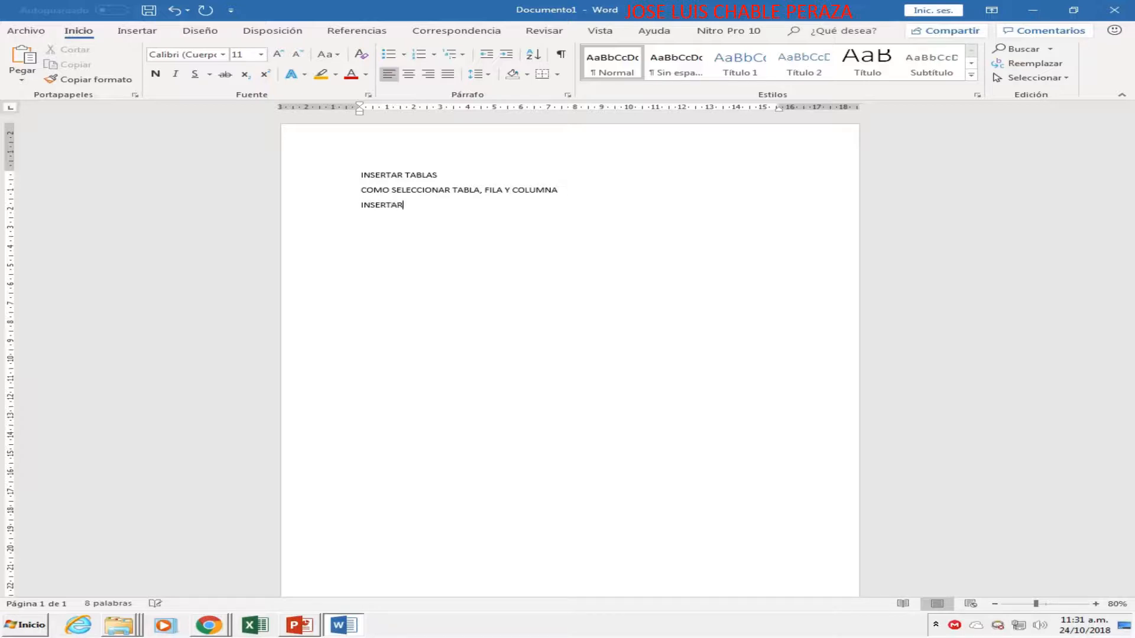
{"action": "type", "text": " O ELIMINAR"}
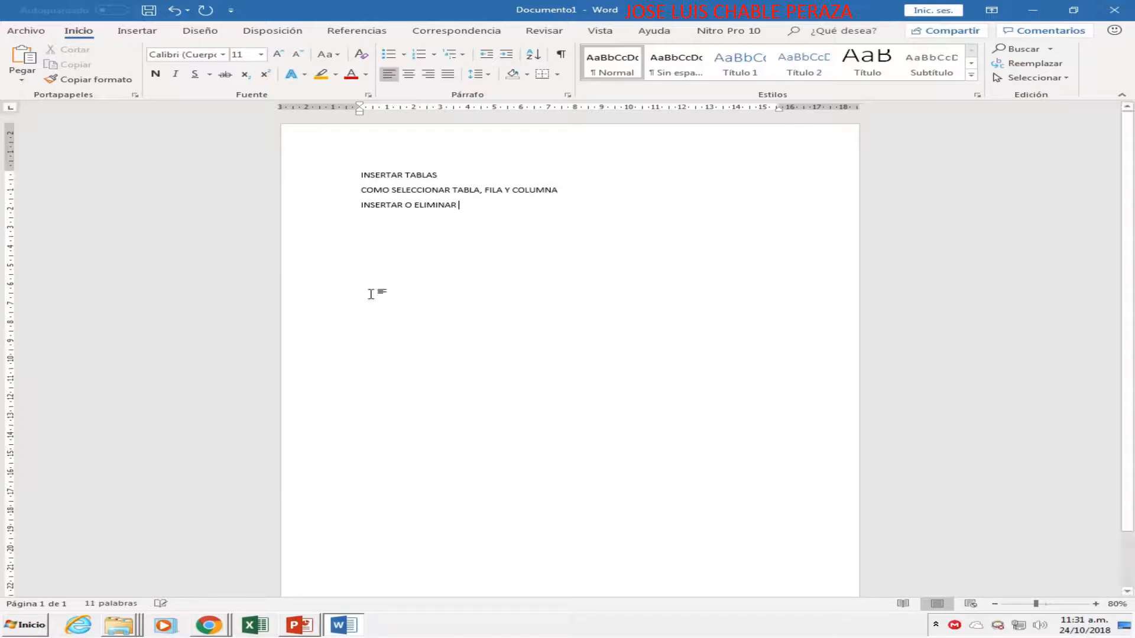
{"action": "left_click_drag", "start_coordinate": [589, 191], "coordinate": [458, 189]}
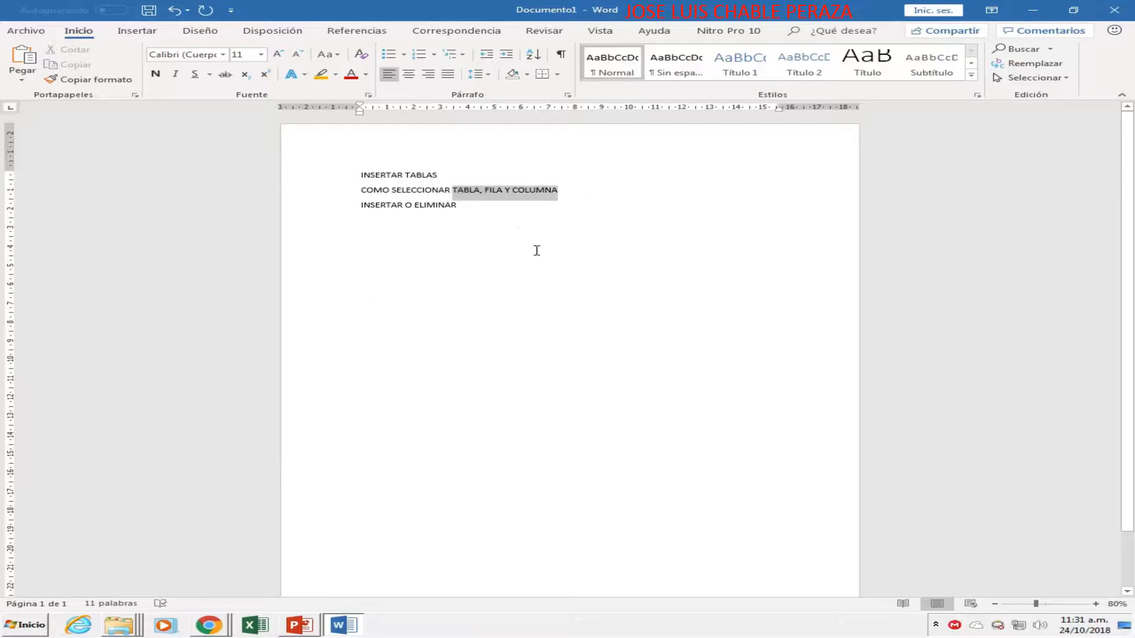
{"action": "key", "text": "ctrl+c"}
{"action": "left_click", "coordinate": [529, 222]}
{"action": "key", "text": "ctrl+v"}
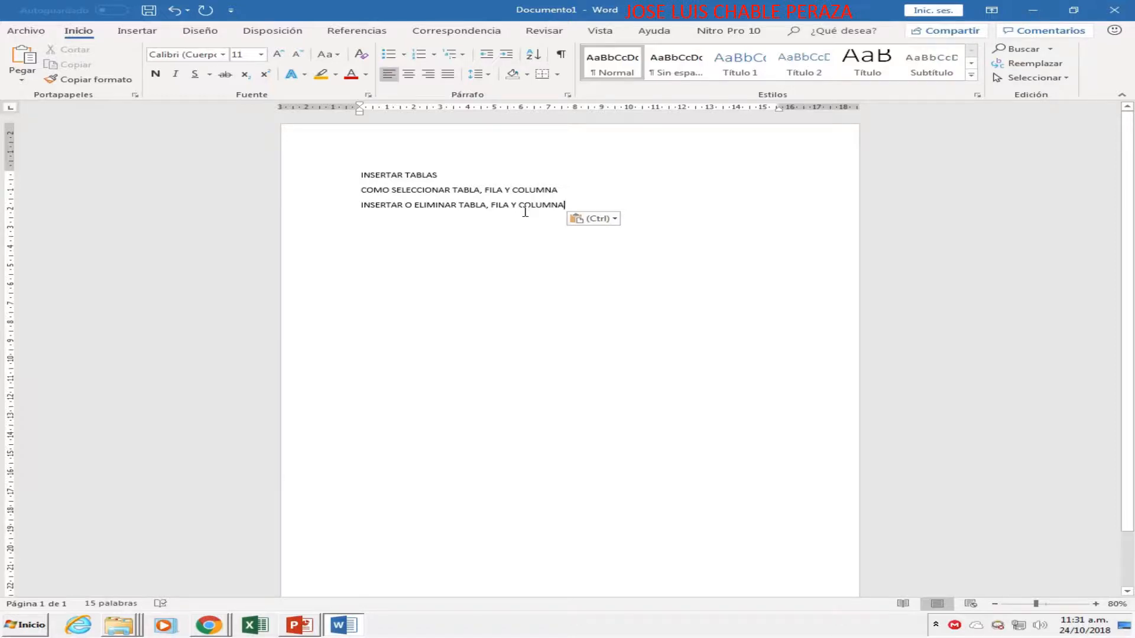
{"action": "key", "text": "Return"}
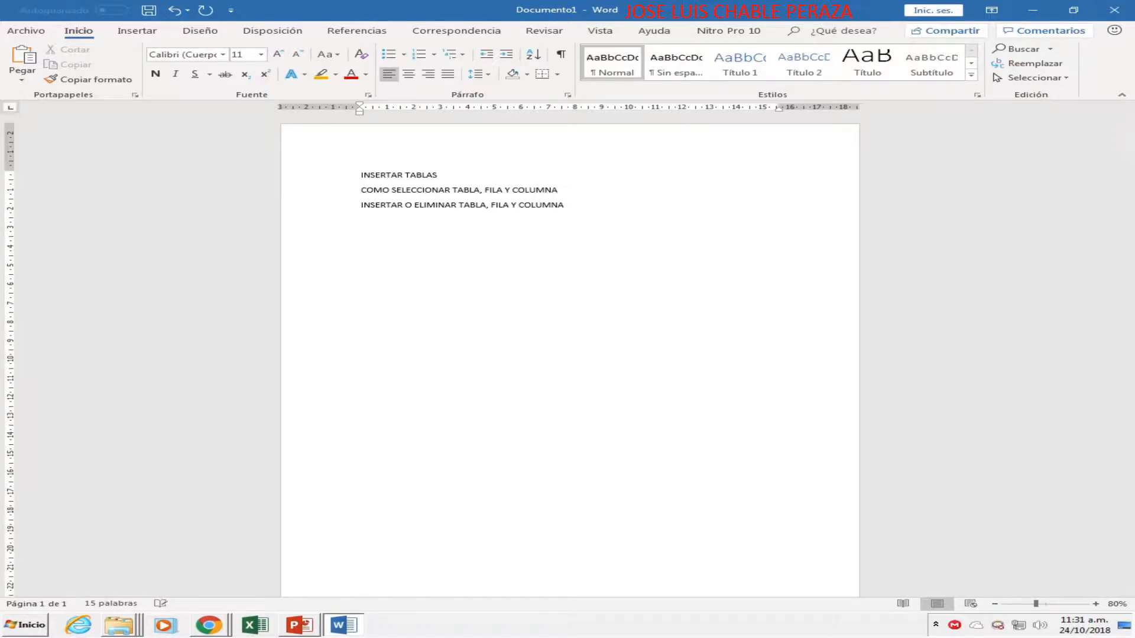
- Examine the column, row and autofit settings offered for inserting a table, without inserting one
{"action": "left_click", "coordinate": [1095, 603]}
{"action": "left_click", "coordinate": [1095, 603]}
{"action": "left_click", "coordinate": [1091, 604]}
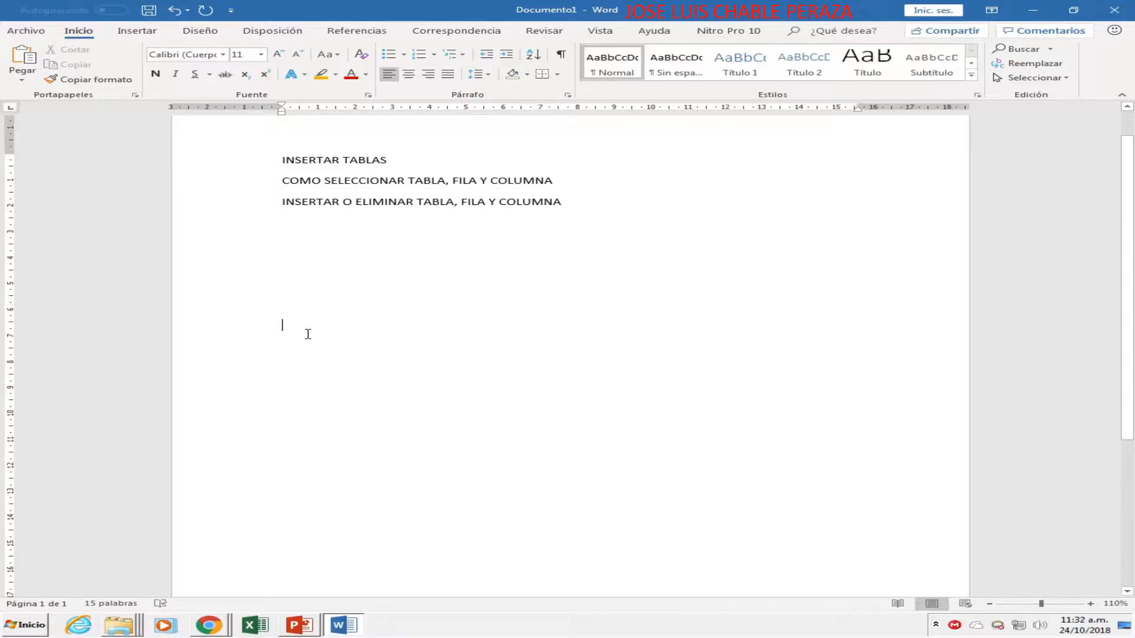
{"action": "left_click", "coordinate": [139, 33]}
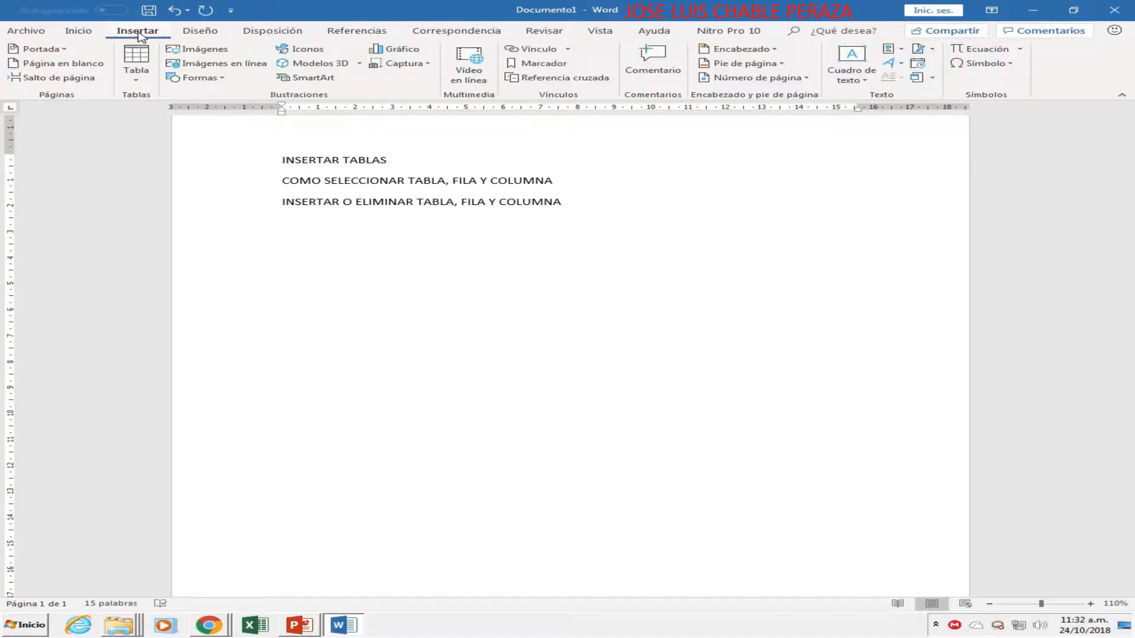
{"action": "left_click", "coordinate": [137, 76]}
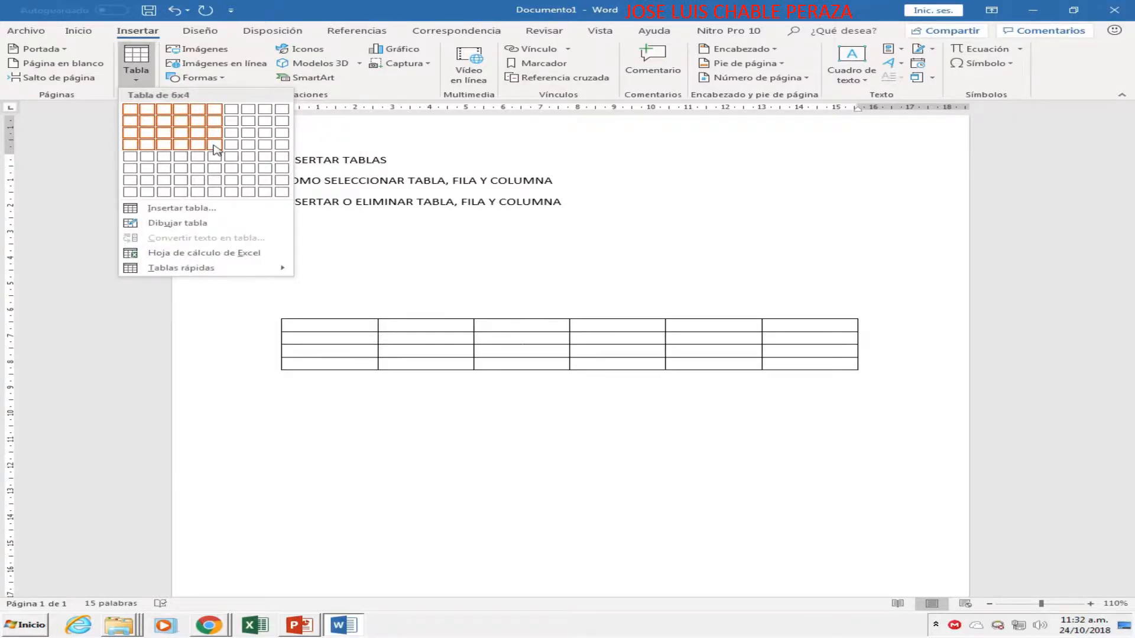
{"action": "left_click", "coordinate": [172, 208]}
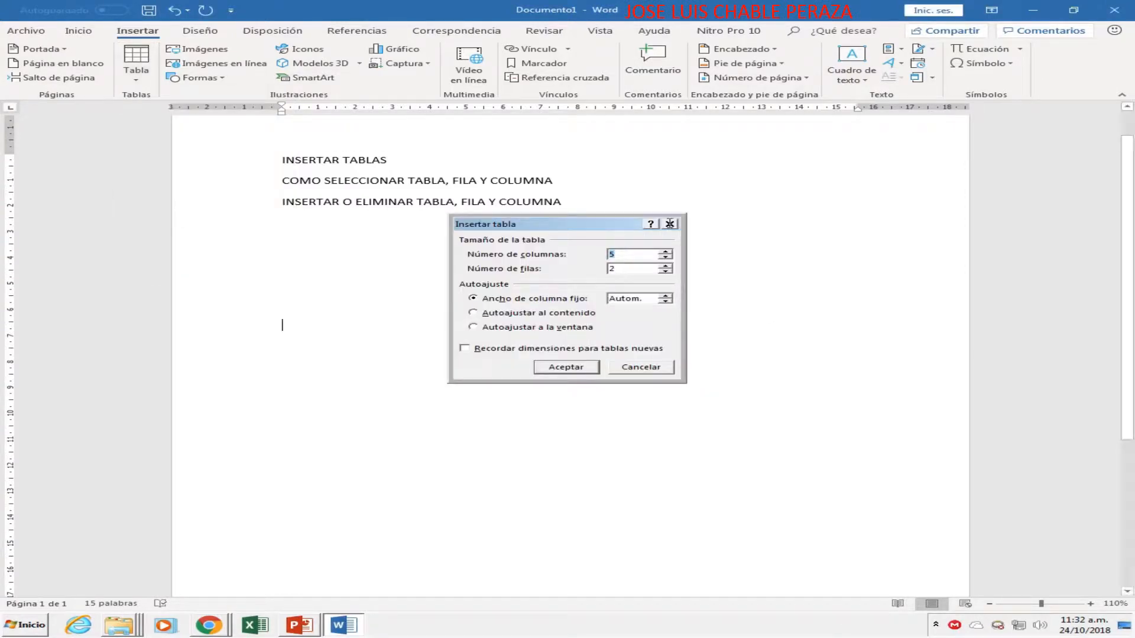
{"action": "left_click", "coordinate": [670, 225]}
- Draw a table about 3.9 cm tall below the text lines and divide it into three columns and two rows
{"action": "left_click", "coordinate": [142, 82]}
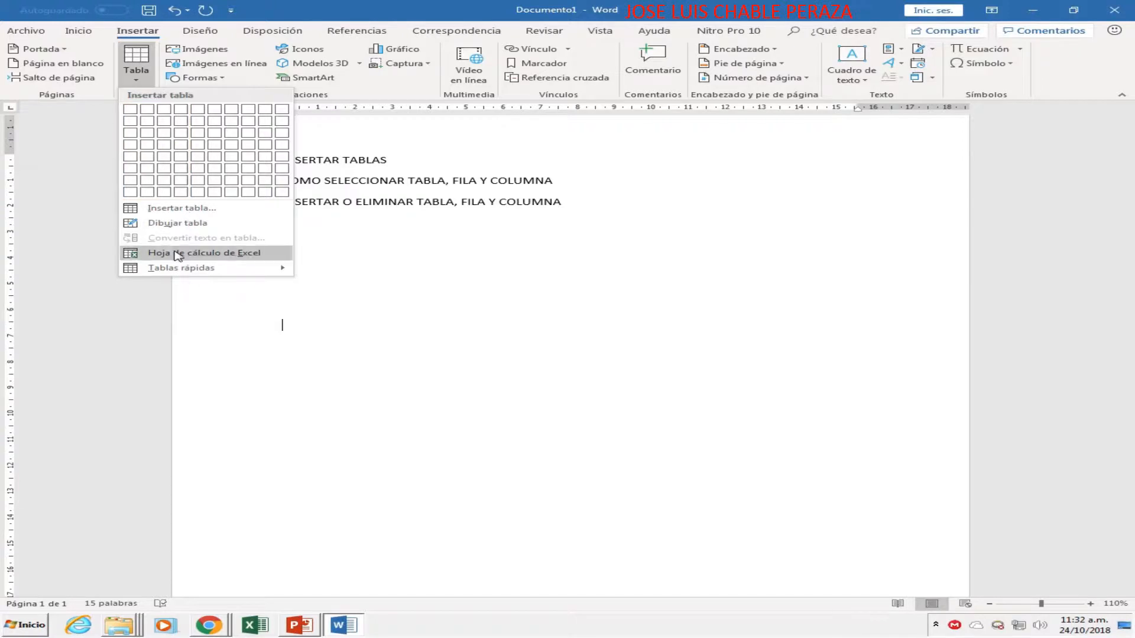
{"action": "left_click", "coordinate": [171, 223]}
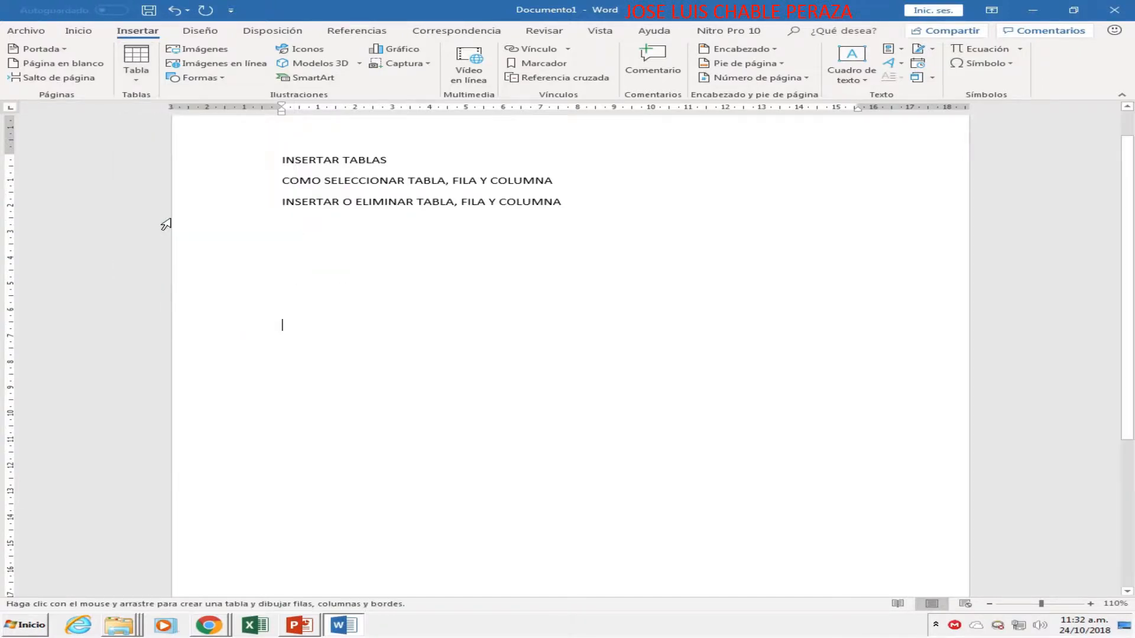
{"action": "mouse_move", "coordinate": [304, 290]}
{"action": "left_mouse_down"}
{"action": "mouse_move", "coordinate": [459, 384]}
{"action": "mouse_move", "coordinate": [733, 390]}
{"action": "left_mouse_up"}
{"action": "left_click_drag", "start_coordinate": [439, 279], "coordinate": [437, 379]}
{"action": "left_click_drag", "start_coordinate": [633, 276], "coordinate": [630, 347]}
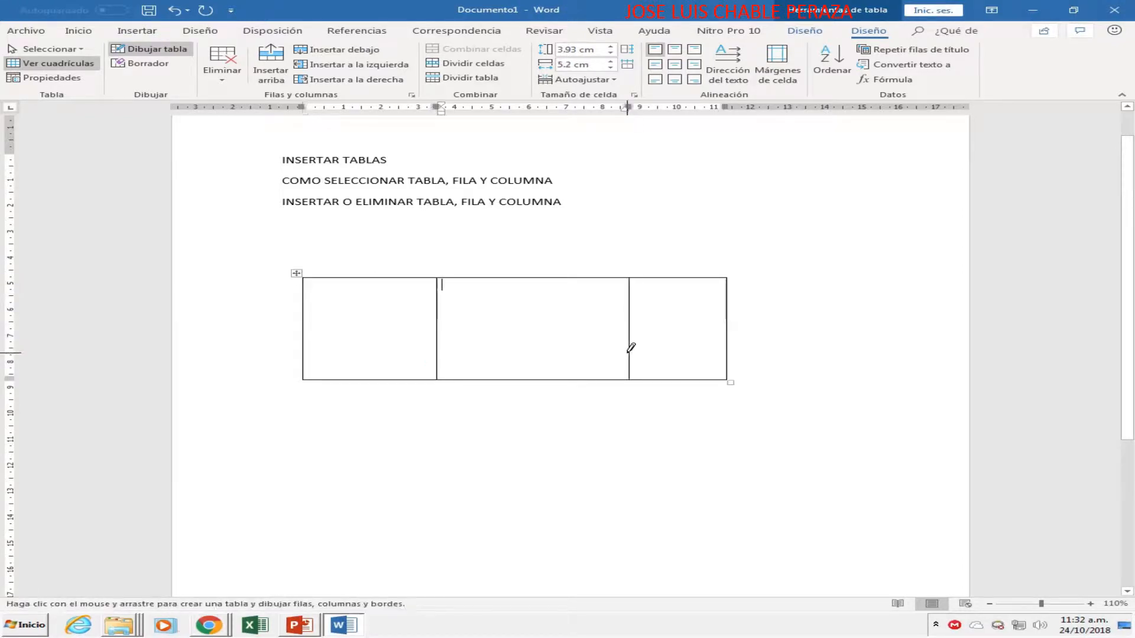
{"action": "left_click_drag", "start_coordinate": [309, 317], "coordinate": [657, 304]}
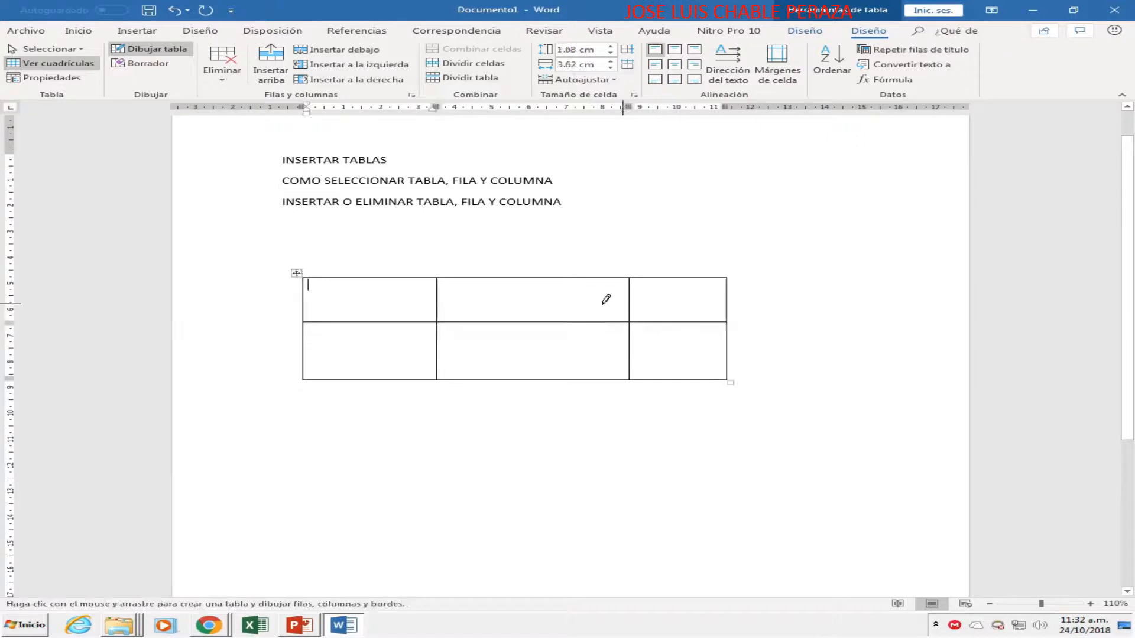
- Insert the Diciembre calendar quick table between the text lines and the drawn table
{"action": "left_click", "coordinate": [137, 31]}
{"action": "left_click", "coordinate": [136, 65]}
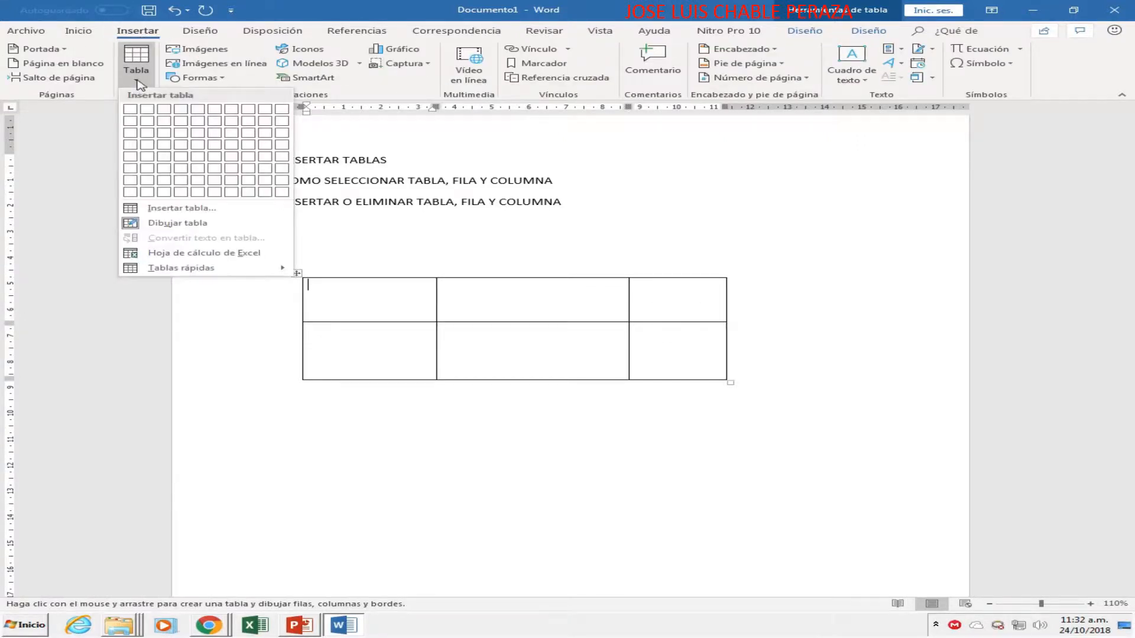
{"action": "left_click", "coordinate": [169, 268]}
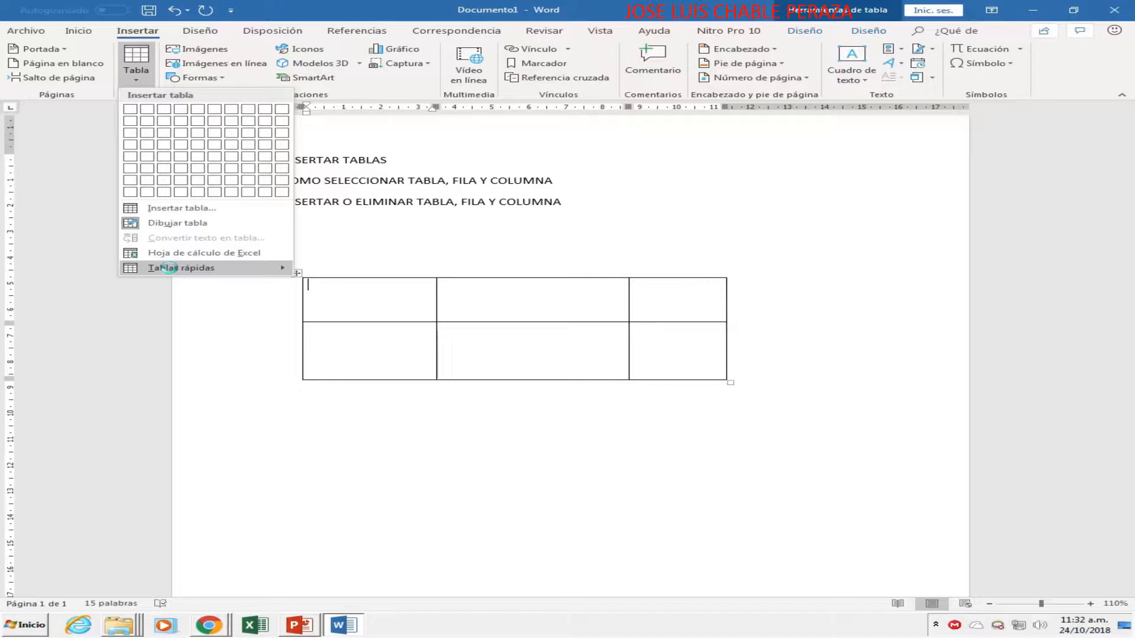
{"action": "left_click", "coordinate": [853, 251]}
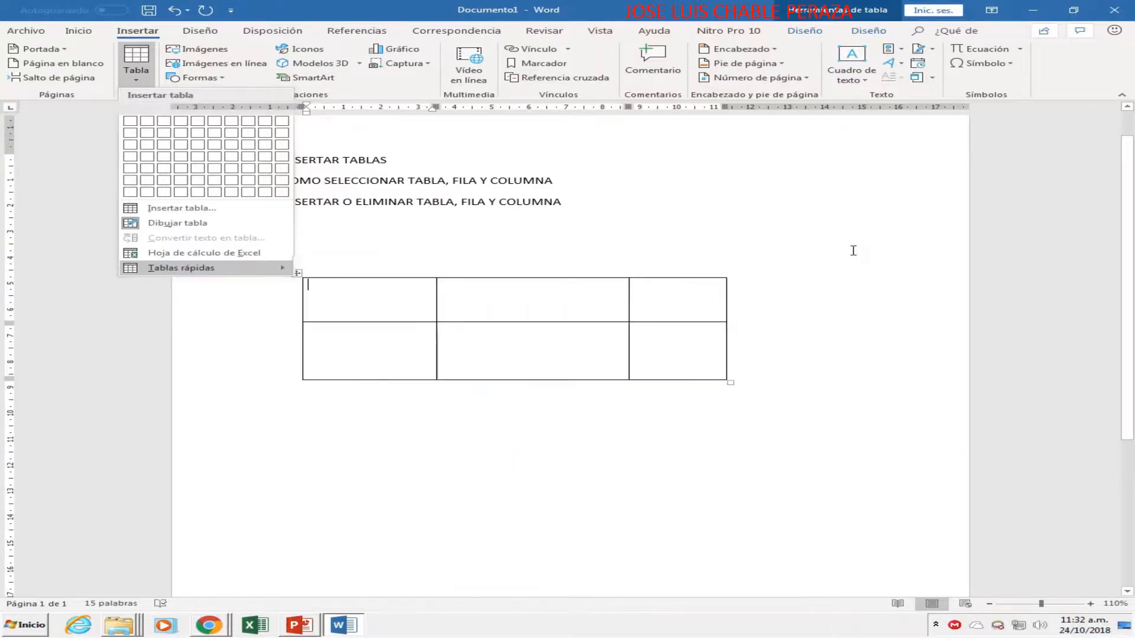
{"action": "left_click", "coordinate": [523, 257]}
{"action": "left_click", "coordinate": [136, 62]}
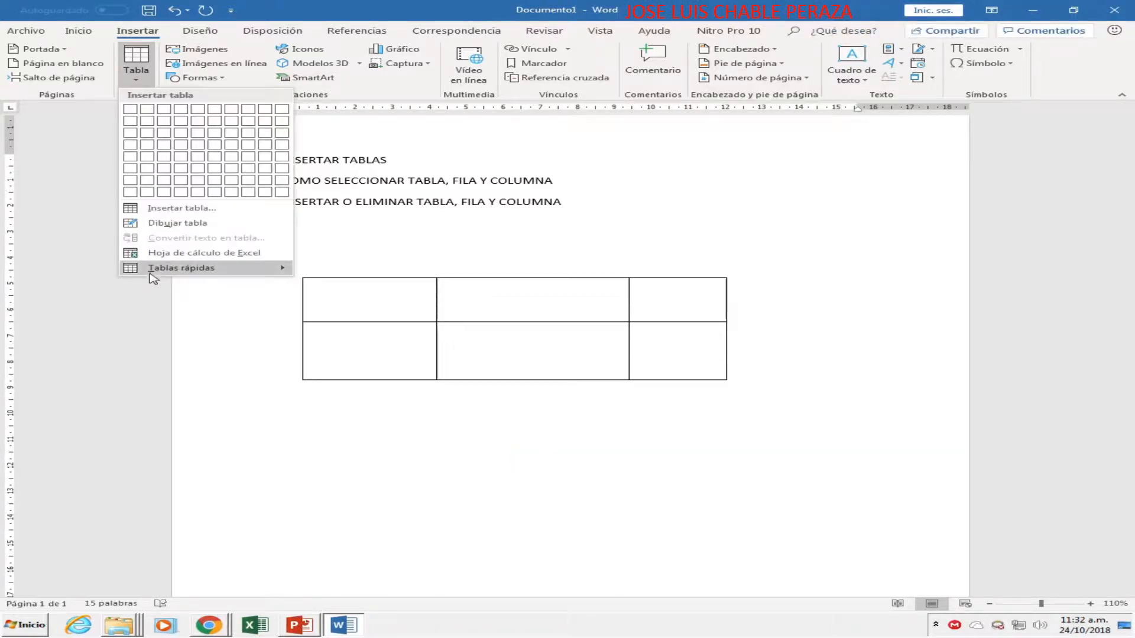
{"action": "left_click", "coordinate": [402, 345]}
{"action": "left_click", "coordinate": [560, 357]}
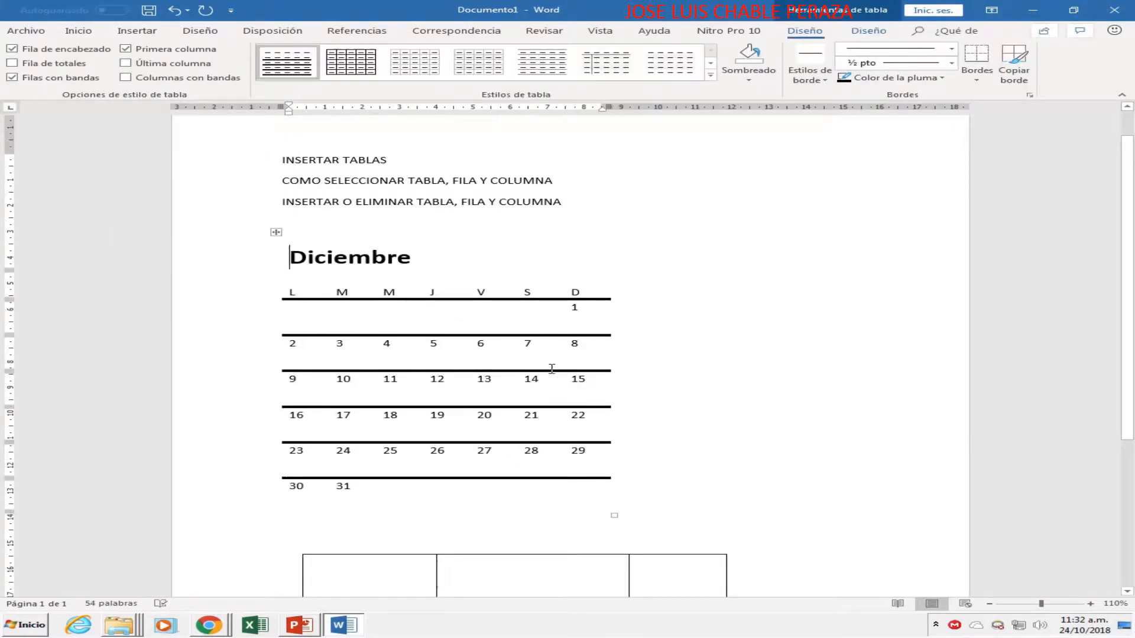
{"action": "left_click", "coordinate": [679, 432]}
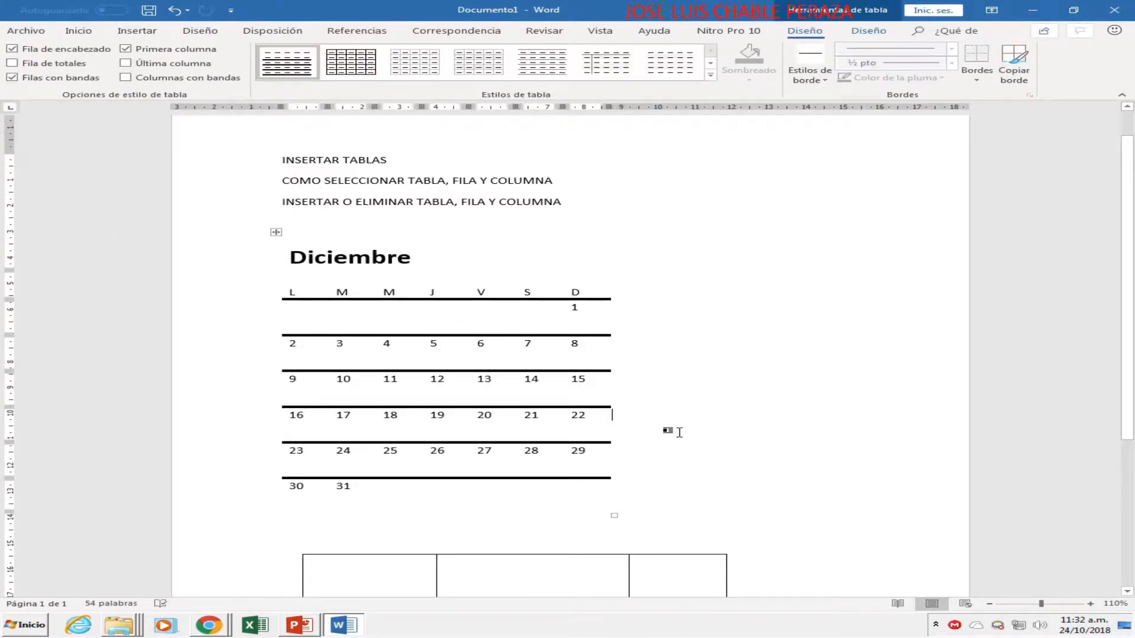
- Insert an Excel spreadsheet in the empty paragraph between the calendar and the drawn table, and return to the document
{"action": "double_click", "coordinate": [334, 524]}
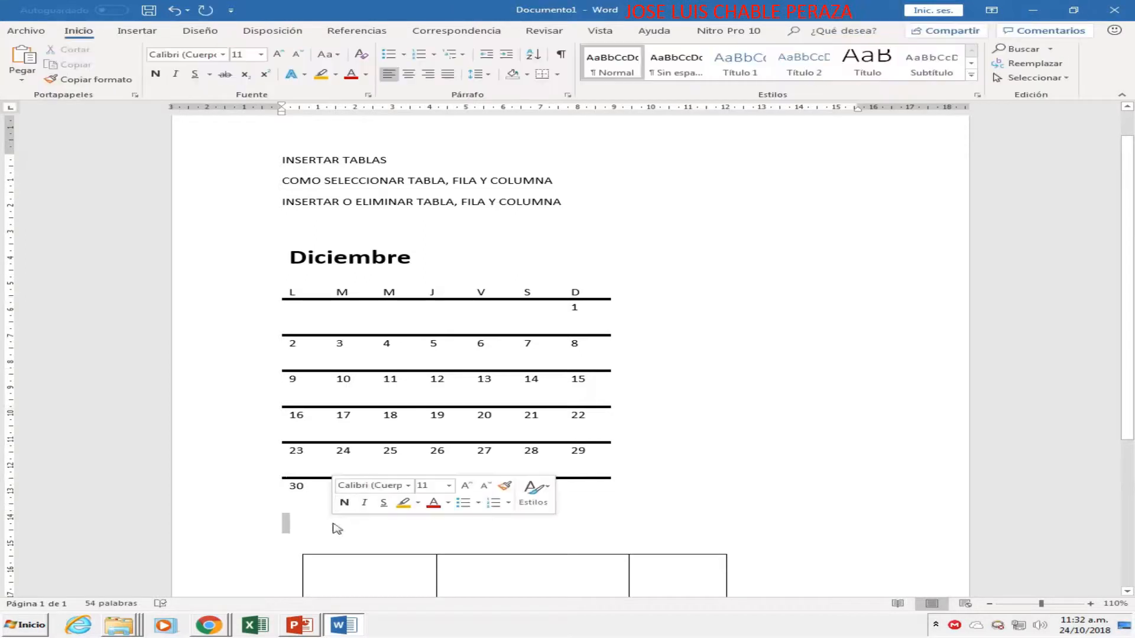
{"action": "left_click", "coordinate": [138, 33]}
{"action": "left_click", "coordinate": [136, 59]}
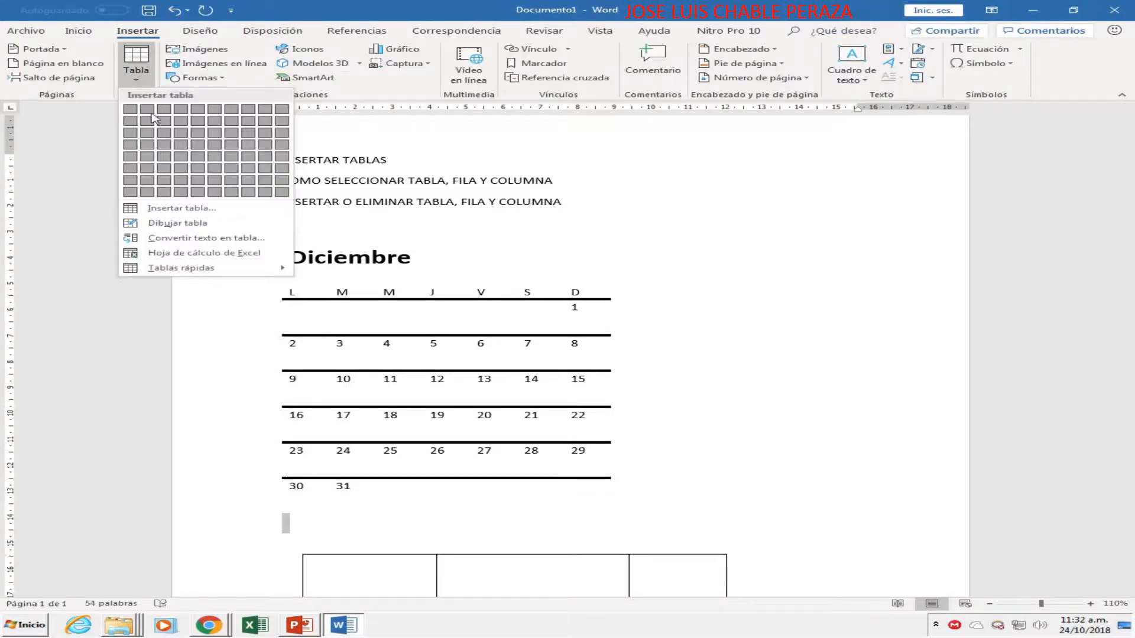
{"action": "left_click", "coordinate": [167, 254]}
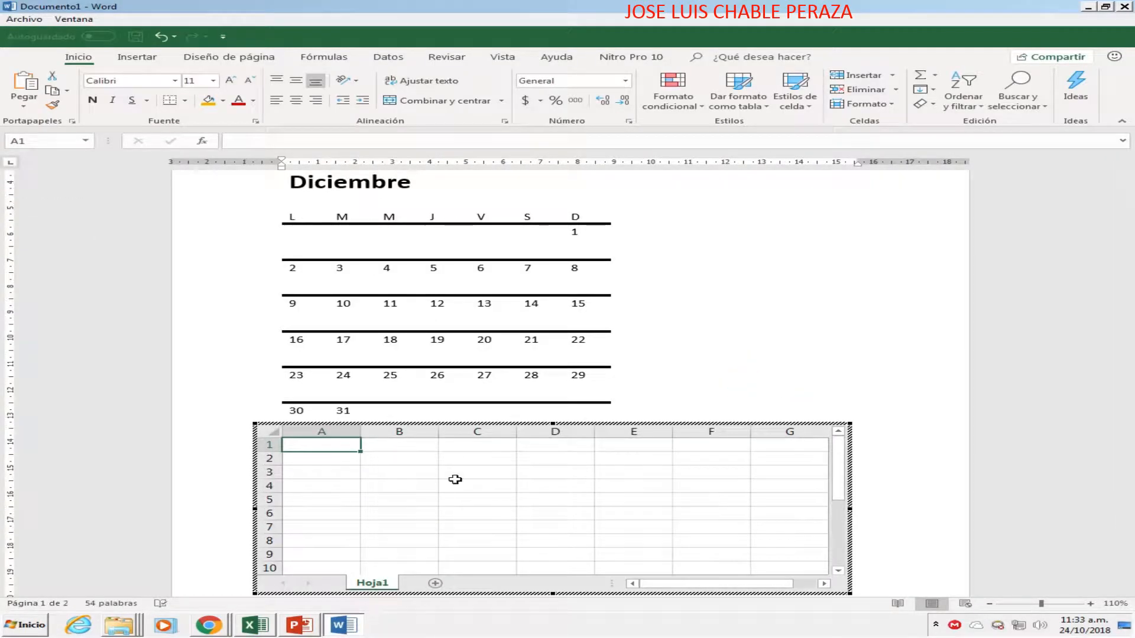
{"action": "left_click", "coordinate": [940, 413]}
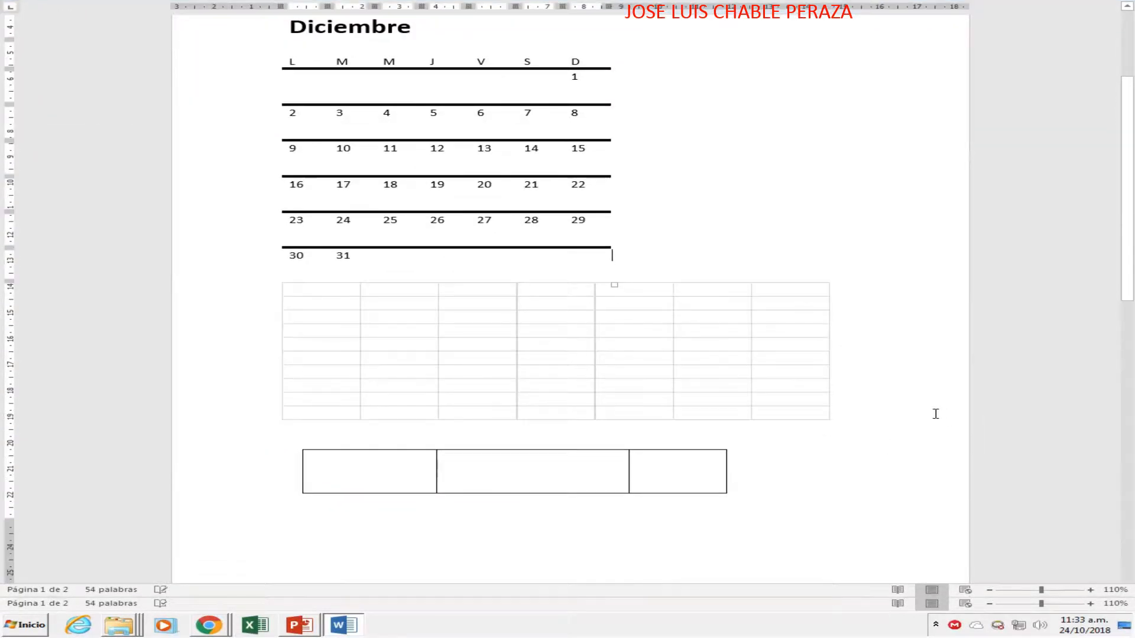
{"action": "left_click", "coordinate": [478, 566]}
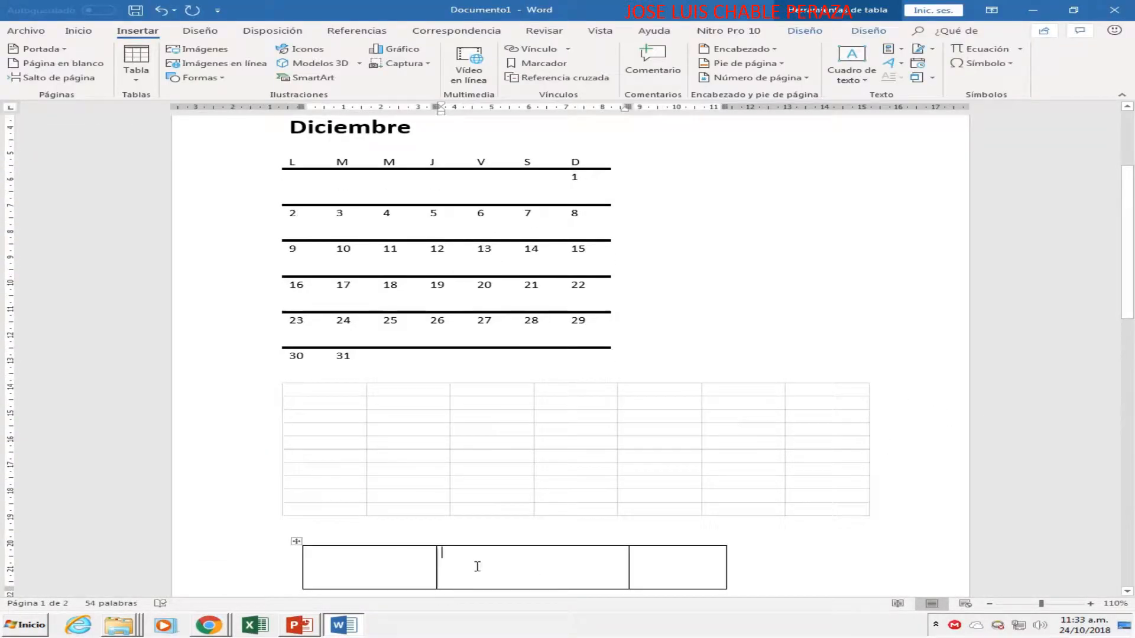
{"action": "left_click", "coordinate": [458, 429]}
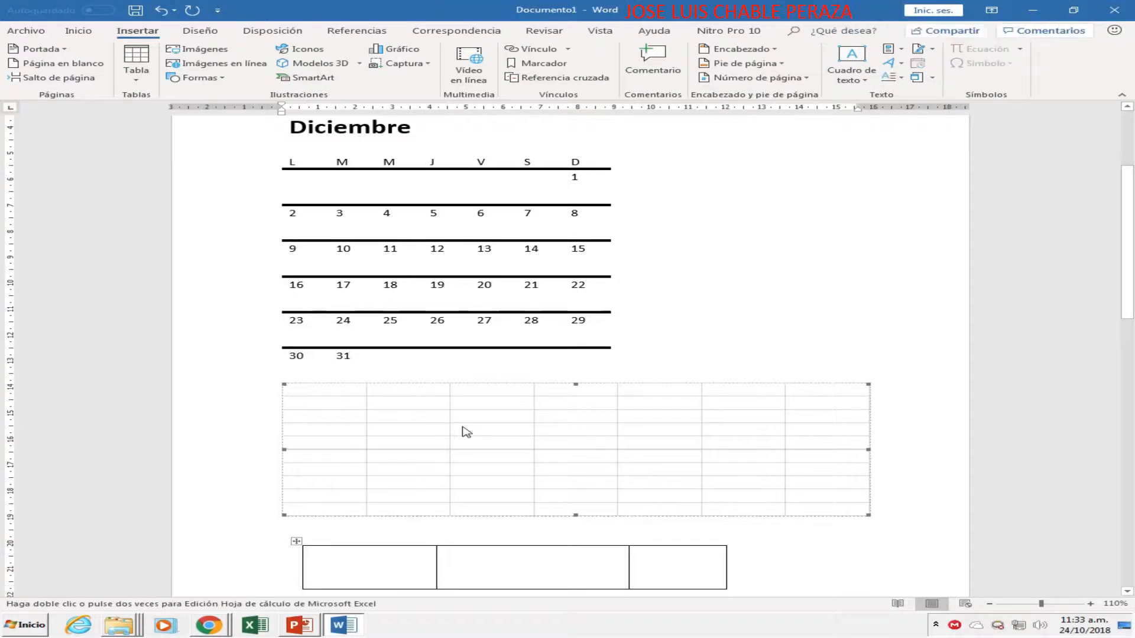
{"action": "left_click", "coordinate": [482, 286]}
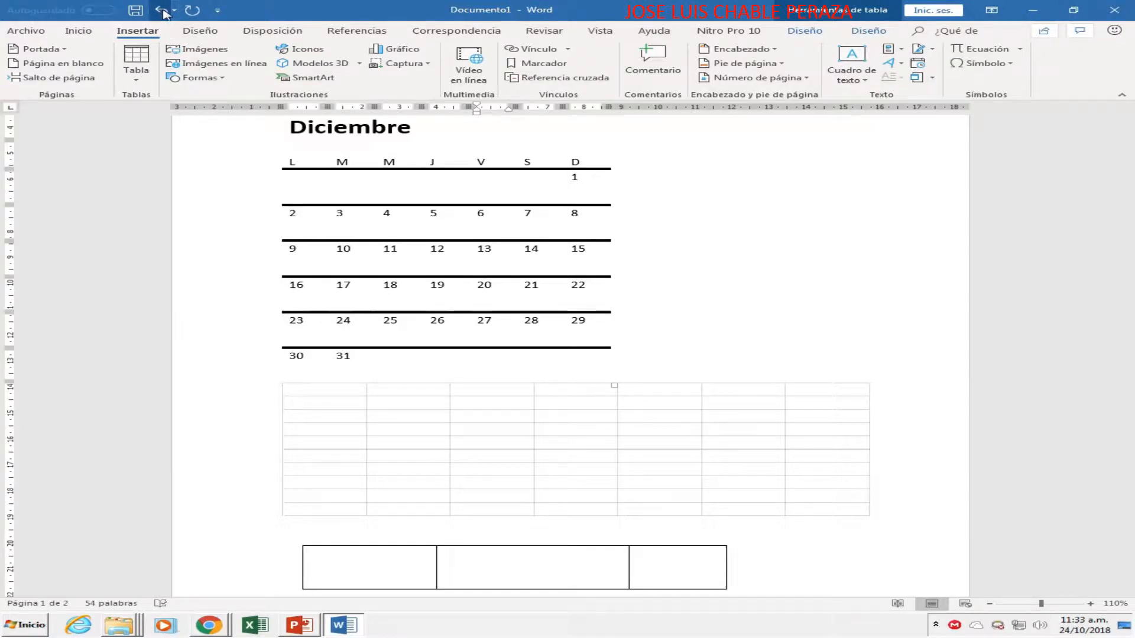
- Undo the insertion of the spreadsheet, the calendar and the drawn table
{"action": "left_click", "coordinate": [160, 10]}
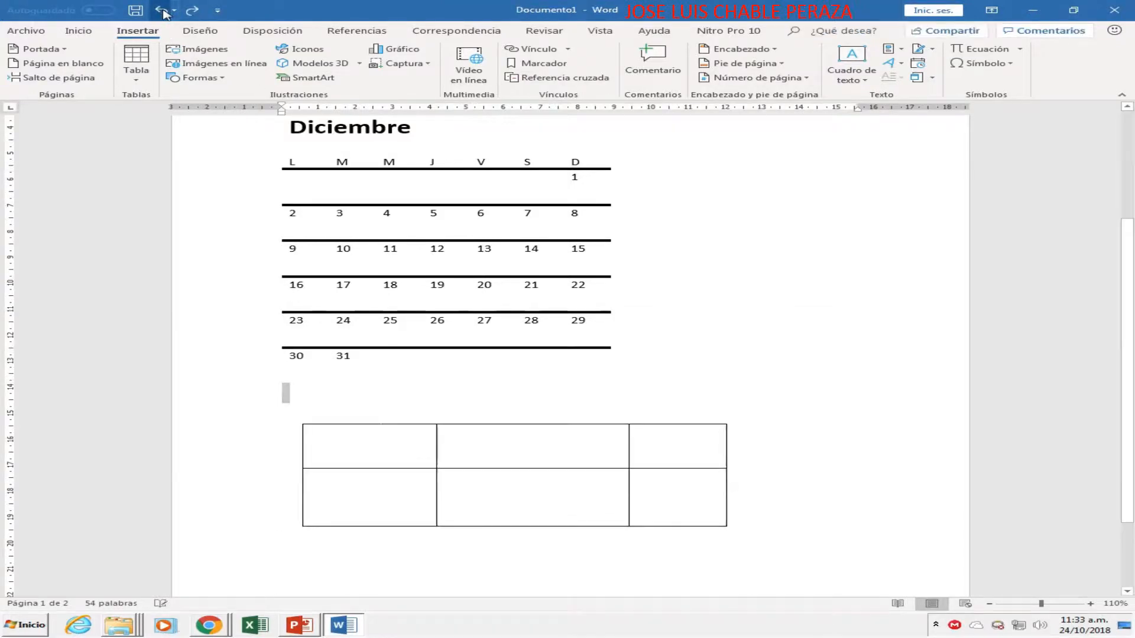
{"action": "left_click", "coordinate": [160, 10]}
{"action": "left_click", "coordinate": [161, 10]}
{"action": "left_click", "coordinate": [161, 10]}
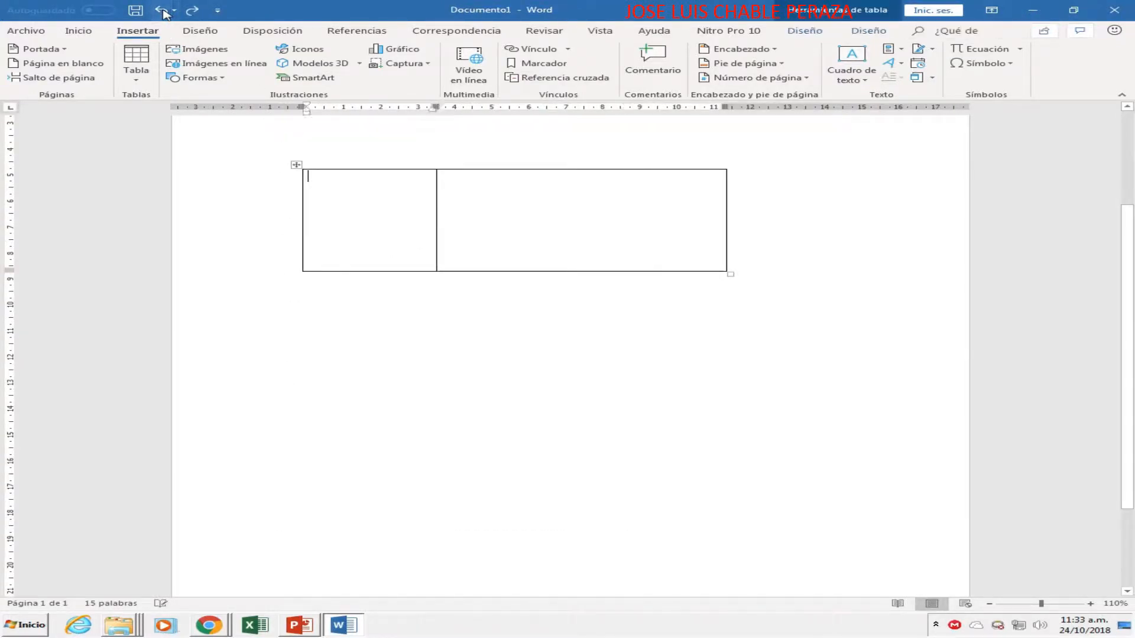
{"action": "left_click", "coordinate": [161, 10]}
{"action": "left_click", "coordinate": [161, 10]}
{"action": "scroll", "coordinate": [467, 284], "scroll_direction": "up", "scroll_amount": 3}
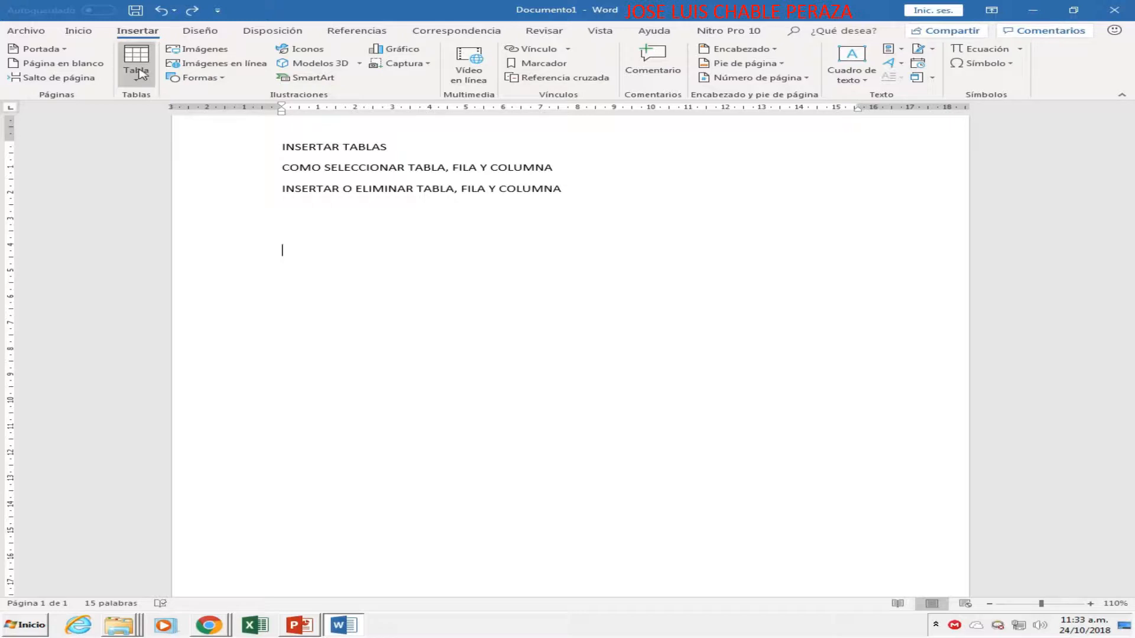
- Insert a table with one column and one row below the text, and another with six columns and five rows beneath it
{"action": "left_click", "coordinate": [140, 72]}
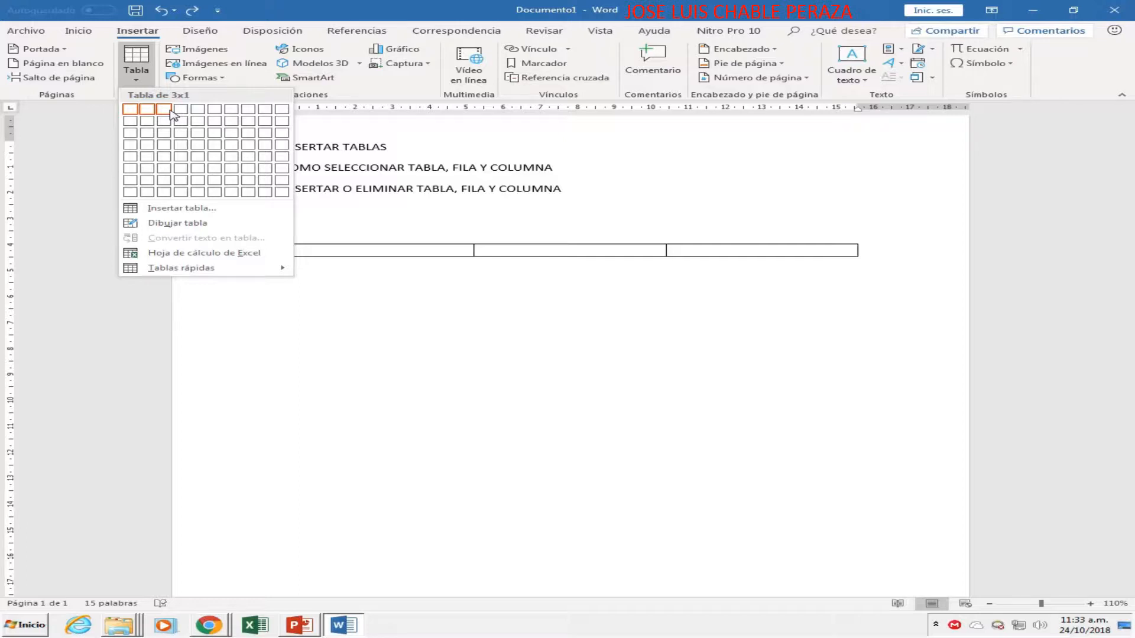
{"action": "left_click", "coordinate": [131, 110]}
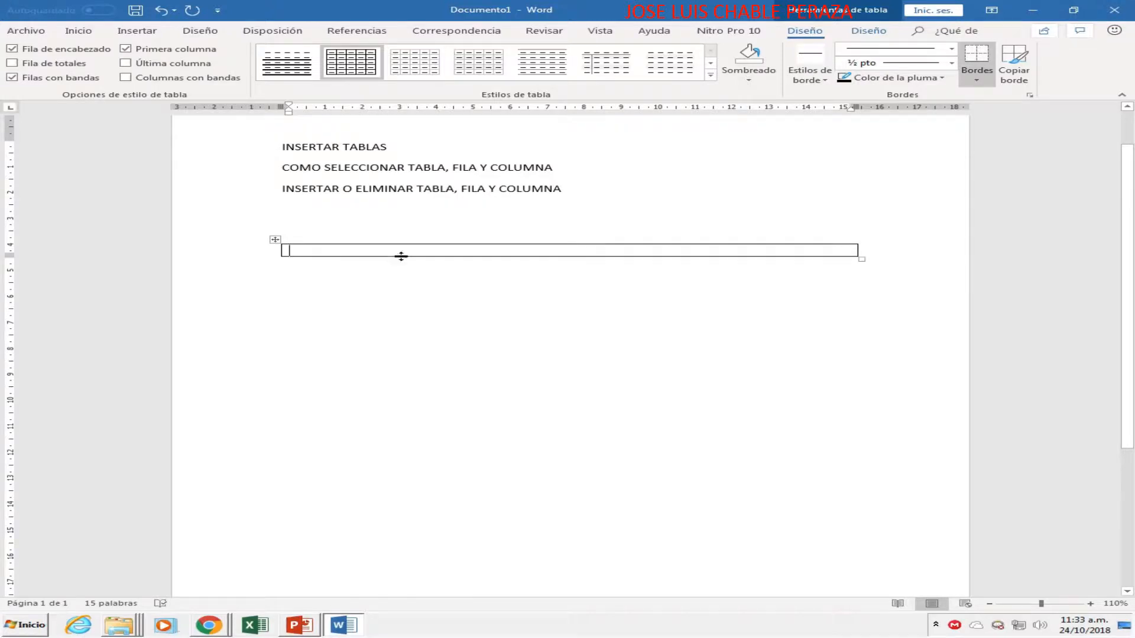
{"action": "left_click", "coordinate": [327, 289]}
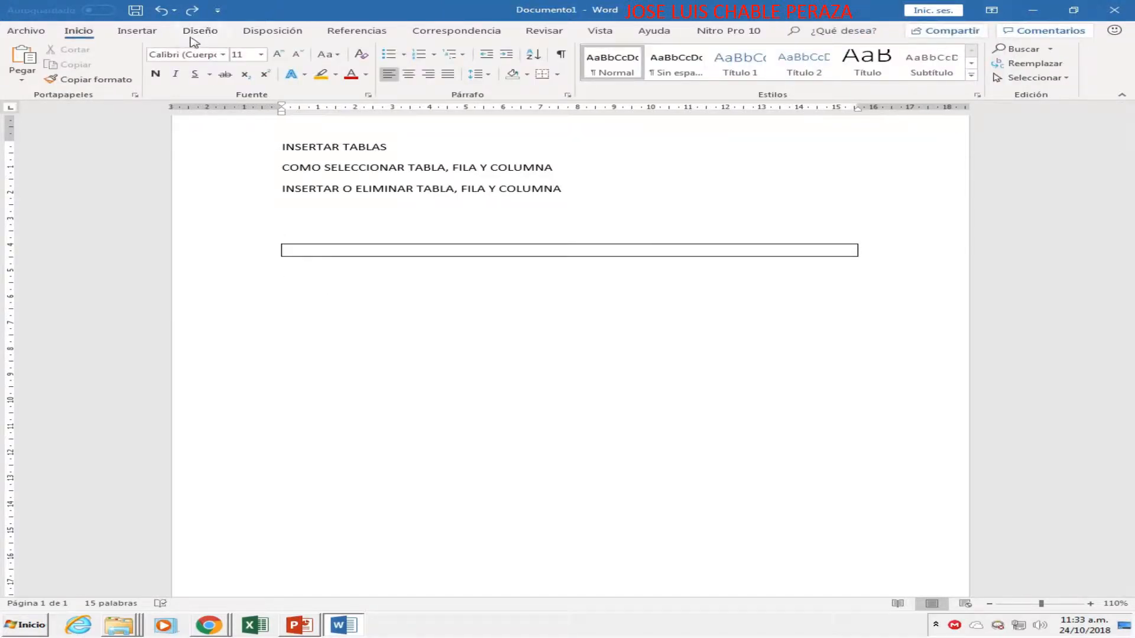
{"action": "left_click", "coordinate": [147, 33]}
{"action": "left_click", "coordinate": [137, 59]}
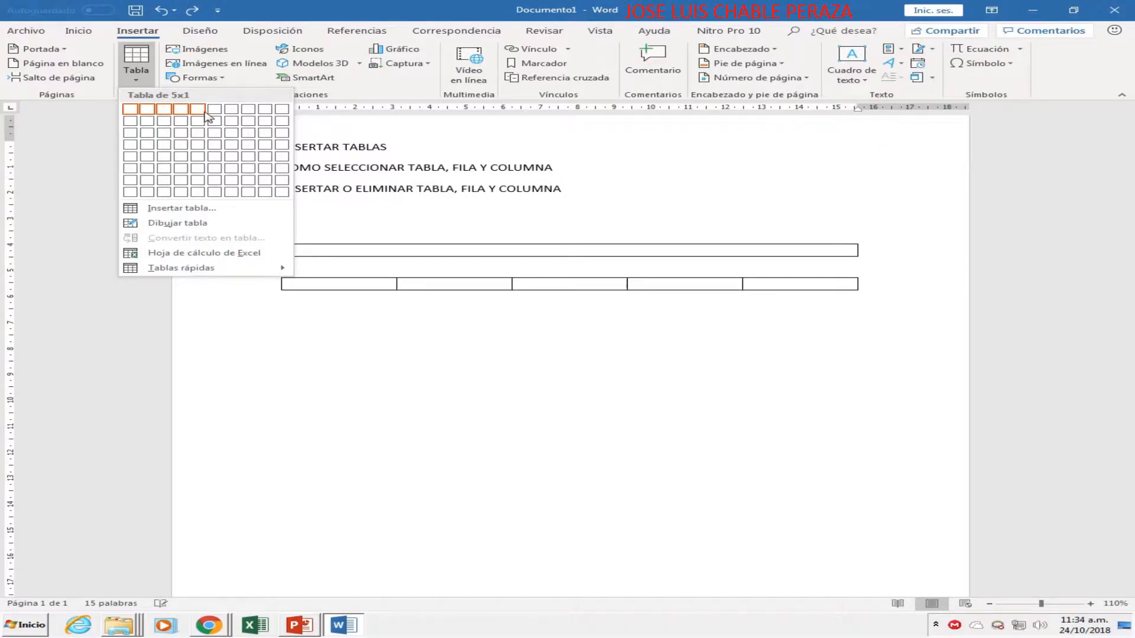
{"action": "left_click", "coordinate": [216, 158]}
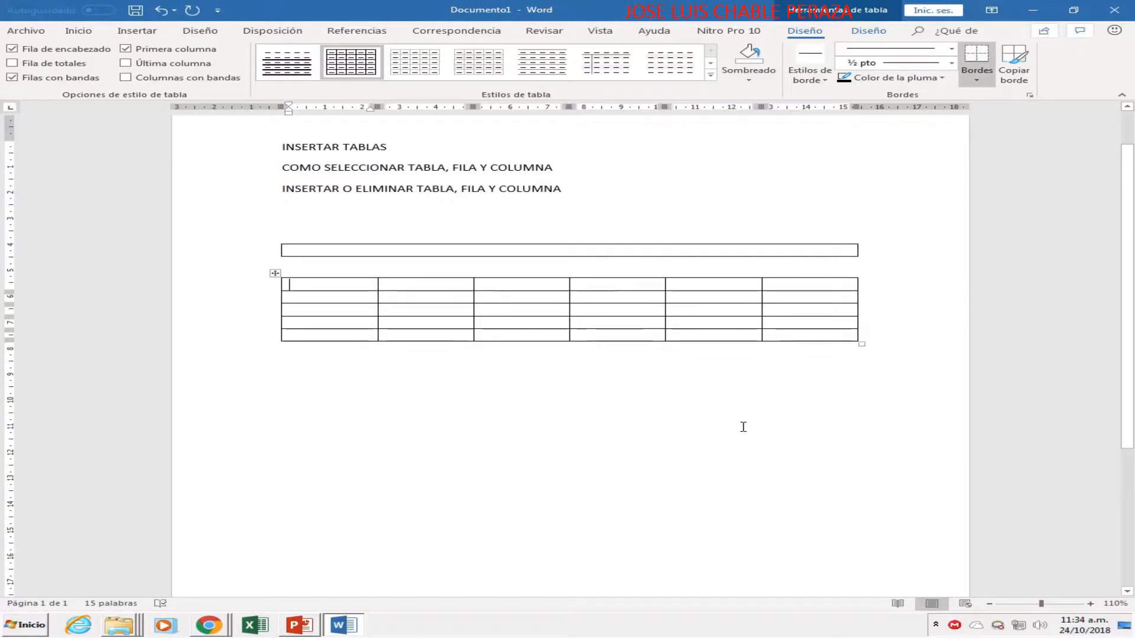
- Insert a table with 3 columns and 10 rows below the six-column table
{"action": "double_click", "coordinate": [514, 393]}
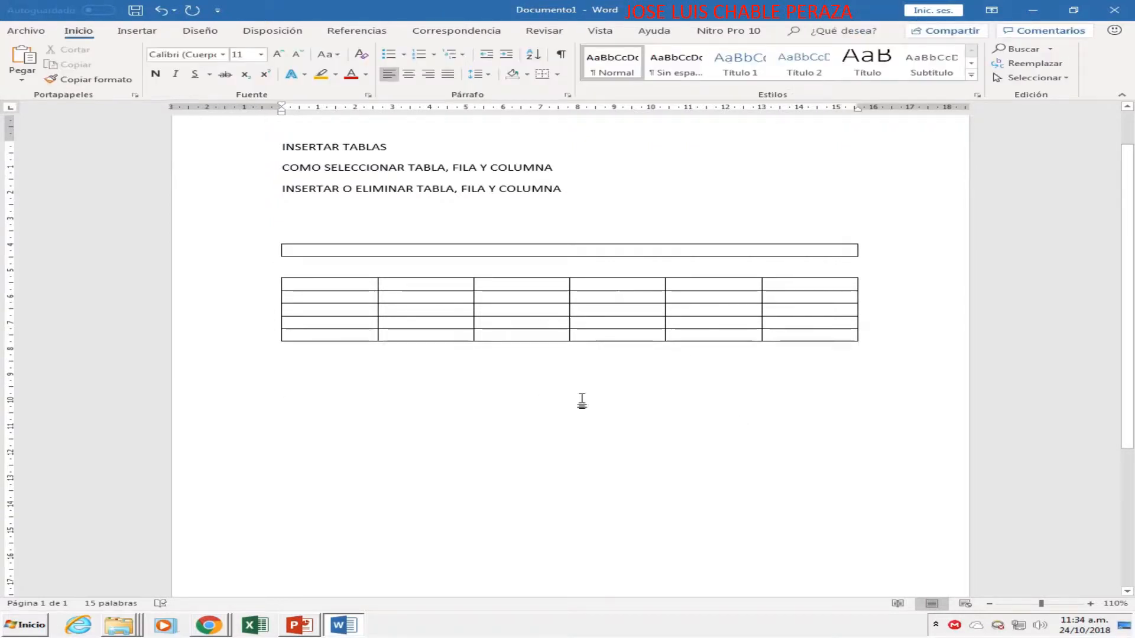
{"action": "left_click", "coordinate": [129, 37]}
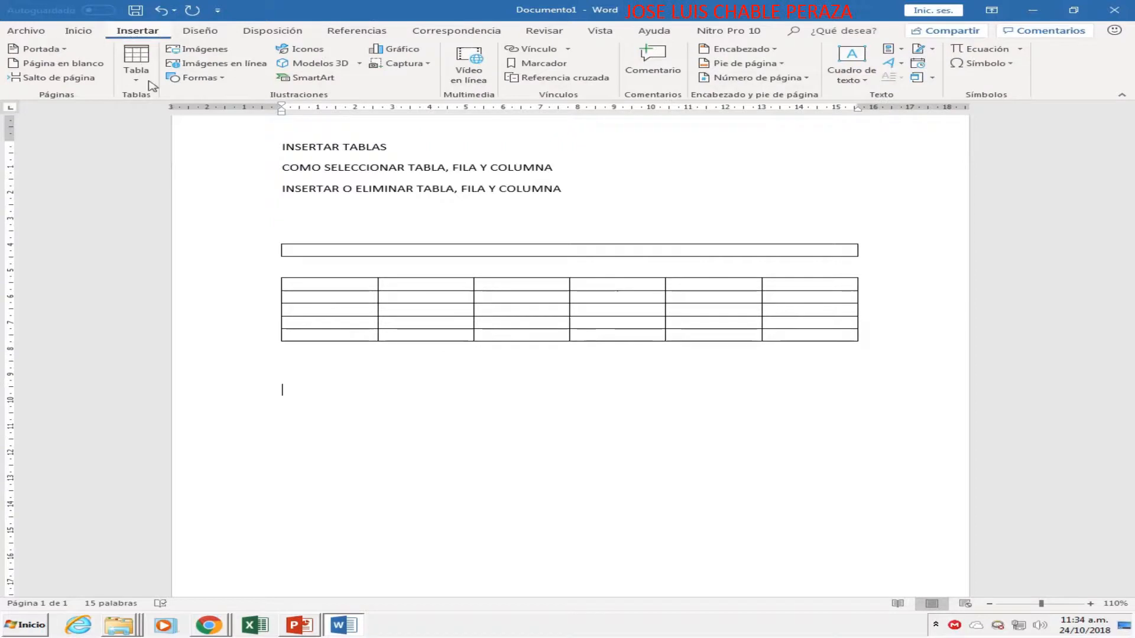
{"action": "left_click", "coordinate": [136, 62]}
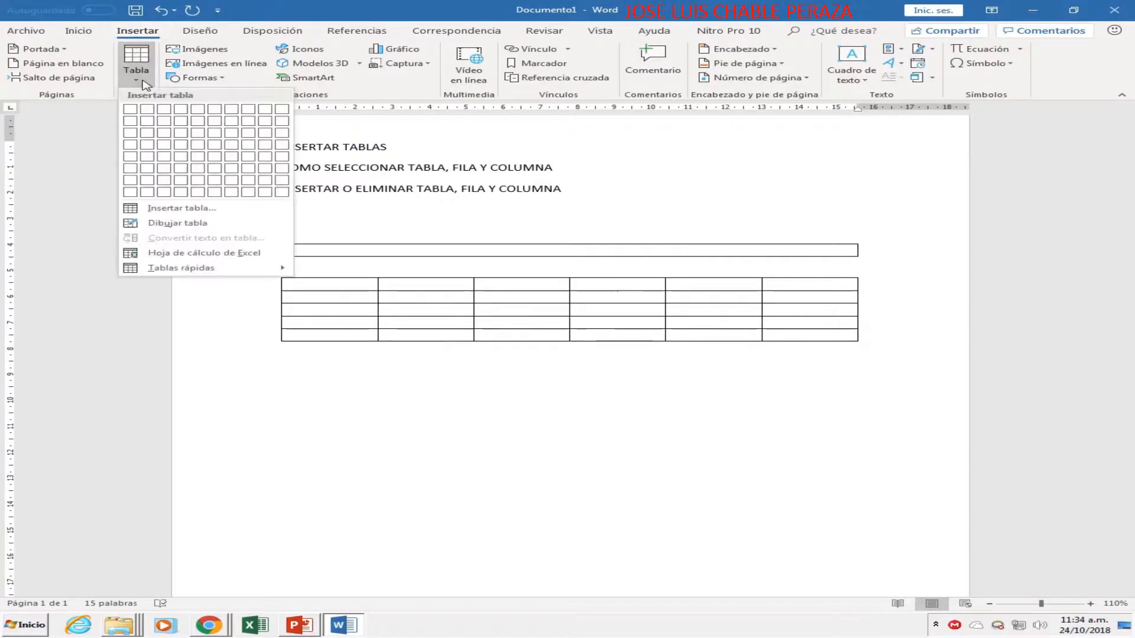
{"action": "left_click", "coordinate": [180, 213]}
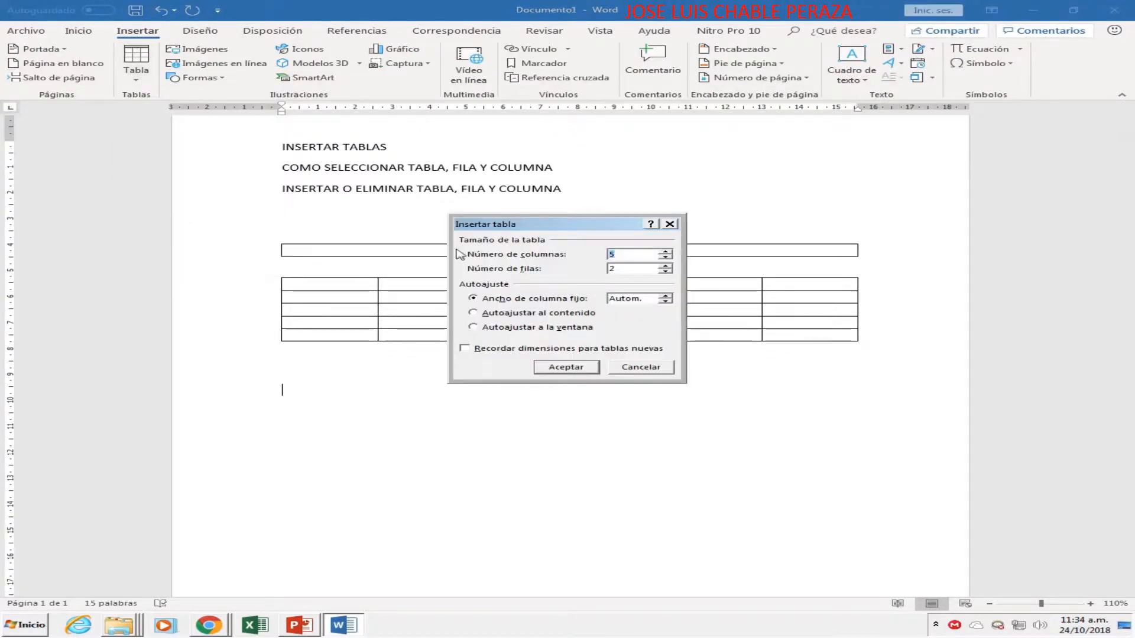
{"action": "left_click_drag", "start_coordinate": [539, 223], "coordinate": [634, 217]}
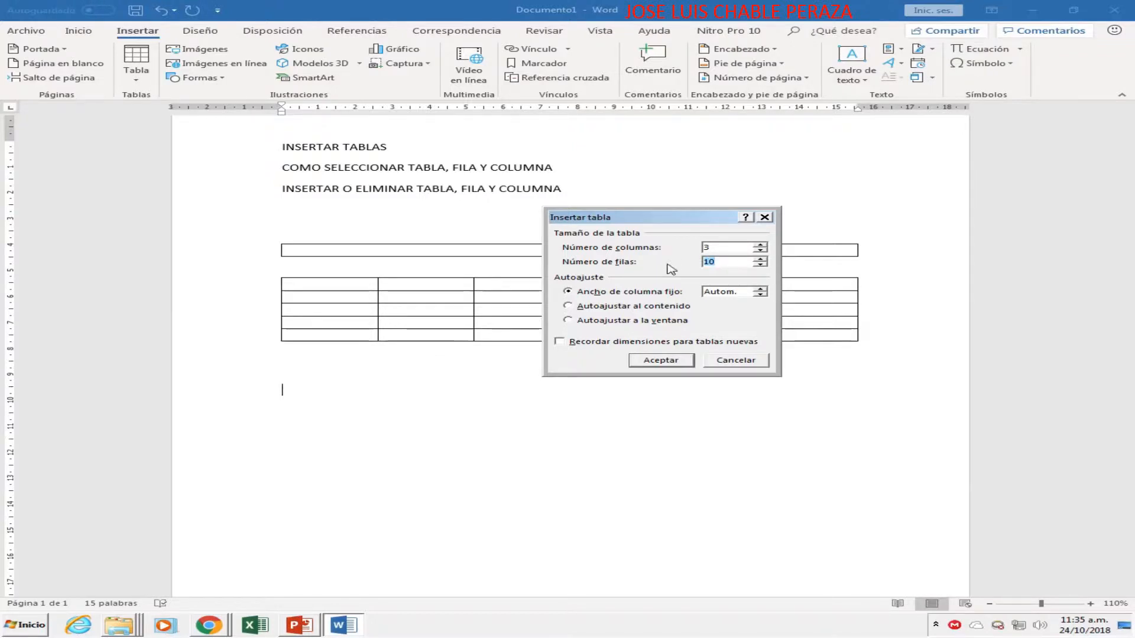
{"action": "key", "text": "BackSpace"}
{"action": "type", "text": "1"}
{"action": "left_click", "coordinate": [660, 360]}
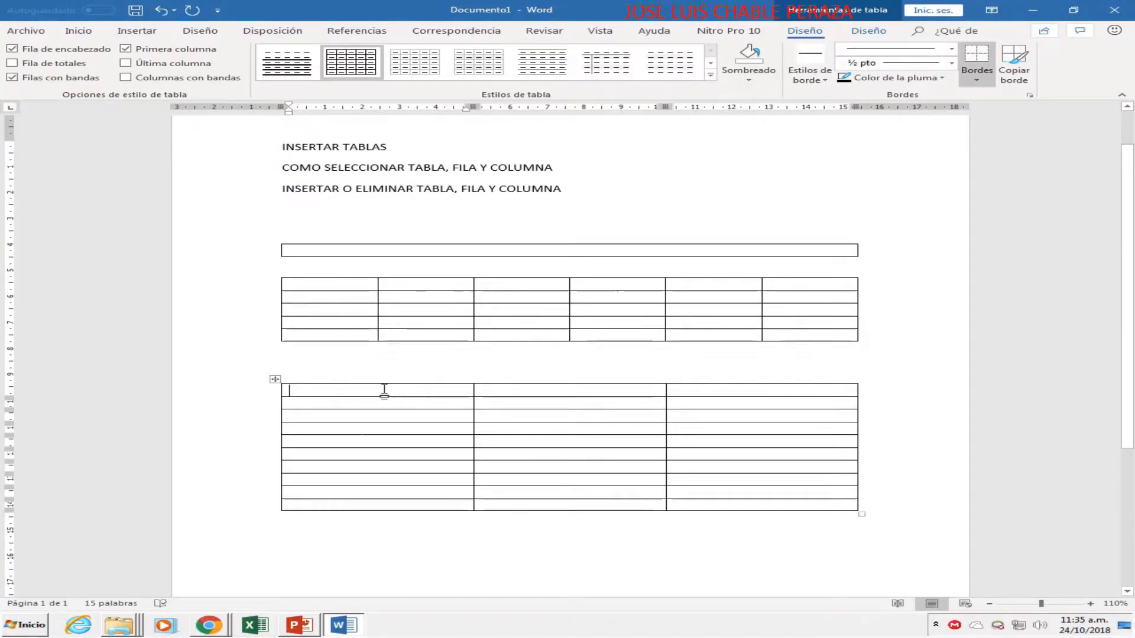
- Select each column of the three-column table in turn, select its first nine rows, and clear the selection
{"action": "left_click", "coordinate": [406, 380]}
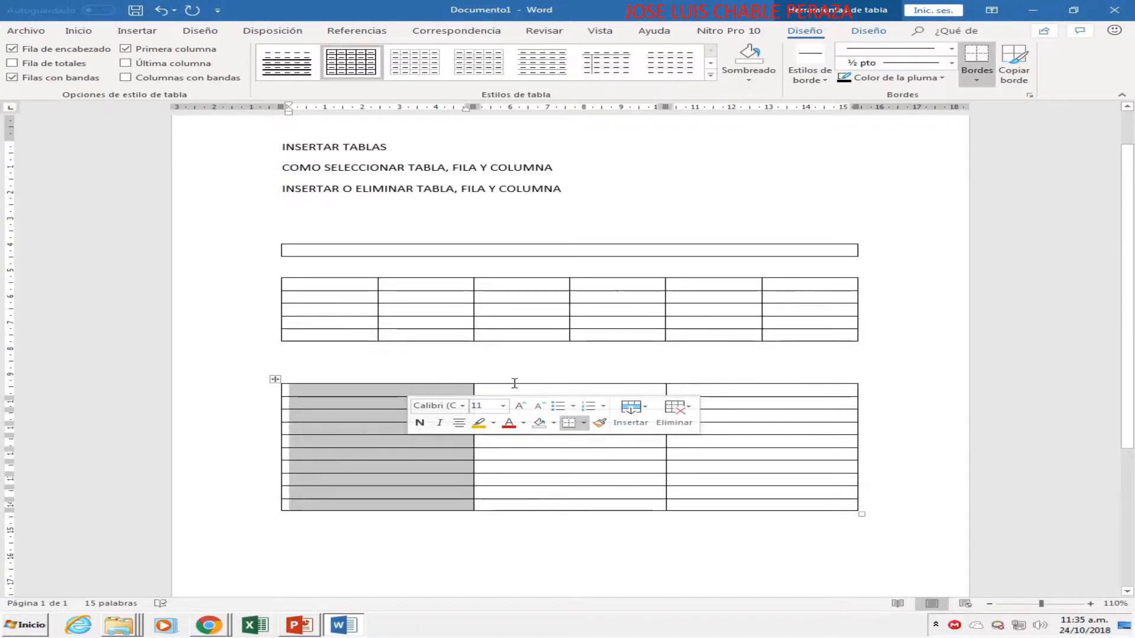
{"action": "left_click", "coordinate": [515, 383]}
{"action": "left_click", "coordinate": [528, 380]}
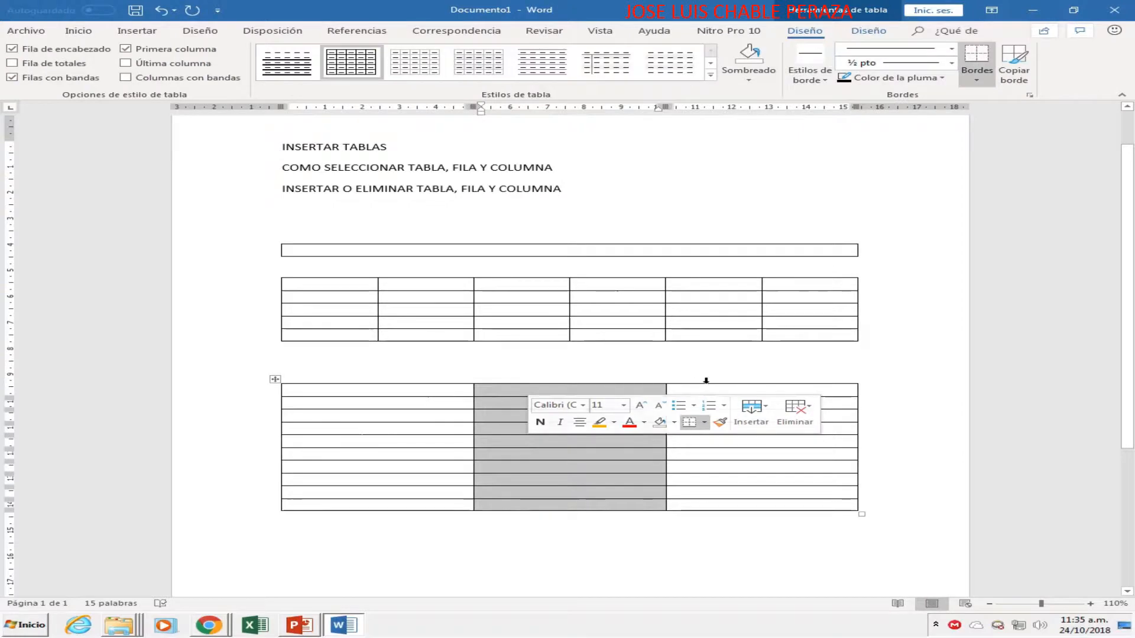
{"action": "left_click", "coordinate": [705, 380]}
{"action": "left_click_drag", "start_coordinate": [253, 391], "coordinate": [248, 494]}
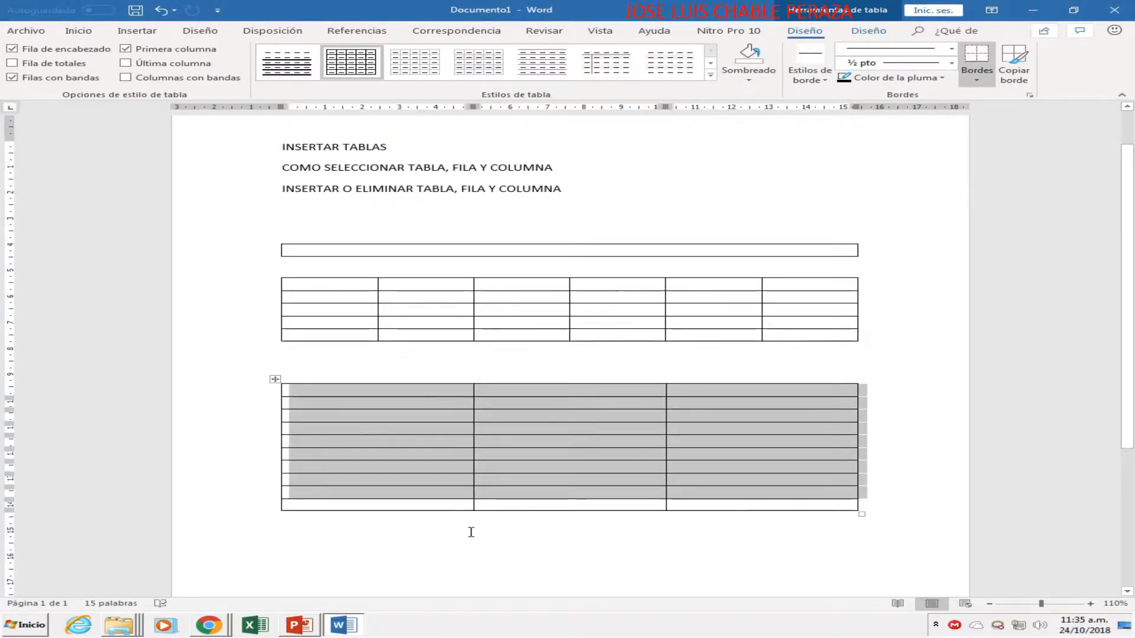
{"action": "left_click", "coordinate": [471, 533]}
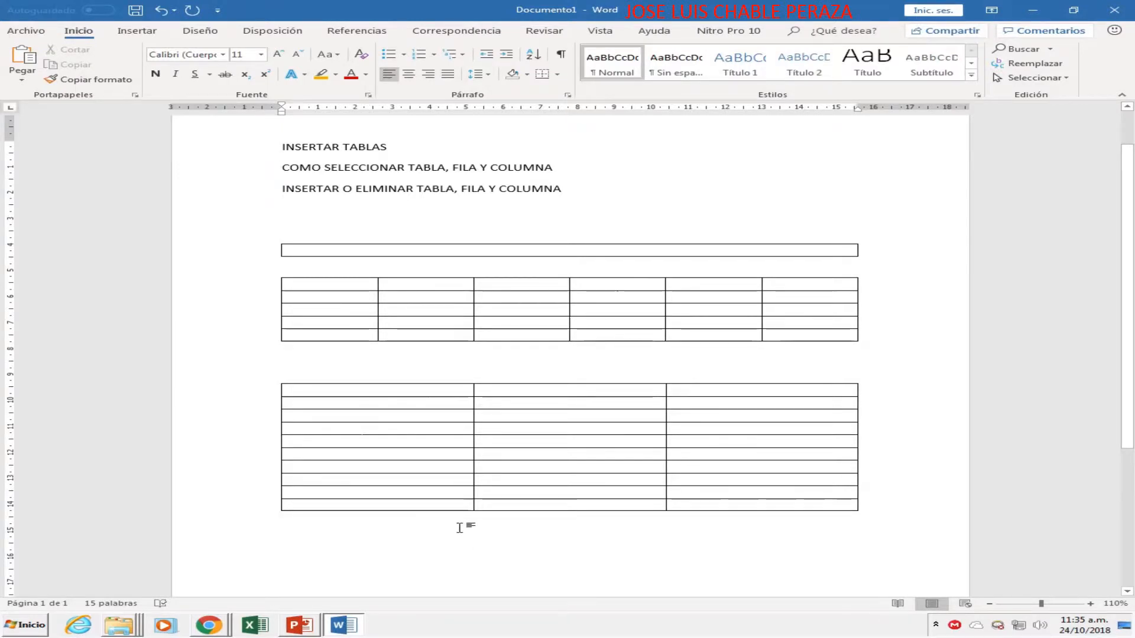
- Draw a single-cell table about 15.89 cm wide and 4.17 cm high beneath the three-column table
{"action": "scroll", "coordinate": [562, 494], "scroll_direction": "down", "scroll_amount": 3}
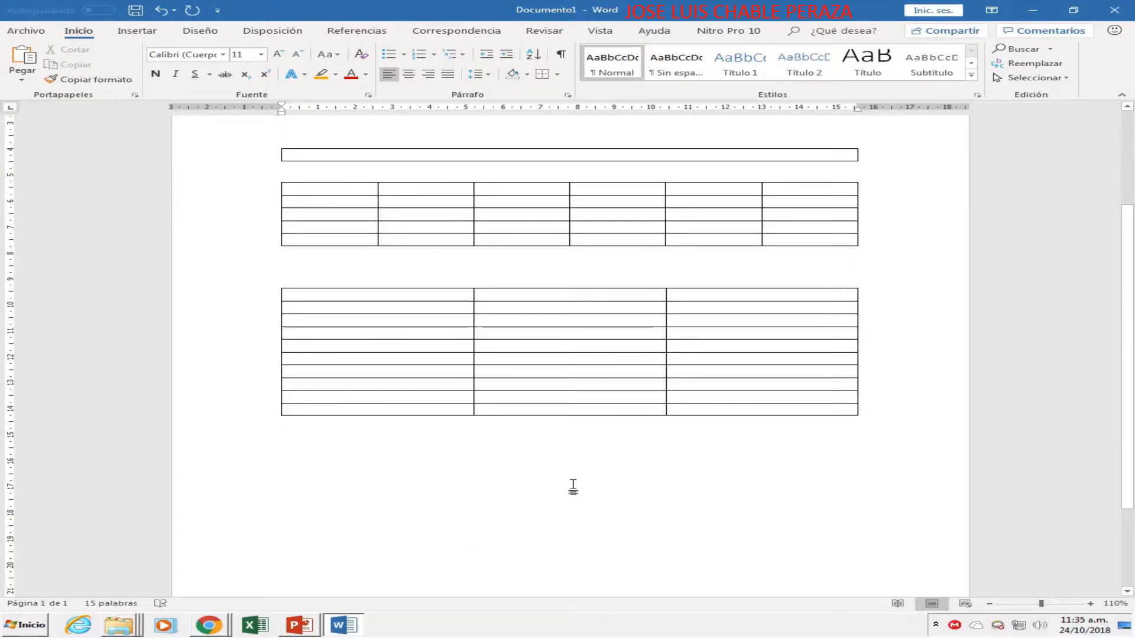
{"action": "left_click", "coordinate": [572, 486]}
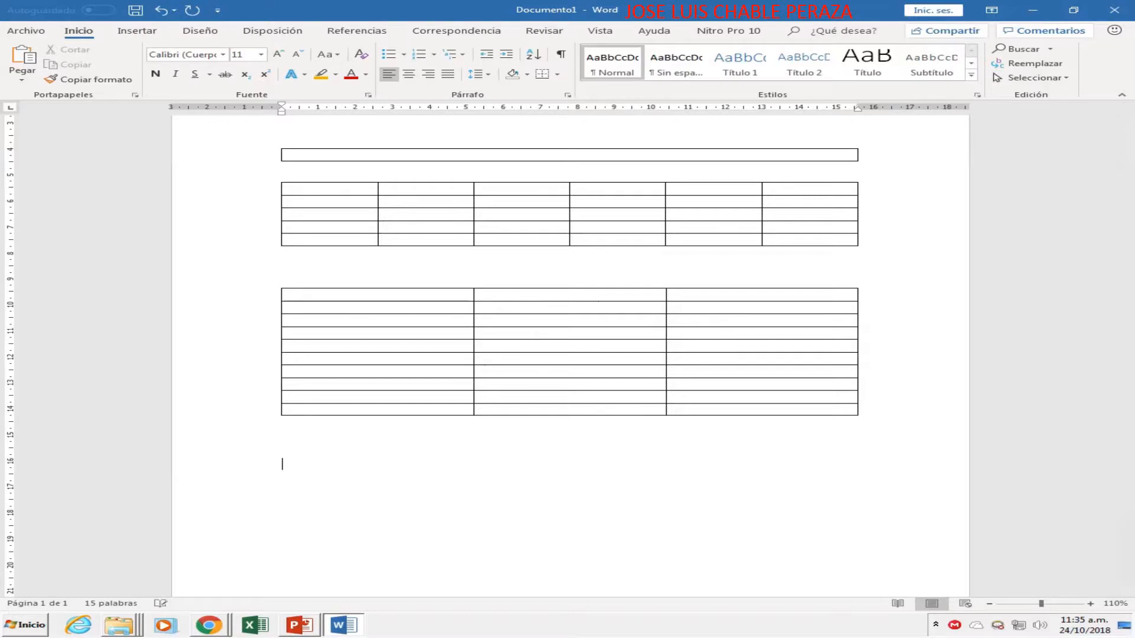
{"action": "left_click", "coordinate": [137, 30]}
{"action": "left_click", "coordinate": [136, 66]}
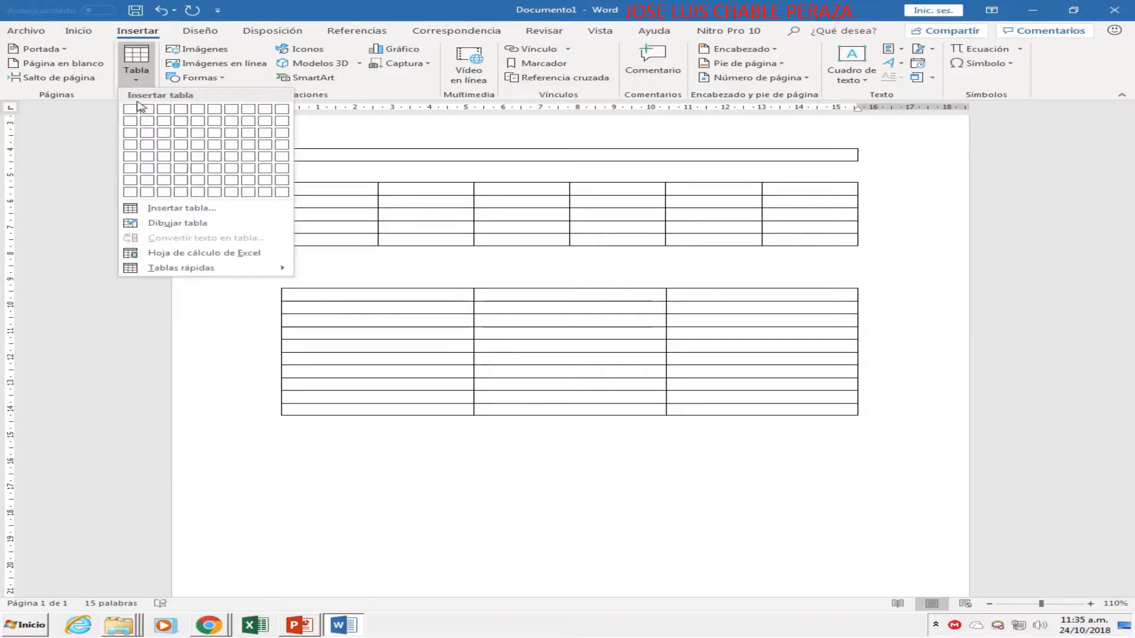
{"action": "left_click", "coordinate": [168, 228]}
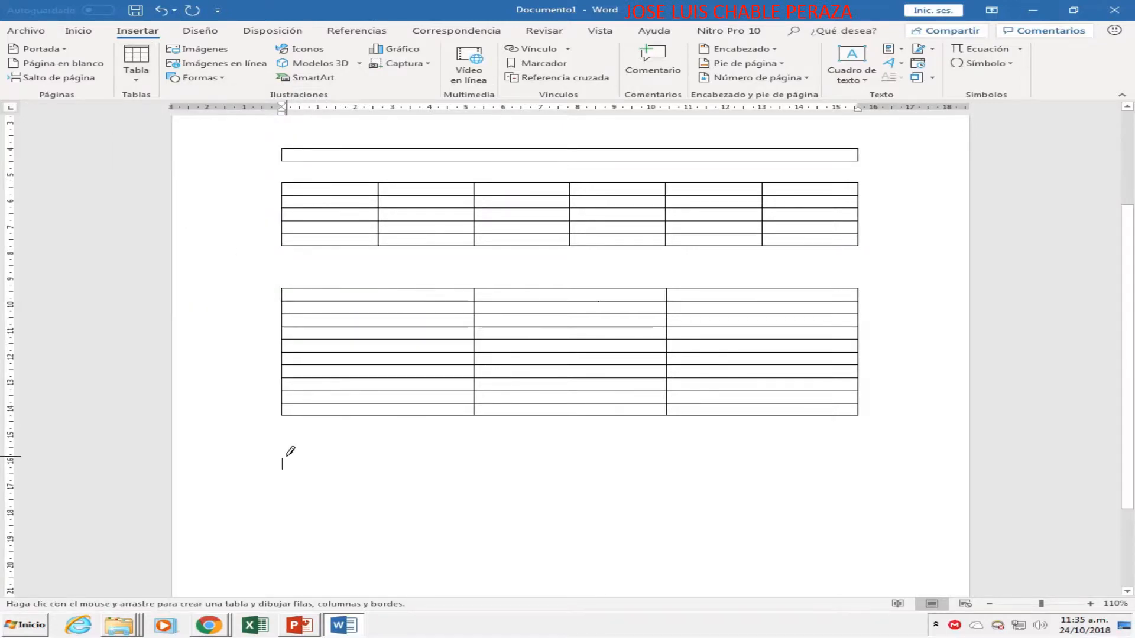
{"action": "mouse_move", "coordinate": [283, 456]}
{"action": "left_mouse_down"}
{"action": "mouse_move", "coordinate": [294, 469]}
{"action": "mouse_move", "coordinate": [572, 525]}
{"action": "mouse_move", "coordinate": [876, 551]}
{"action": "mouse_move", "coordinate": [882, 568]}
{"action": "mouse_move", "coordinate": [871, 566]}
{"action": "left_mouse_up"}
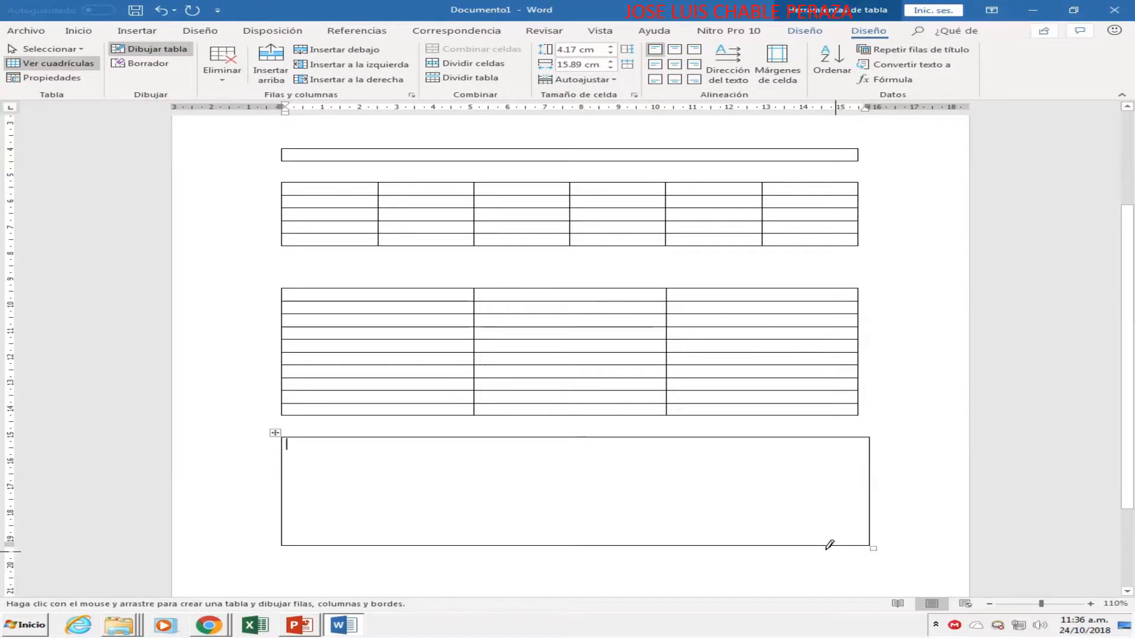
- Draw six vertical lines inside the hand-drawn table to divide it into seven columns of uneven width
{"action": "scroll", "coordinate": [829, 545], "scroll_direction": "down", "scroll_amount": 2}
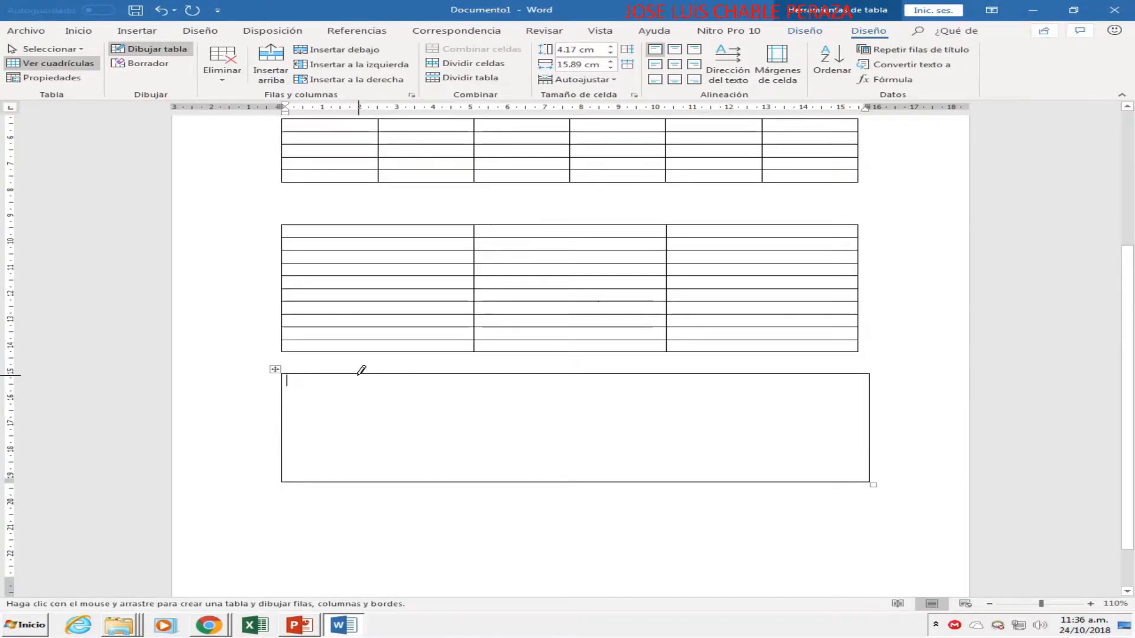
{"action": "left_click_drag", "start_coordinate": [354, 375], "coordinate": [354, 480]}
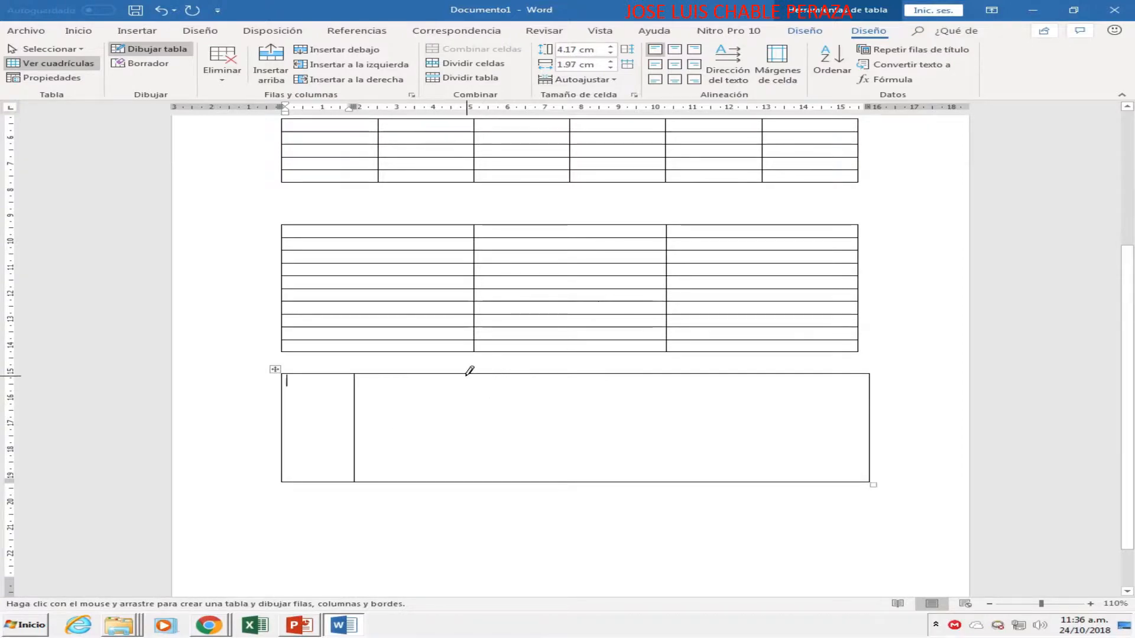
{"action": "left_click_drag", "start_coordinate": [465, 375], "coordinate": [464, 480]}
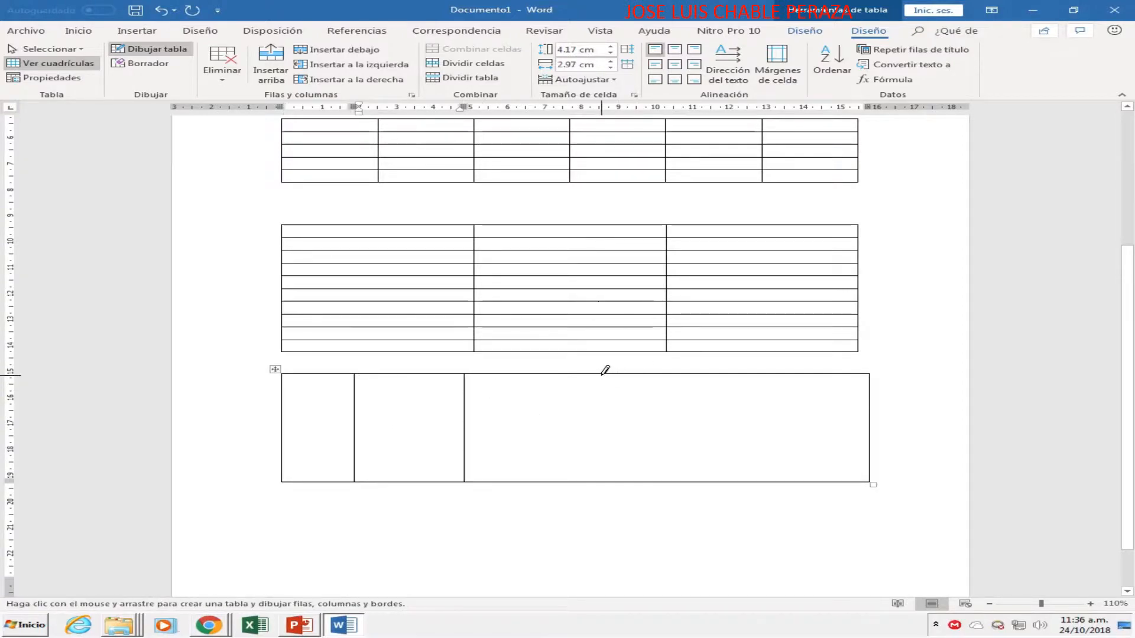
{"action": "left_click_drag", "start_coordinate": [603, 372], "coordinate": [601, 480]}
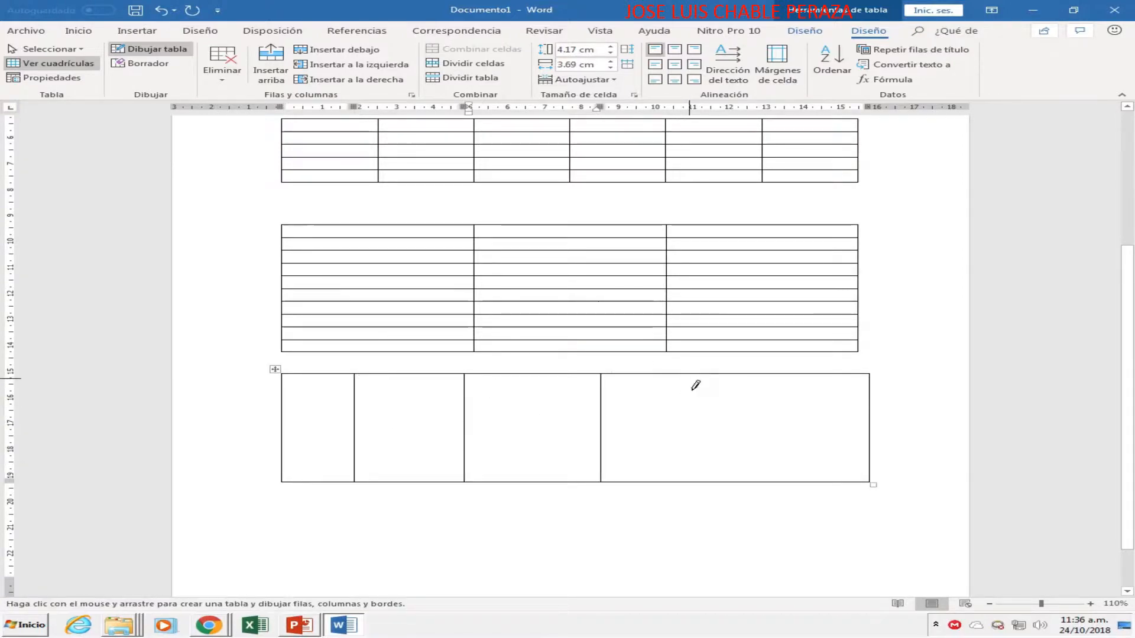
{"action": "mouse_move", "coordinate": [690, 385]}
{"action": "left_mouse_down"}
{"action": "mouse_move", "coordinate": [701, 461]}
{"action": "mouse_move", "coordinate": [687, 480]}
{"action": "left_mouse_up"}
{"action": "left_click_drag", "start_coordinate": [788, 373], "coordinate": [786, 481]}
{"action": "left_click_drag", "start_coordinate": [827, 374], "coordinate": [826, 481]}
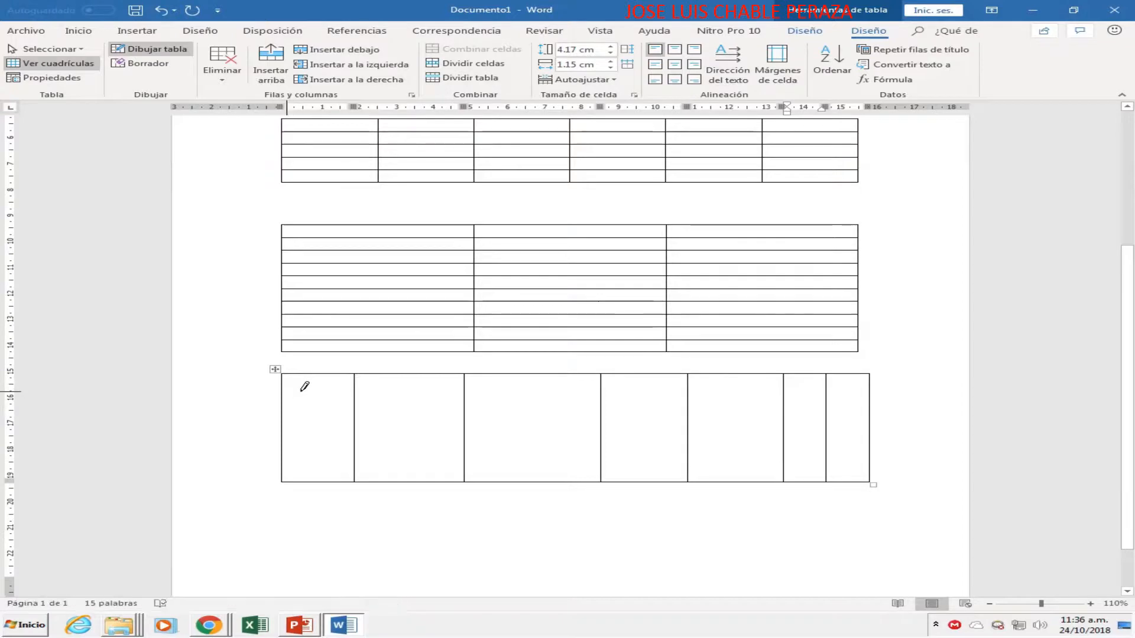
- Draw five horizontal lines across the hand-drawn table to divide it into six rows
{"action": "left_click_drag", "start_coordinate": [301, 385], "coordinate": [864, 390]}
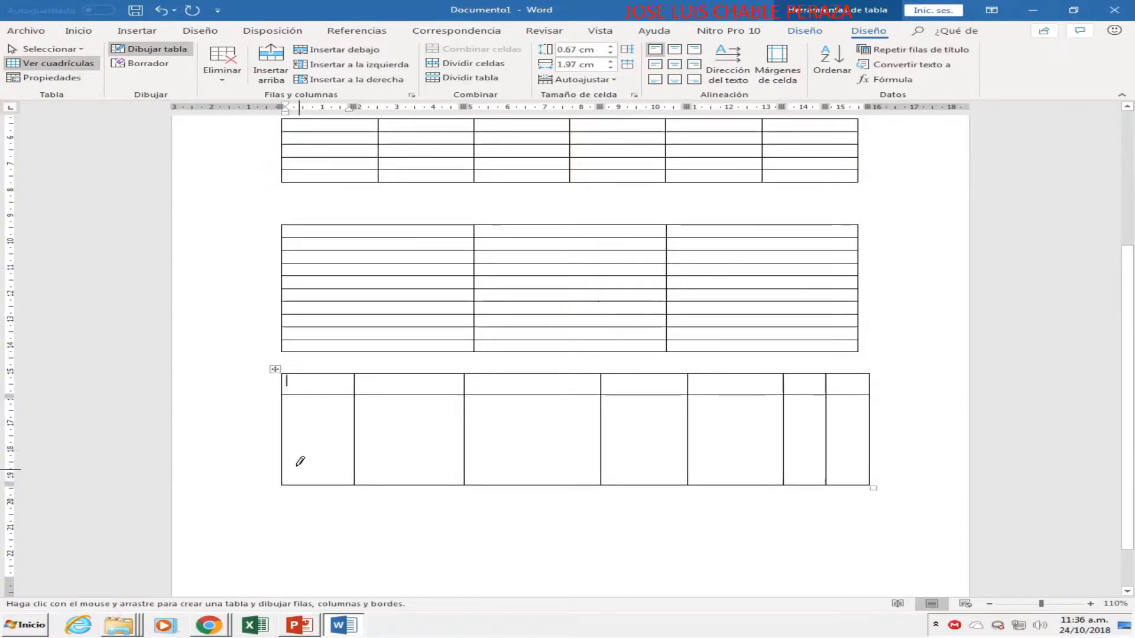
{"action": "left_click_drag", "start_coordinate": [285, 422], "coordinate": [865, 423]}
{"action": "left_click_drag", "start_coordinate": [294, 454], "coordinate": [854, 453]}
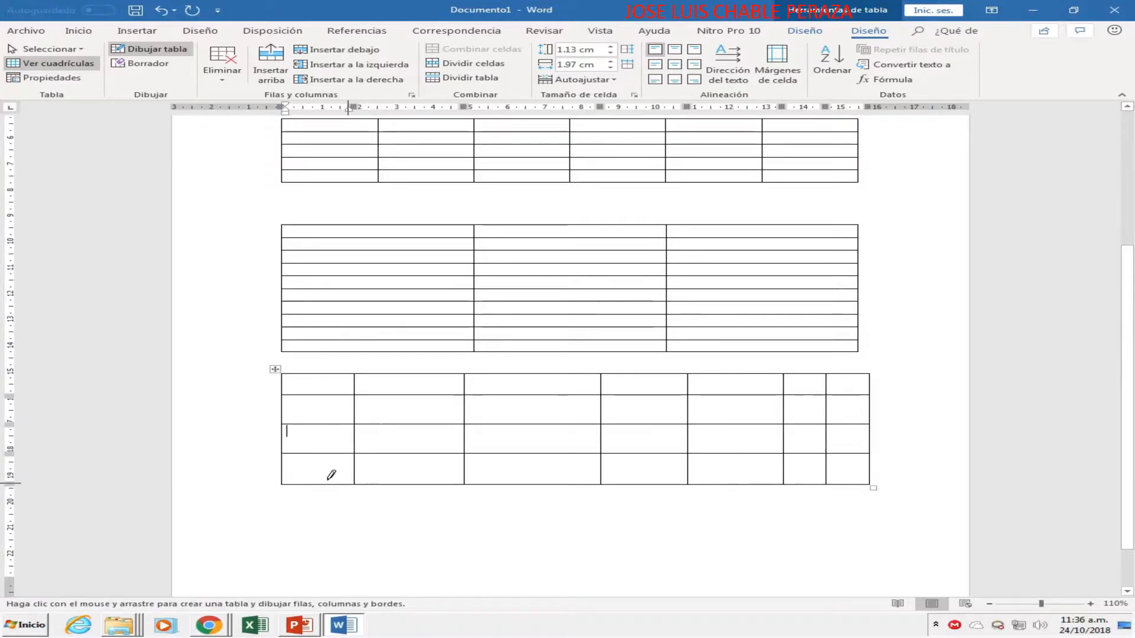
{"action": "left_click_drag", "start_coordinate": [288, 470], "coordinate": [861, 458]}
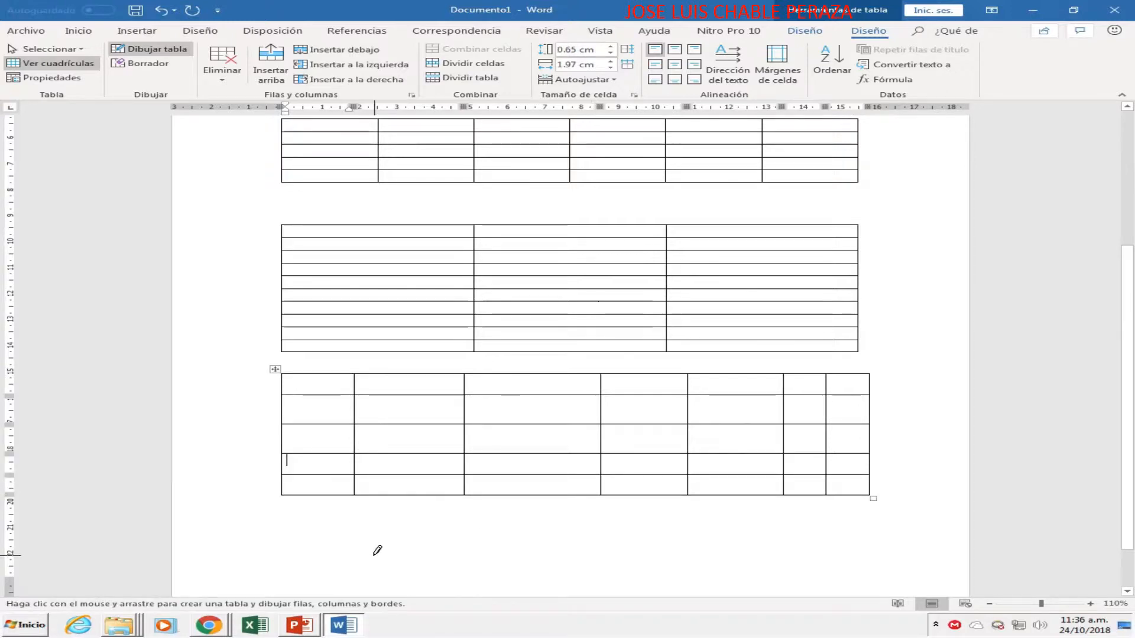
{"action": "left_click_drag", "start_coordinate": [286, 482], "coordinate": [865, 471]}
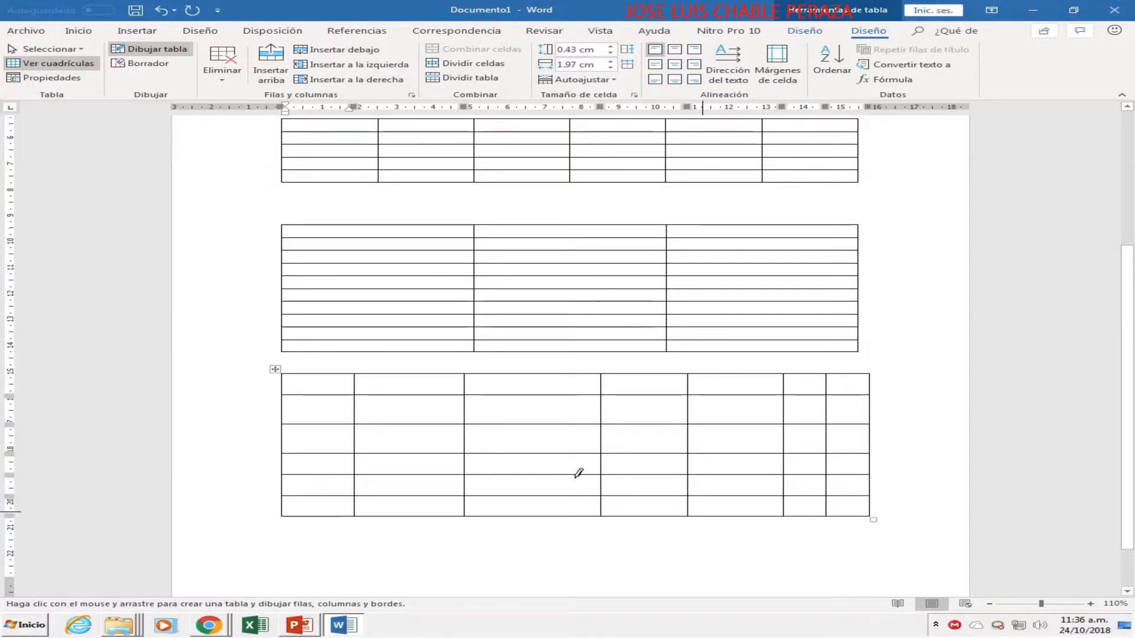
- Draw a vertical line splitting the hand-drawn table's third column, and add an empty line in its last row
{"action": "left_click_drag", "start_coordinate": [518, 385], "coordinate": [519, 503]}
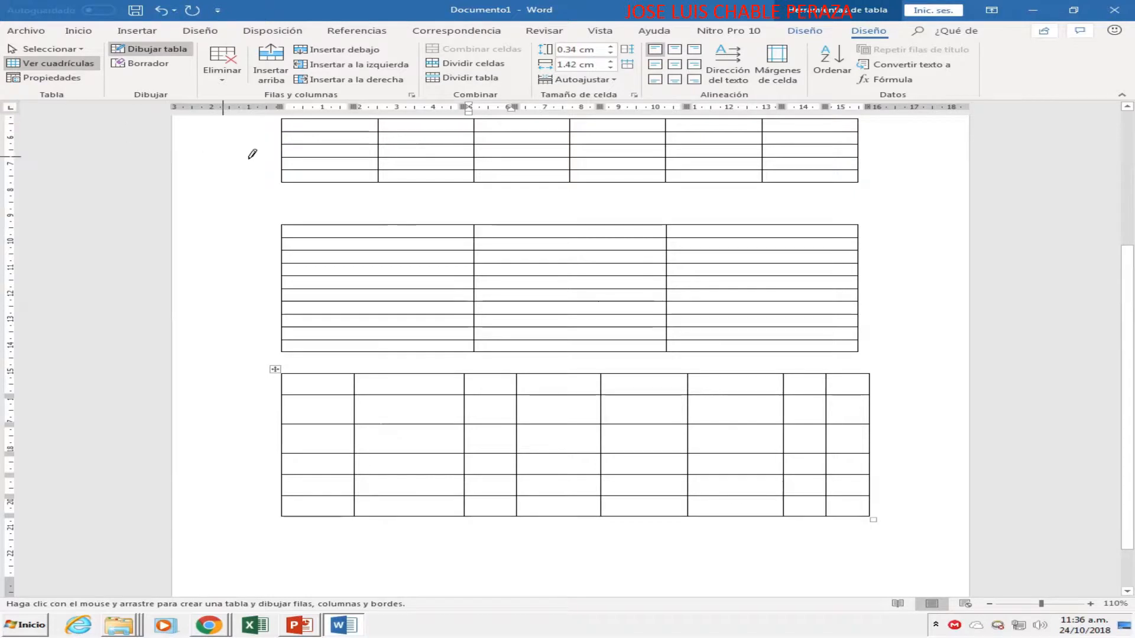
{"action": "key", "text": "Return"}
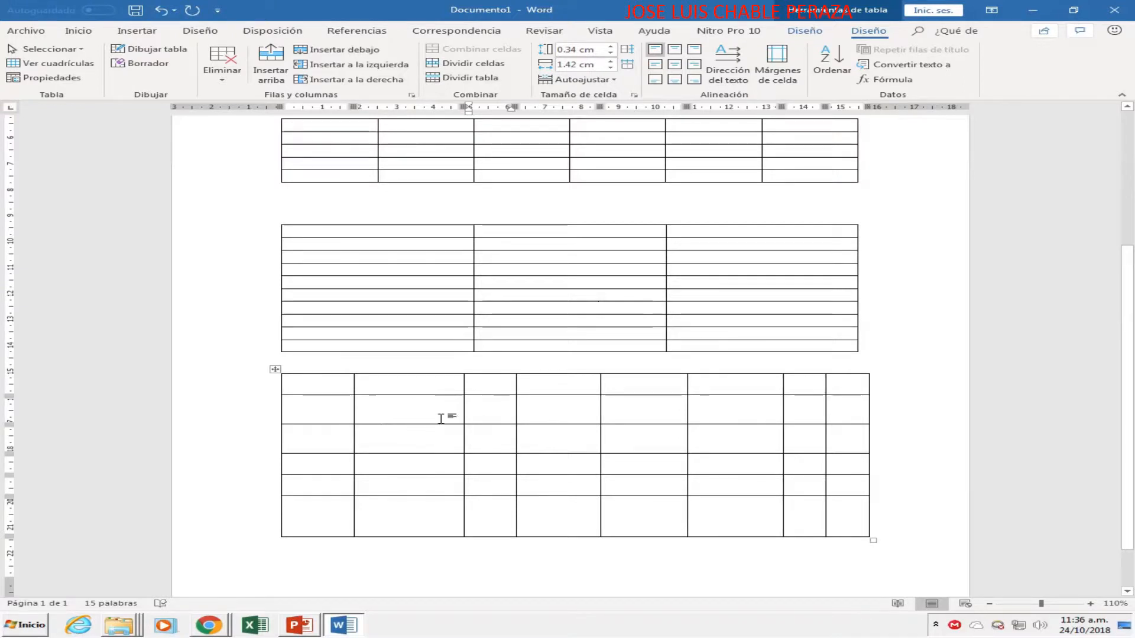
{"action": "left_click", "coordinate": [413, 363]}
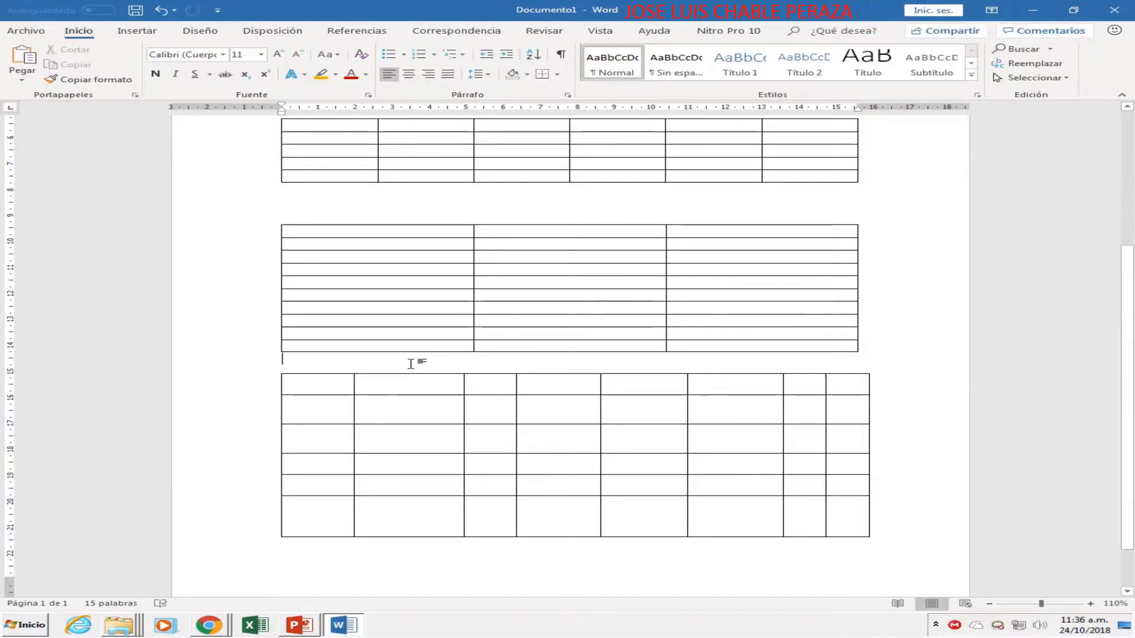
- Examine the table design and layout tools for the six-column table, comparing the cursor placed inside and outside the table
{"action": "scroll", "coordinate": [484, 303], "scroll_direction": "up", "scroll_amount": 3}
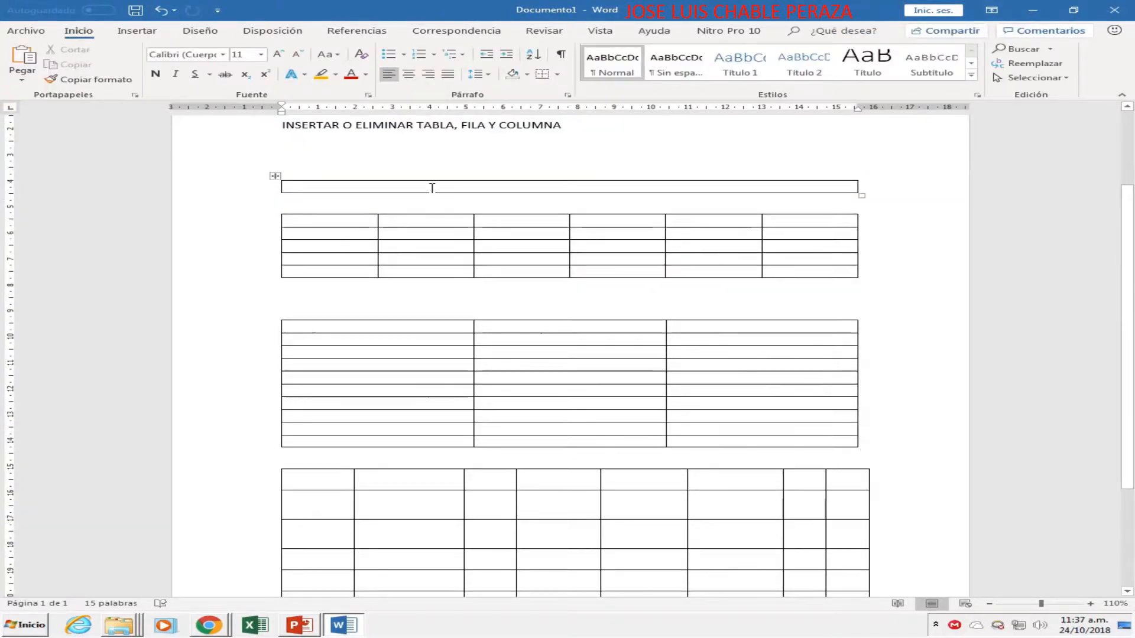
{"action": "scroll", "coordinate": [483, 303], "scroll_direction": "up", "scroll_amount": 3}
{"action": "left_click", "coordinate": [421, 247]}
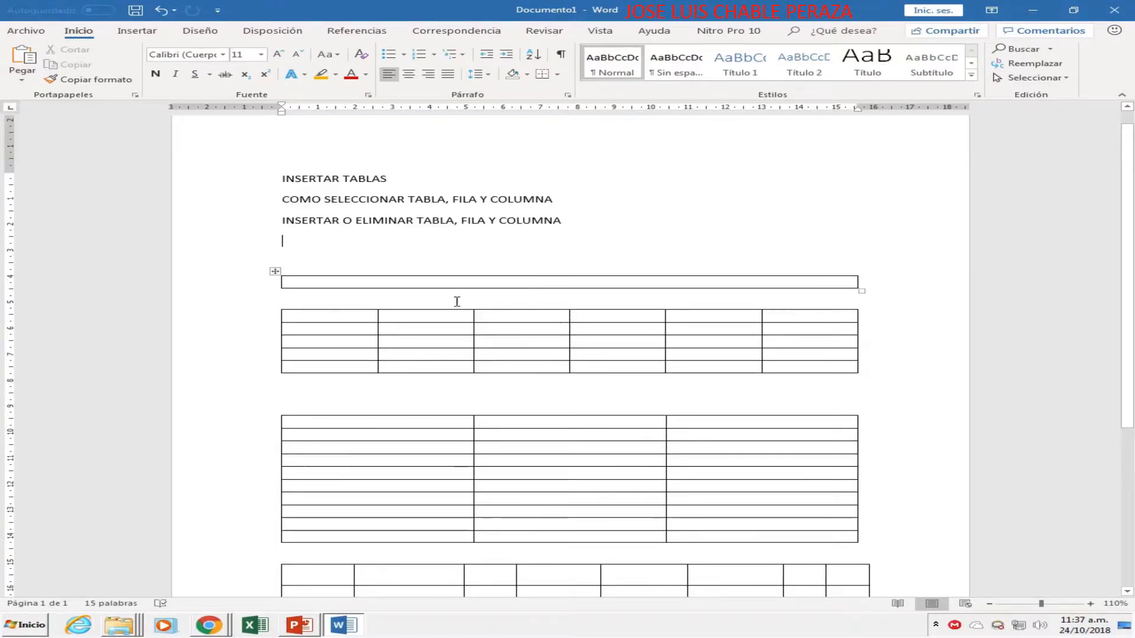
{"action": "left_click", "coordinate": [423, 317]}
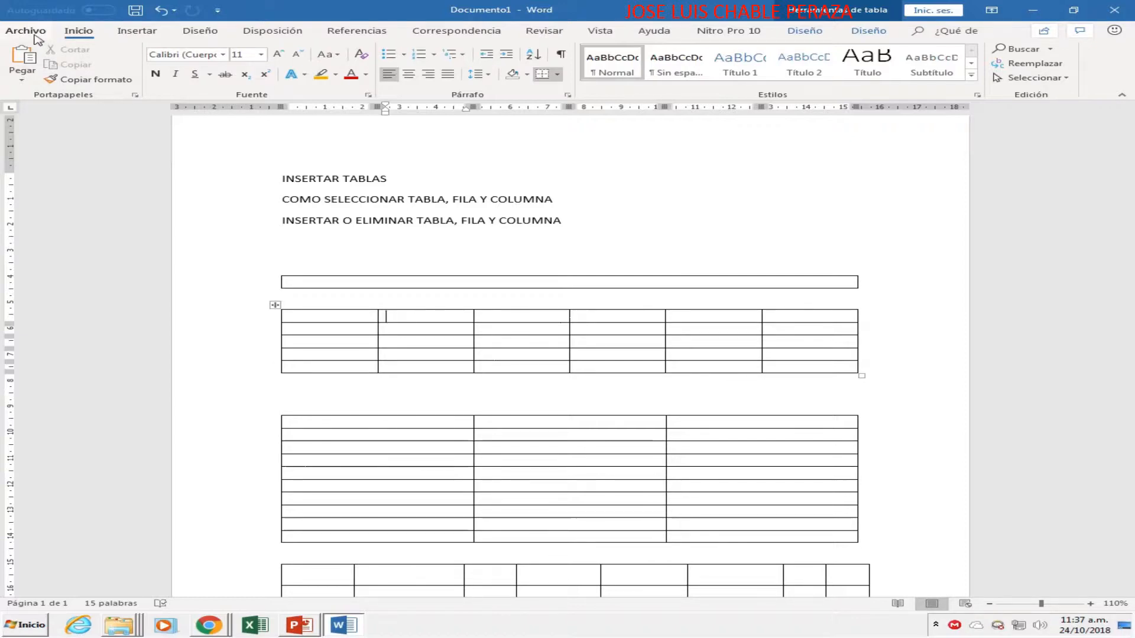
{"action": "left_click", "coordinate": [138, 33]}
{"action": "left_click", "coordinate": [204, 33]}
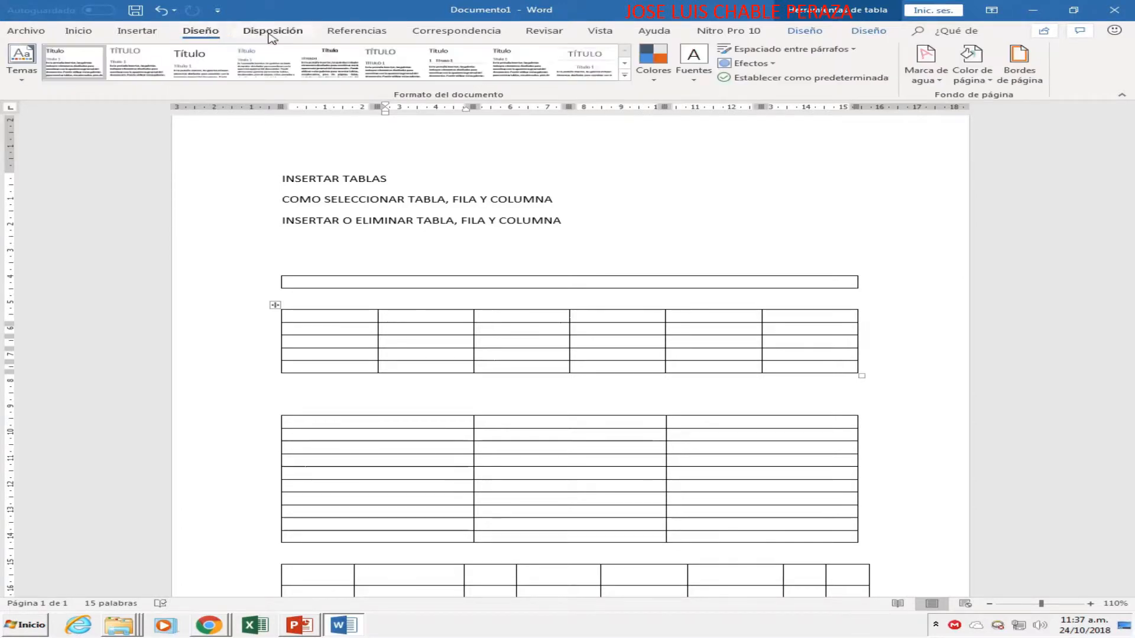
{"action": "left_click", "coordinate": [799, 33]}
{"action": "left_click", "coordinate": [869, 32]}
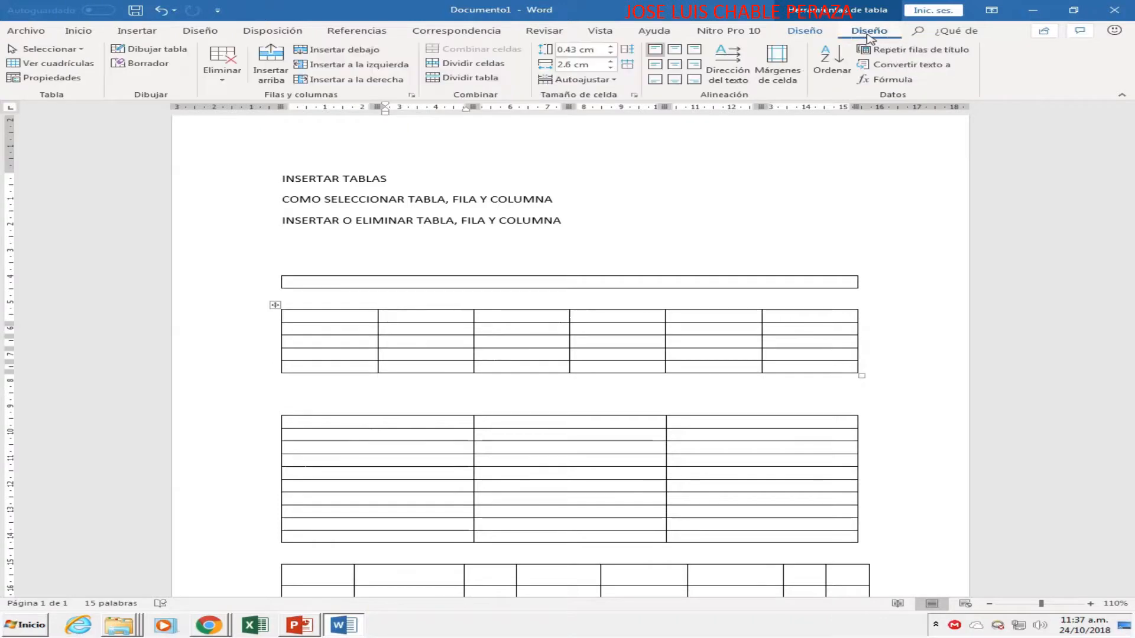
{"action": "left_click", "coordinate": [642, 233]}
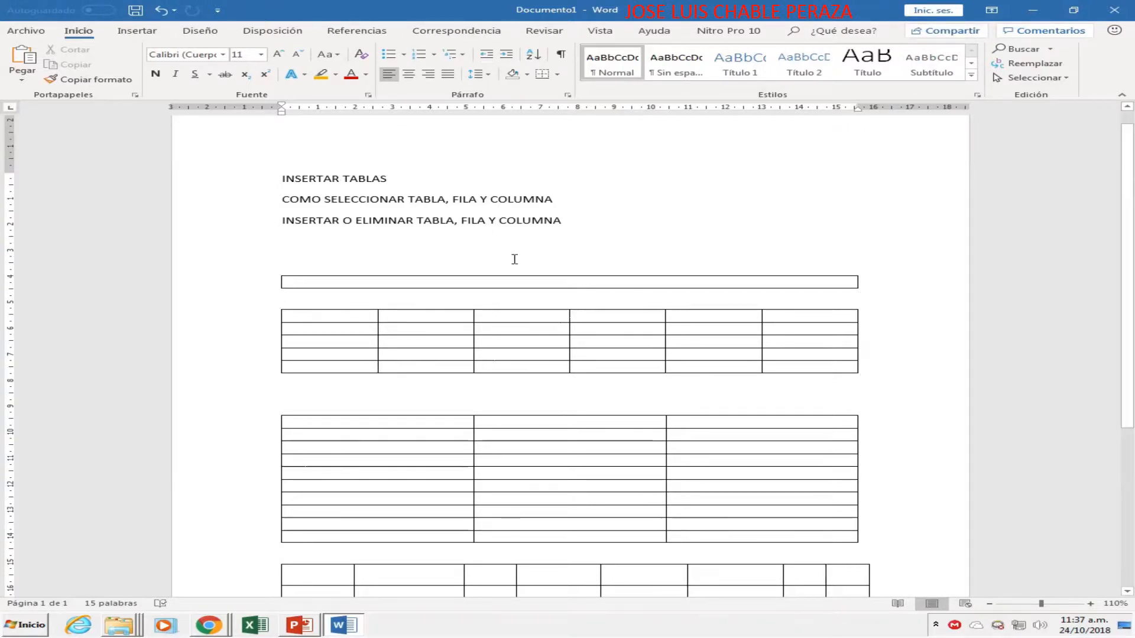
{"action": "left_click", "coordinate": [339, 316]}
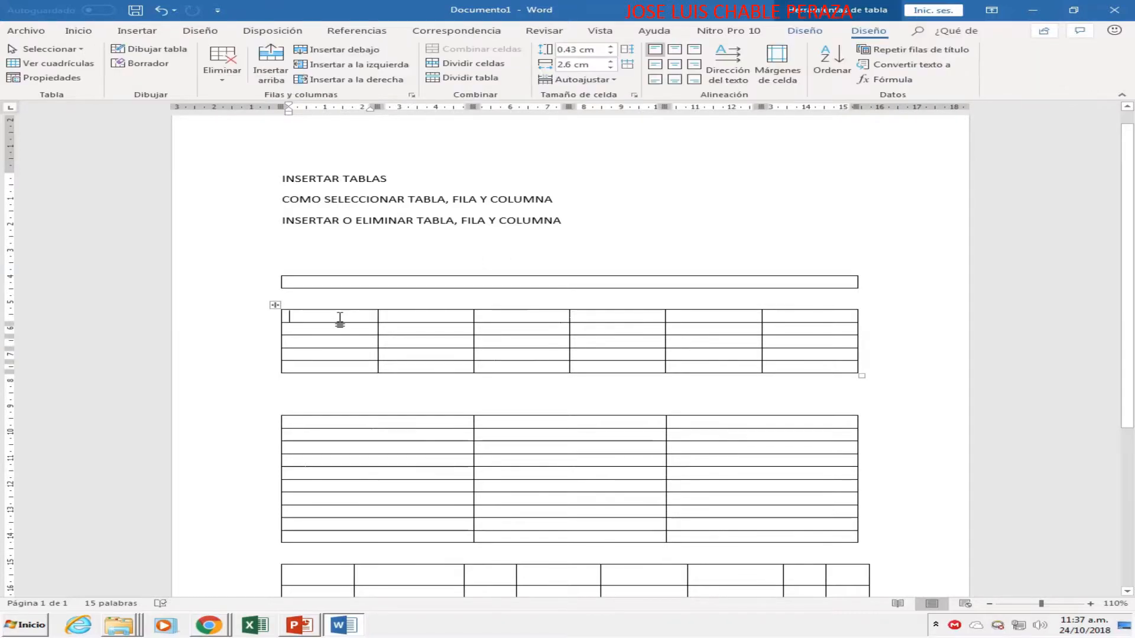
{"action": "left_click", "coordinate": [813, 30]}
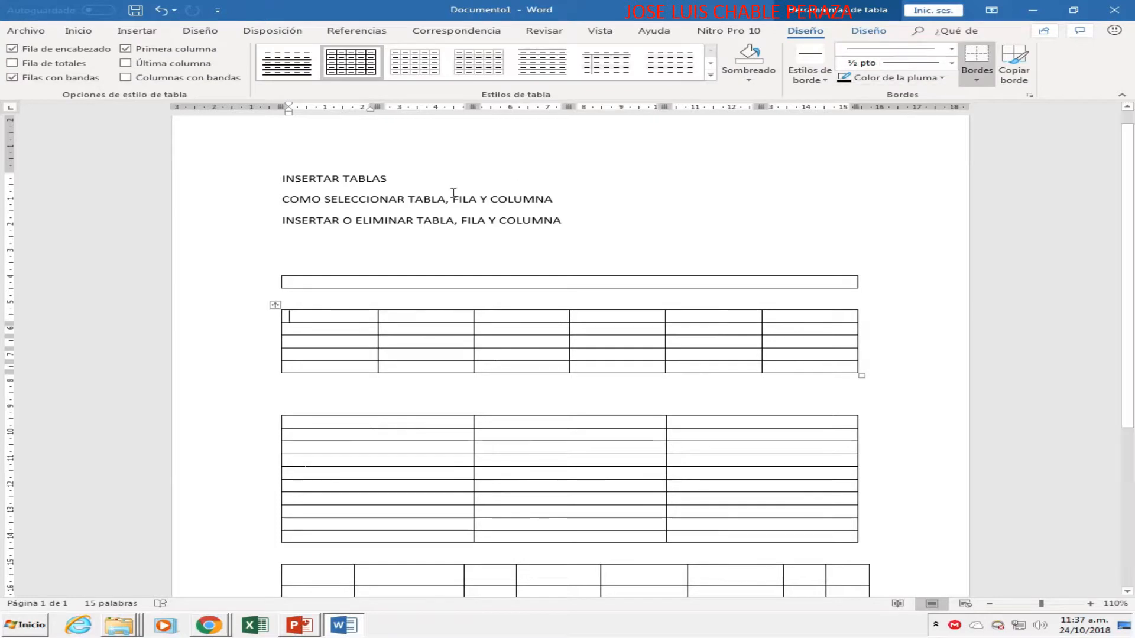
- Apply a plain banded style to the six-column table and a dark green grid style to the three-column table
{"action": "left_click", "coordinate": [426, 318]}
{"action": "left_click", "coordinate": [620, 74]}
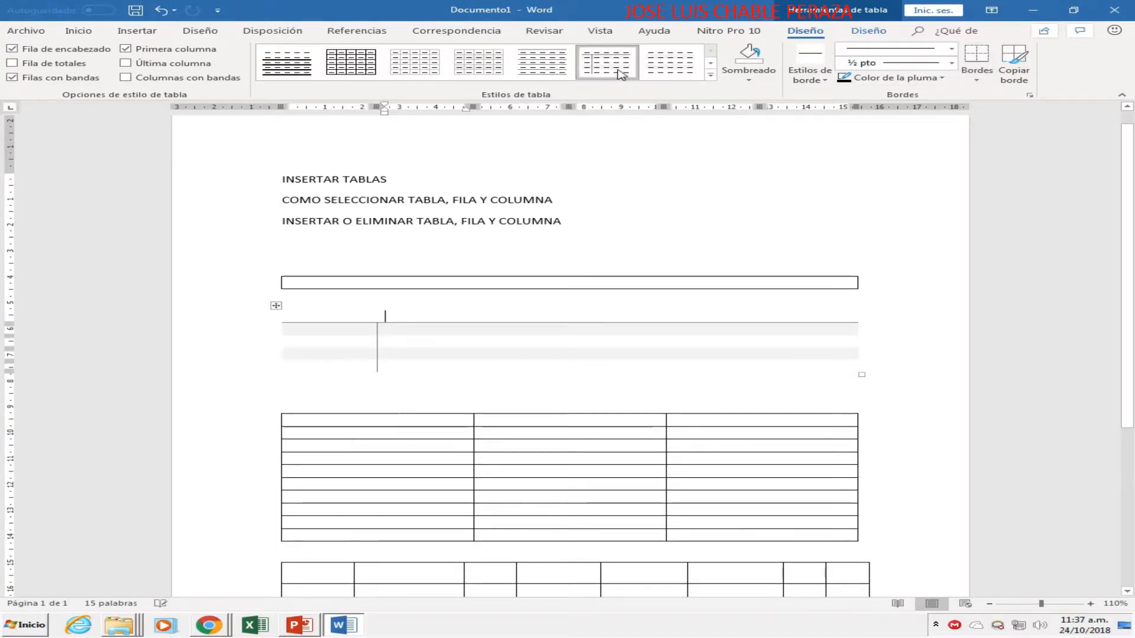
{"action": "left_click", "coordinate": [459, 431]}
{"action": "left_click", "coordinate": [711, 75]}
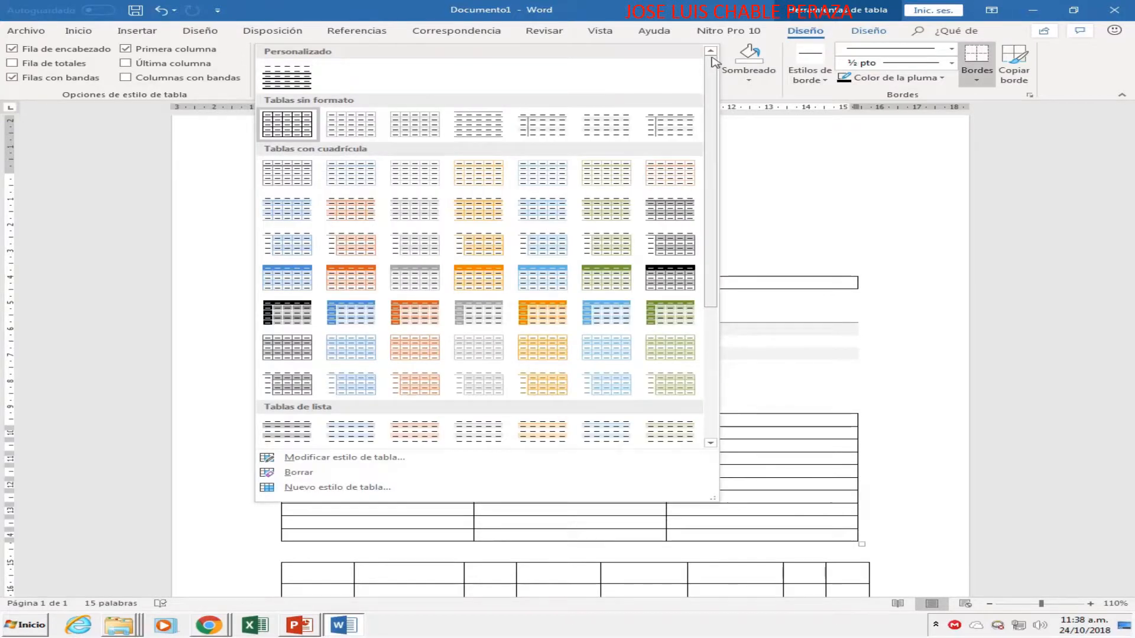
{"action": "left_click", "coordinate": [844, 176]}
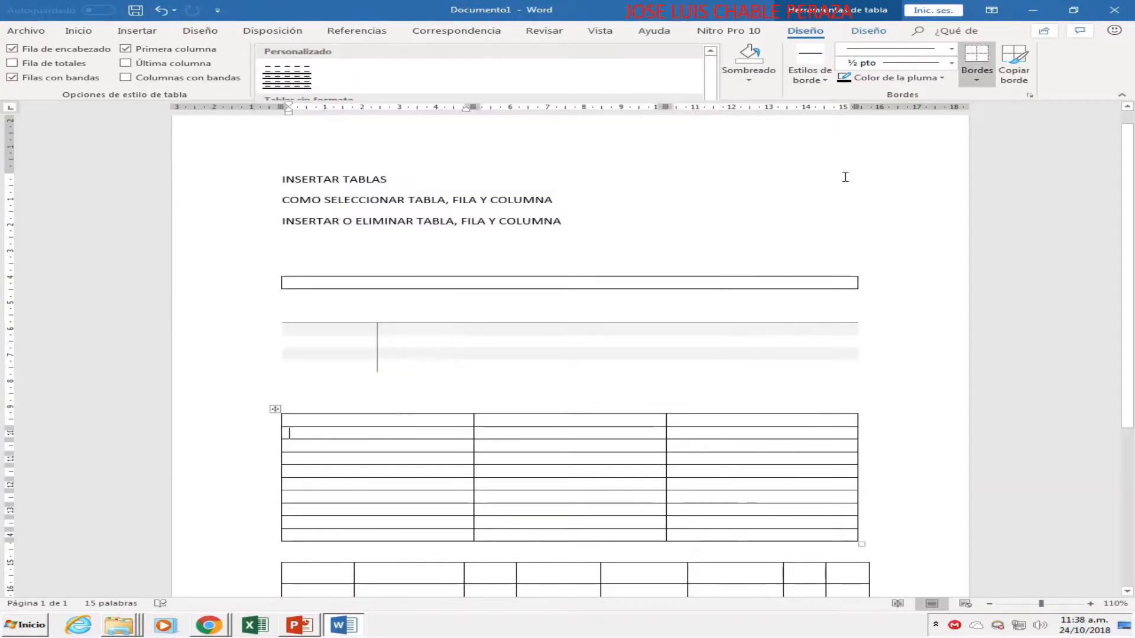
{"action": "left_click", "coordinate": [709, 75]}
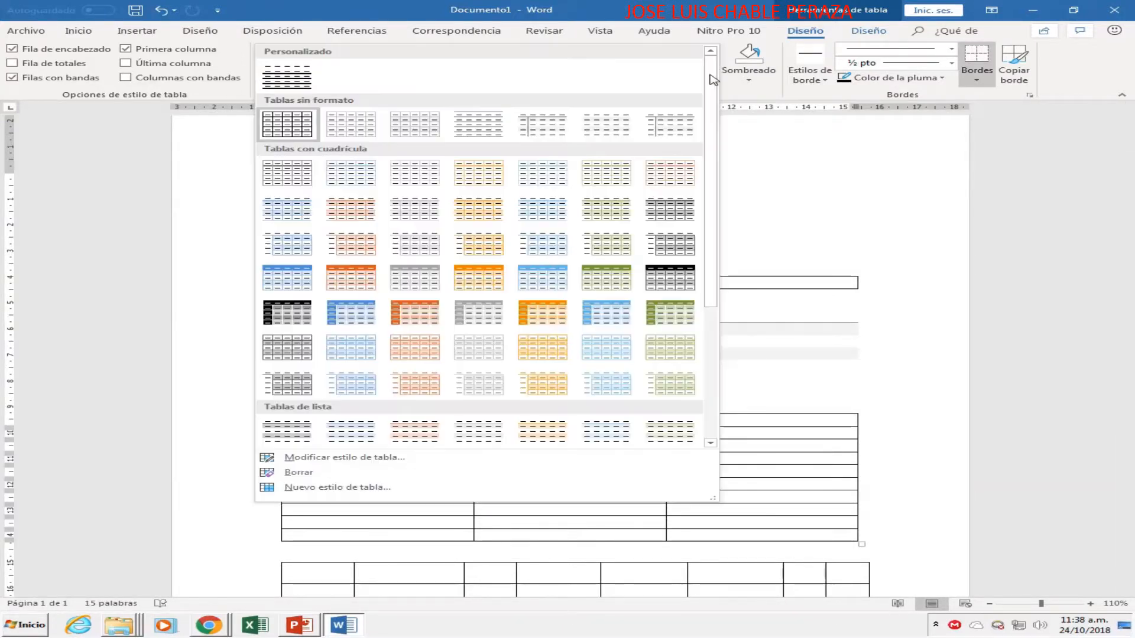
{"action": "left_click", "coordinate": [662, 316]}
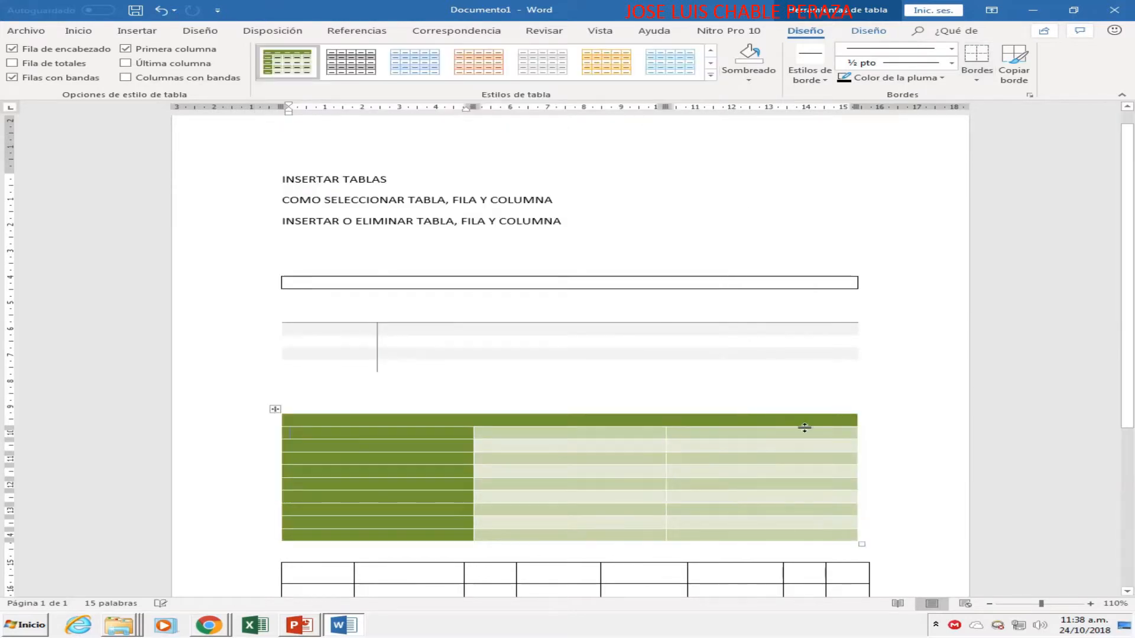
- Apply the light blue grid style to the hand-drawn table below the green one
{"action": "scroll", "coordinate": [805, 428], "scroll_direction": "down", "scroll_amount": 3}
{"action": "left_click", "coordinate": [460, 455]}
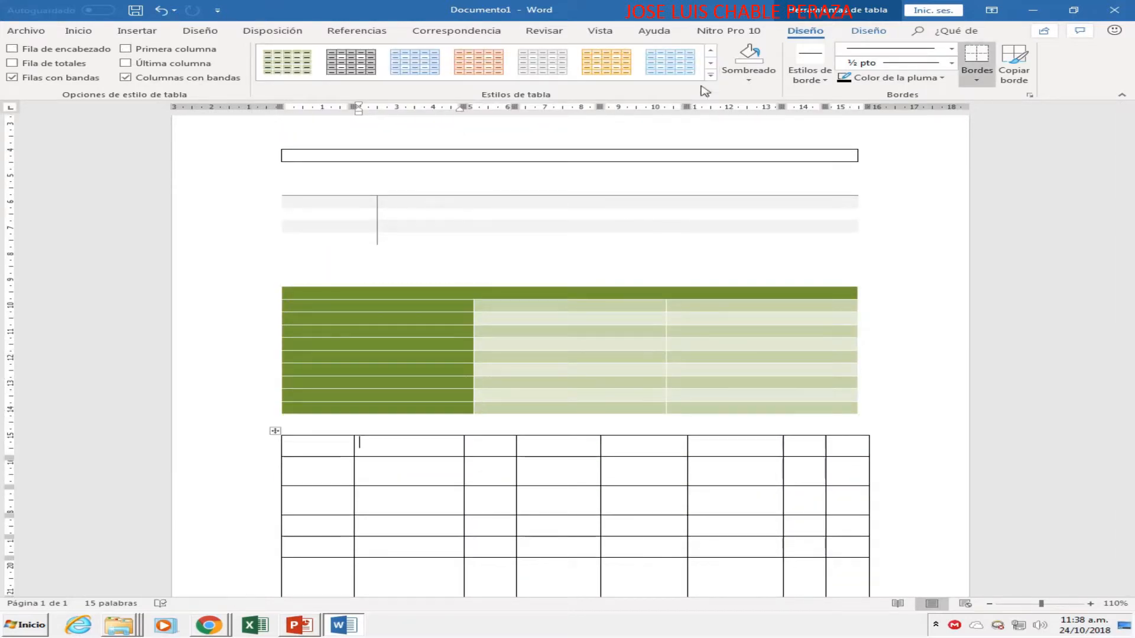
{"action": "left_click", "coordinate": [670, 61]}
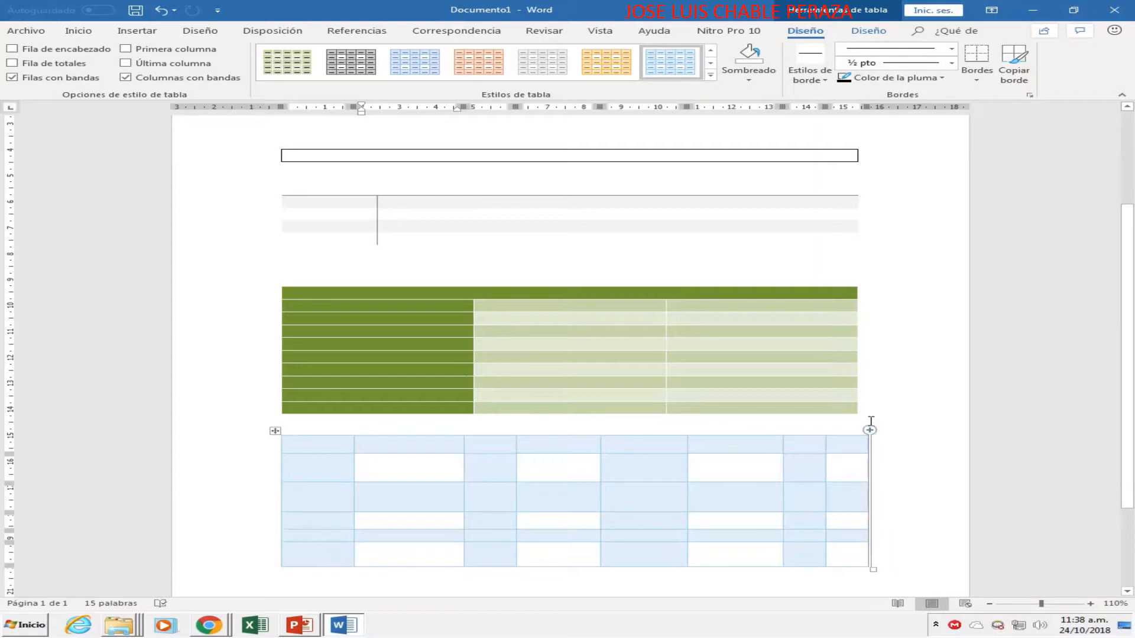
- Delete the entire single-cell table above the six-column table
{"action": "scroll", "coordinate": [869, 430], "scroll_direction": "up", "scroll_amount": 3}
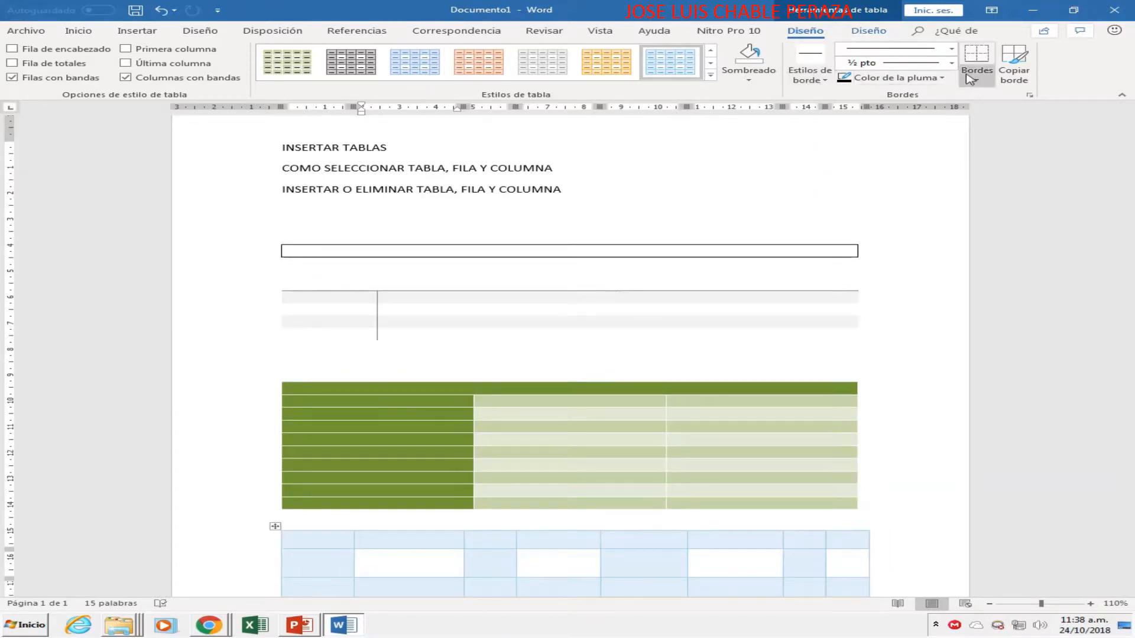
{"action": "left_click", "coordinate": [670, 252]}
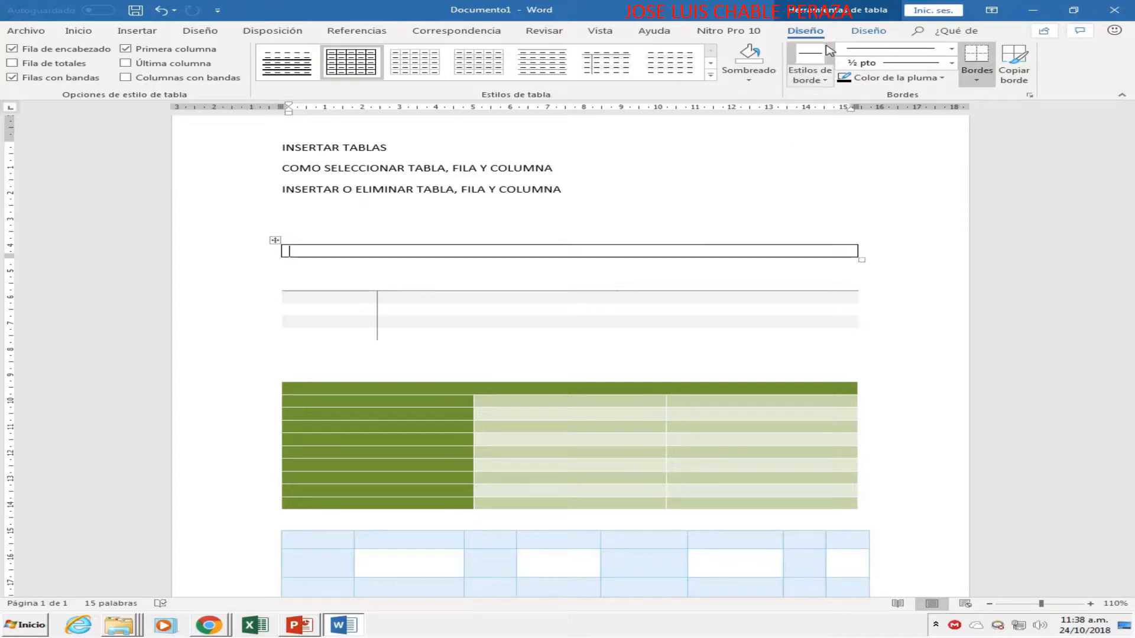
{"action": "left_click", "coordinate": [874, 33]}
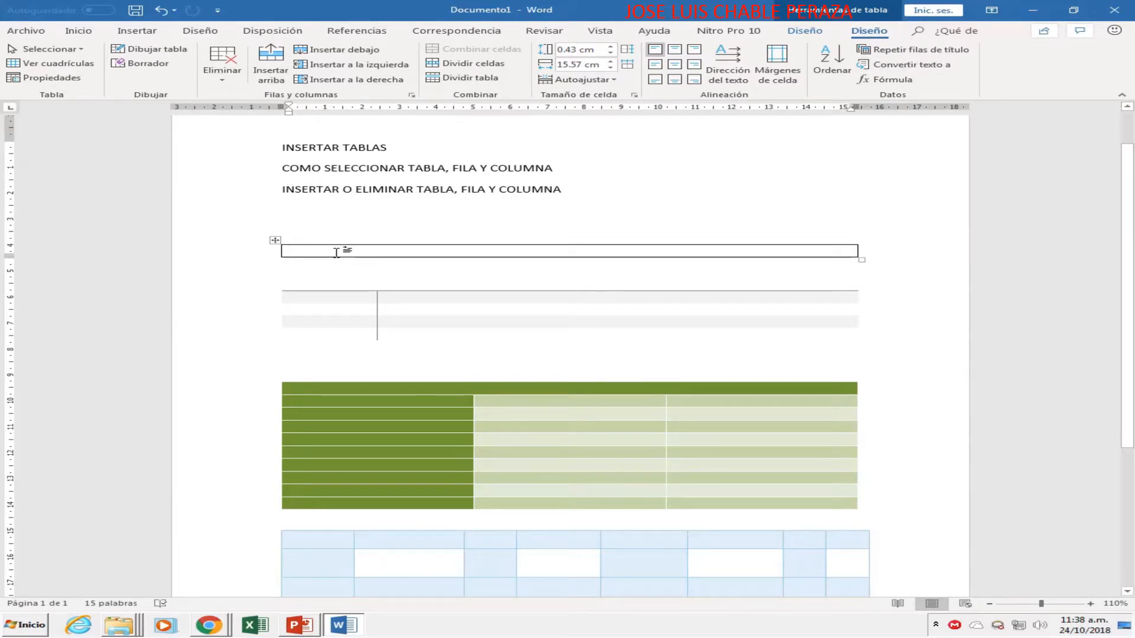
{"action": "left_click", "coordinate": [223, 81]}
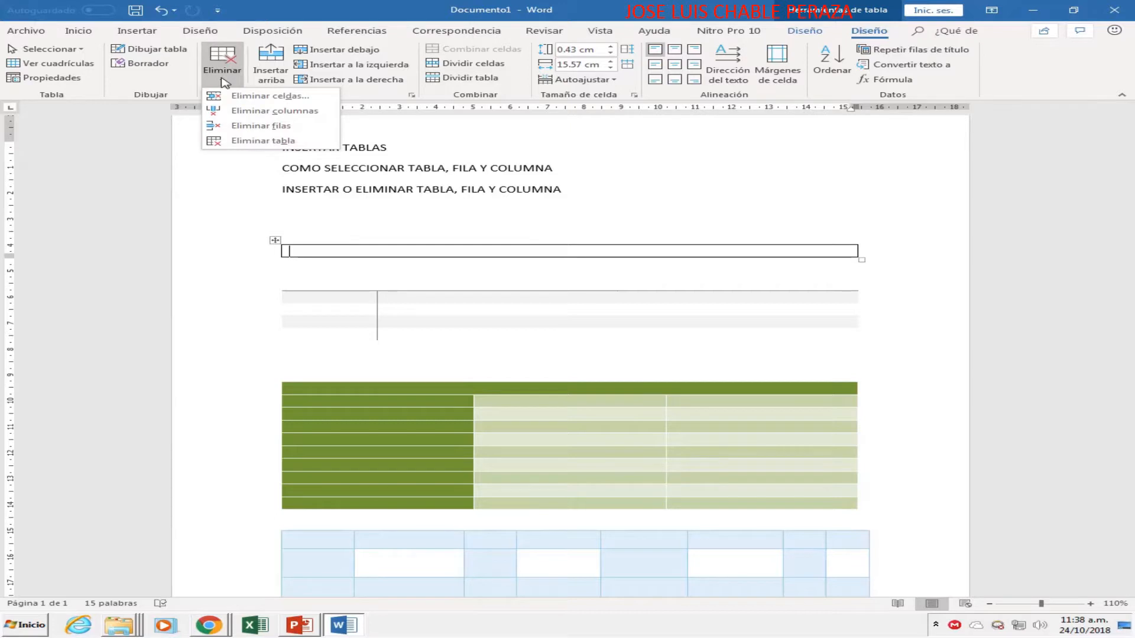
{"action": "left_click", "coordinate": [242, 141]}
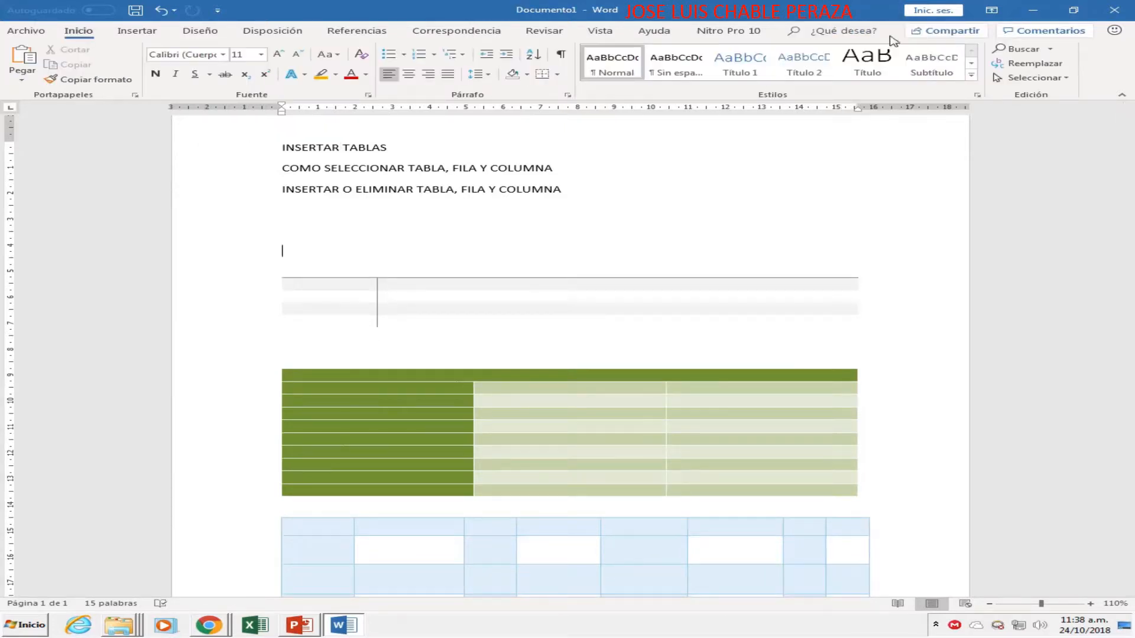
- Select the whole six-column table and apply the plain black grid style to it
{"action": "left_click", "coordinate": [592, 303]}
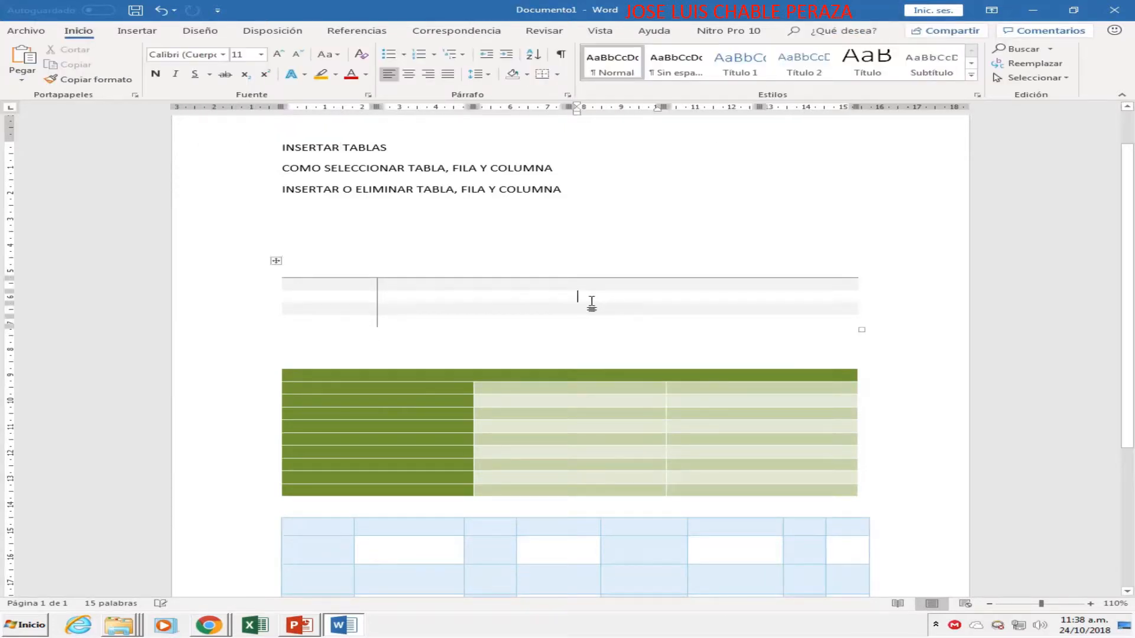
{"action": "left_click", "coordinate": [276, 261]}
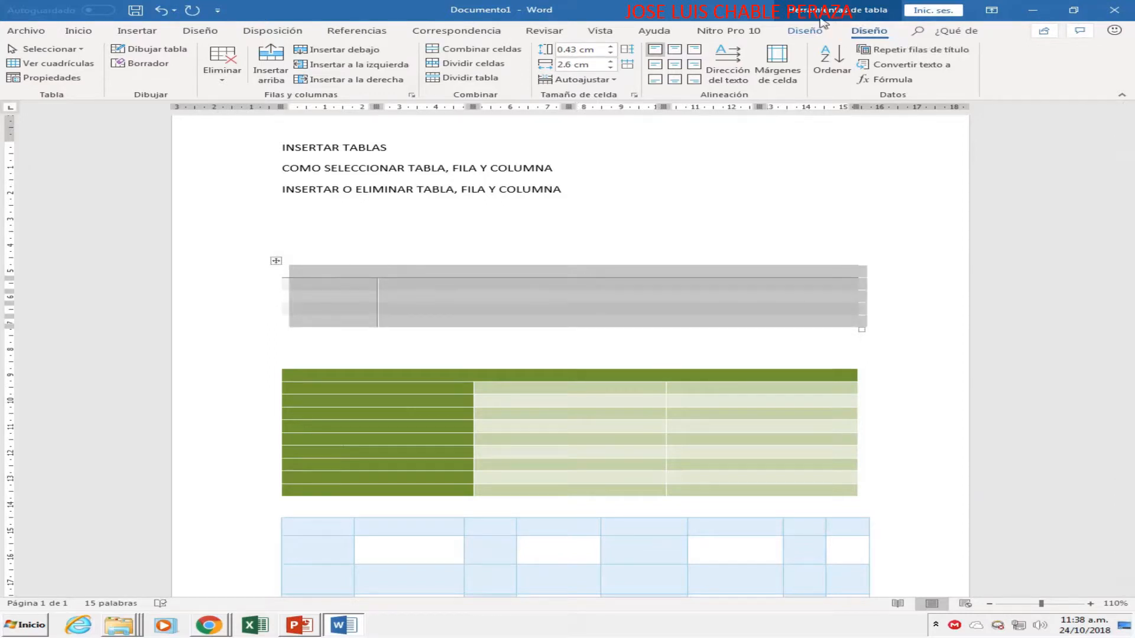
{"action": "left_click", "coordinate": [805, 30]}
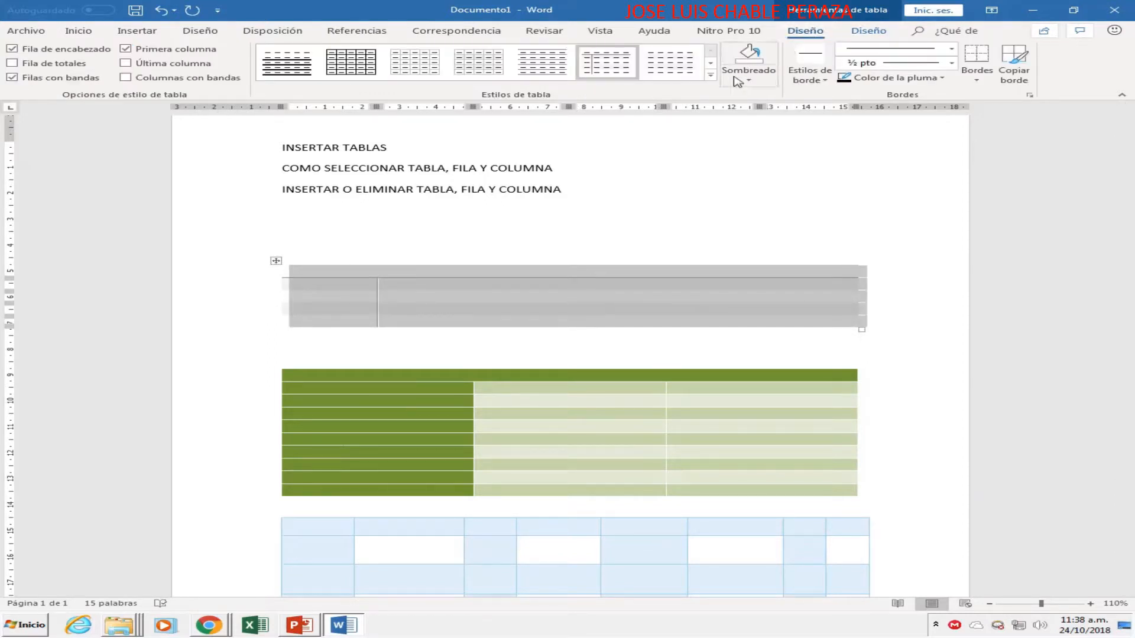
{"action": "left_click", "coordinate": [348, 65]}
{"action": "left_click", "coordinate": [752, 301]}
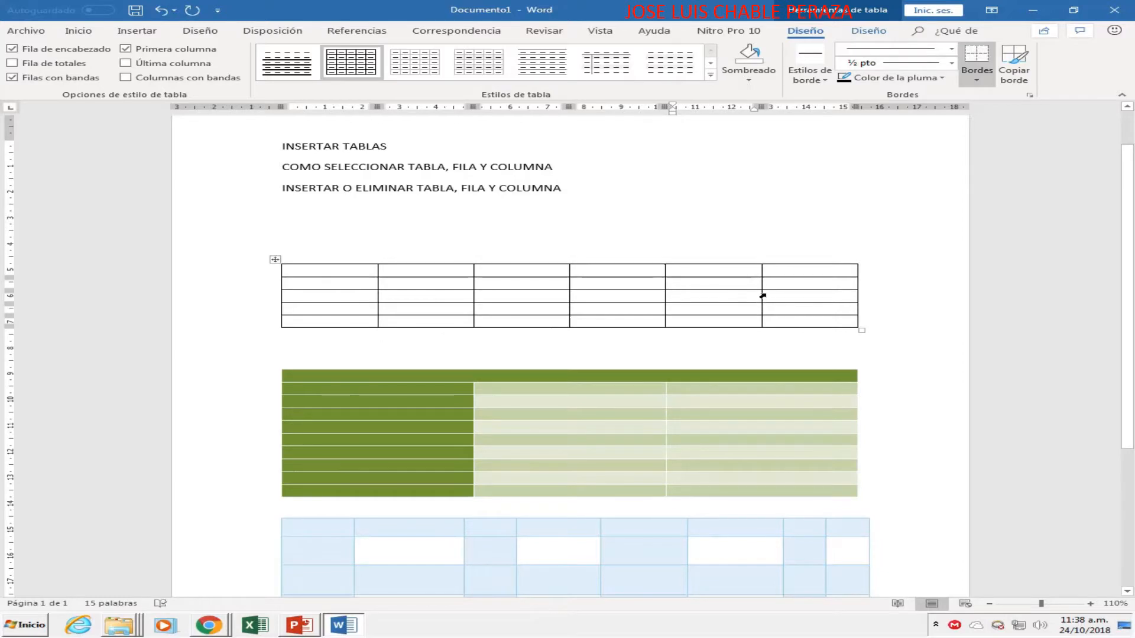
- Select the entire six-column table with the Select Table command from a first-row cell, and clear the selection
{"action": "left_click", "coordinate": [869, 31]}
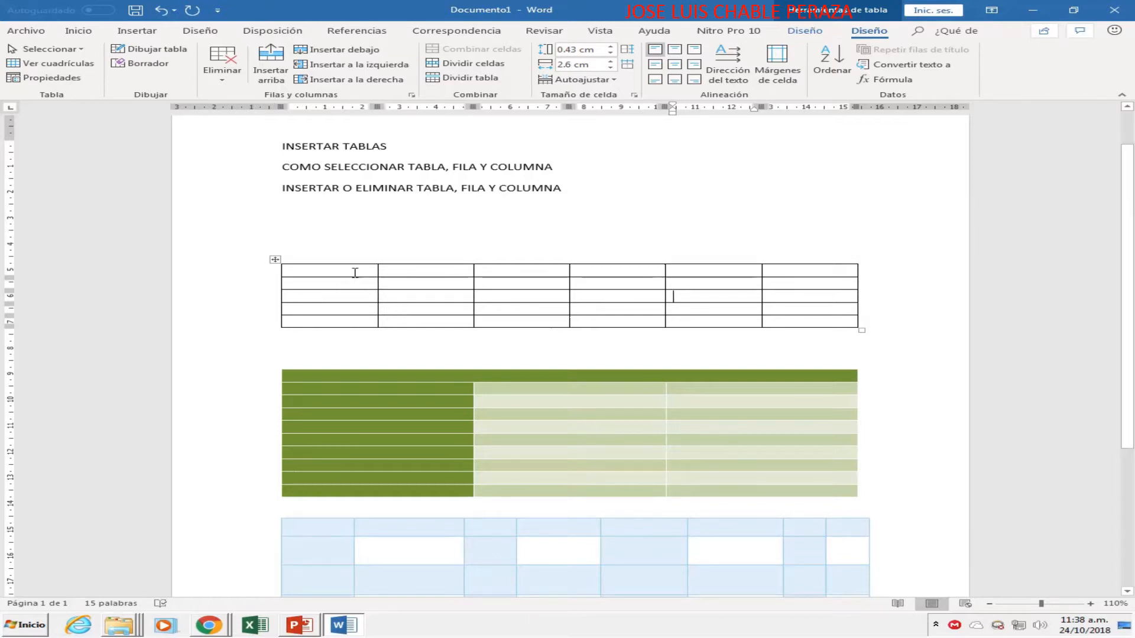
{"action": "left_click", "coordinate": [425, 273]}
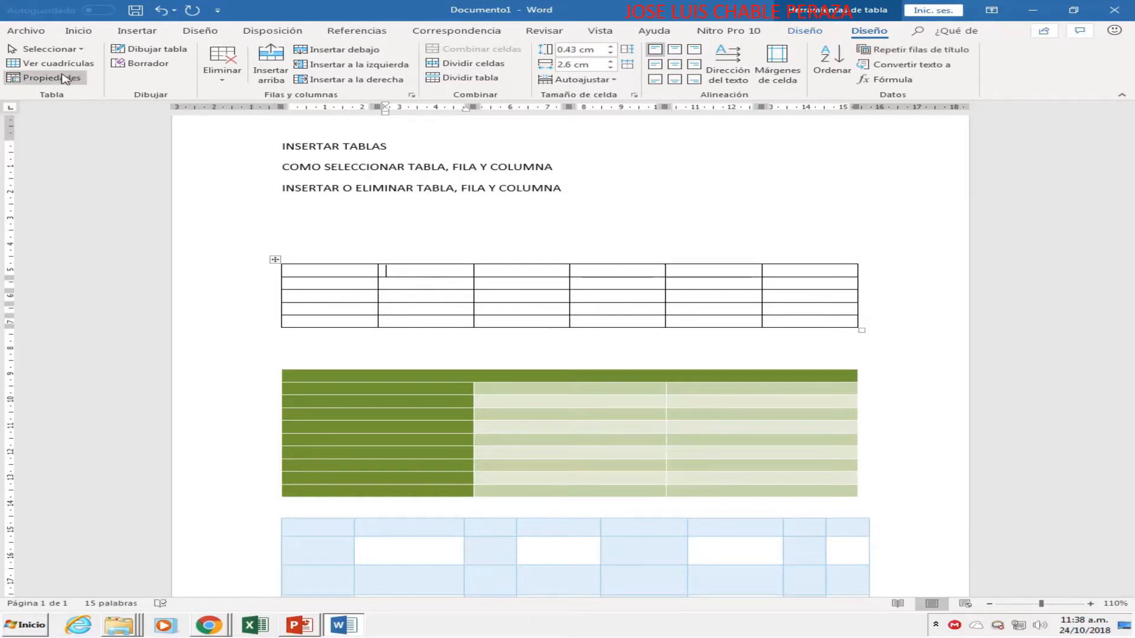
{"action": "left_click", "coordinate": [82, 50]}
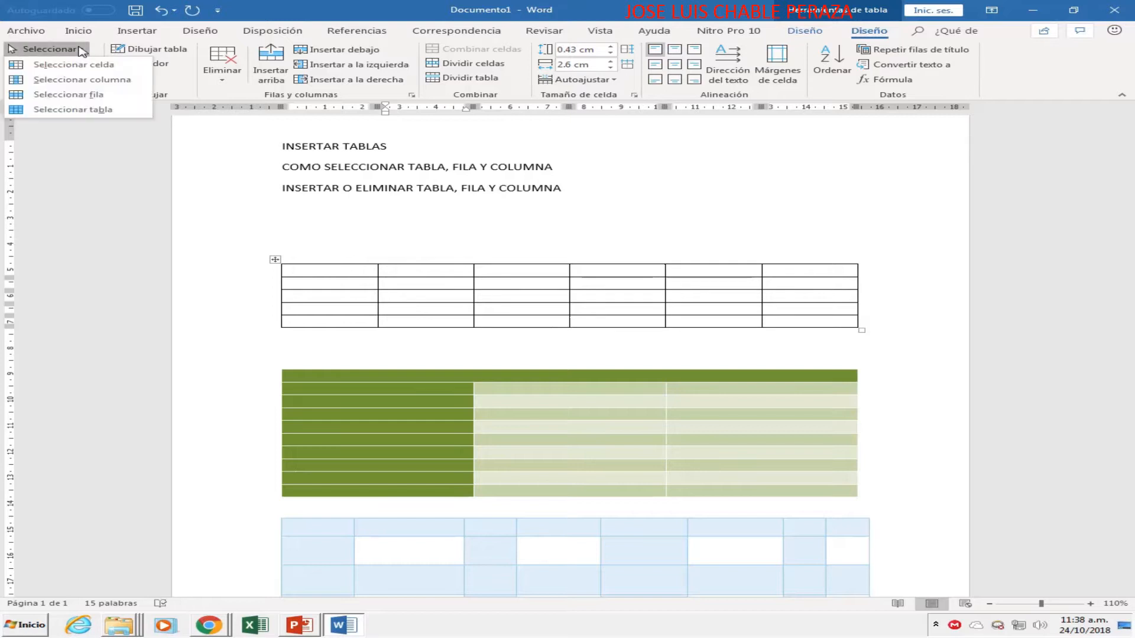
{"action": "left_click", "coordinate": [73, 109]}
{"action": "left_click", "coordinate": [413, 284]}
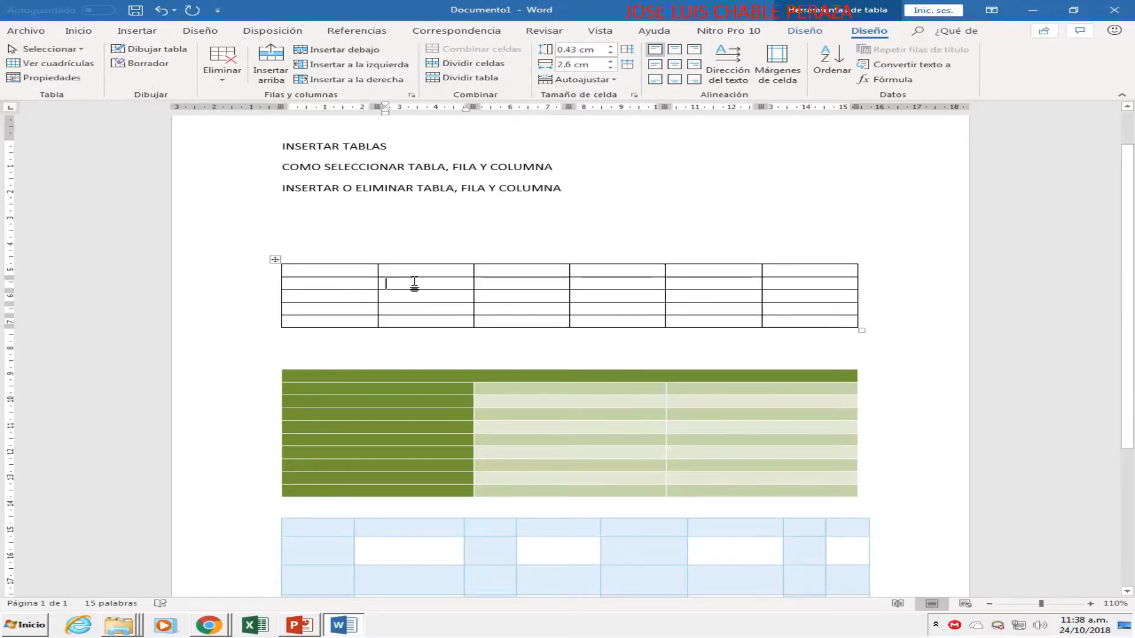
- Select the third column of the six-column table with the Select Column command
{"action": "left_click", "coordinate": [515, 247]}
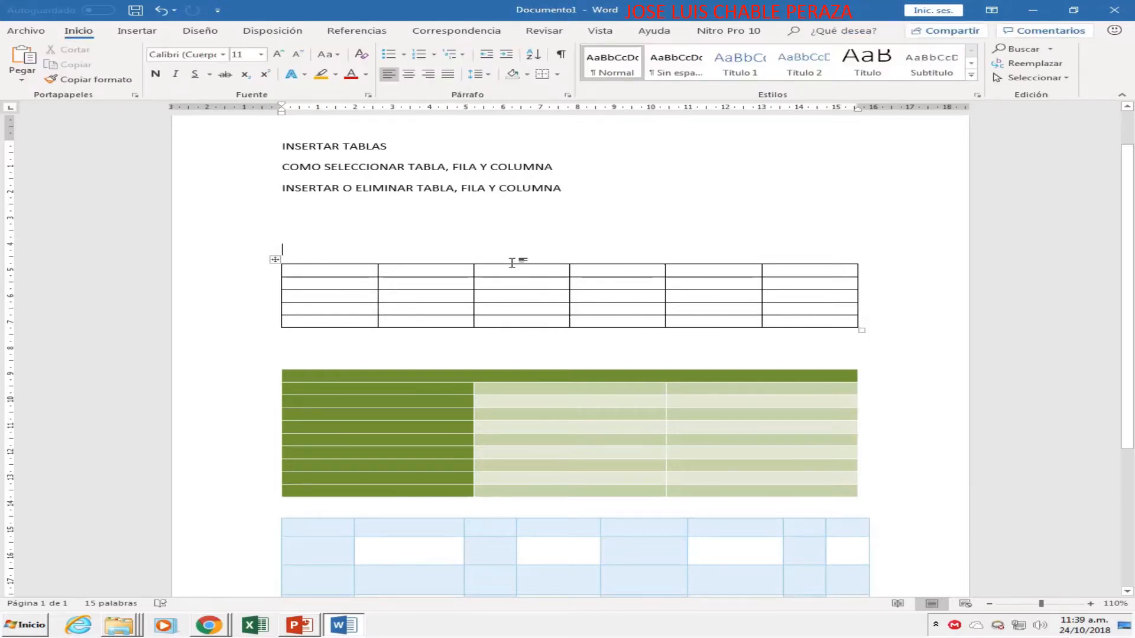
{"action": "left_click", "coordinate": [512, 263]}
{"action": "left_click", "coordinate": [509, 275]}
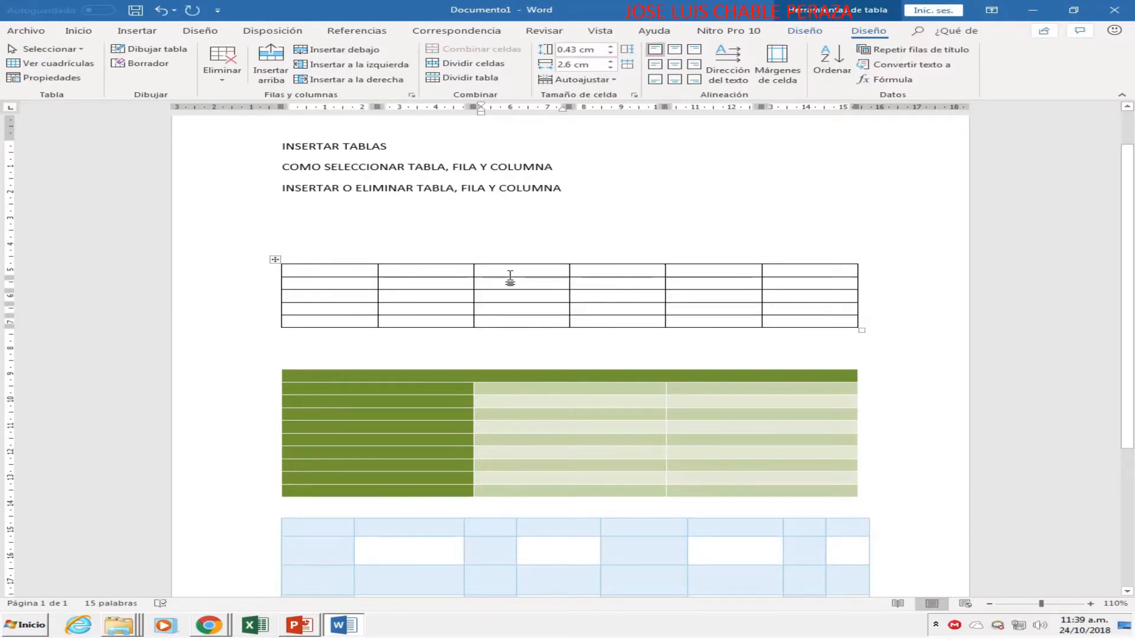
{"action": "left_click", "coordinate": [71, 51]}
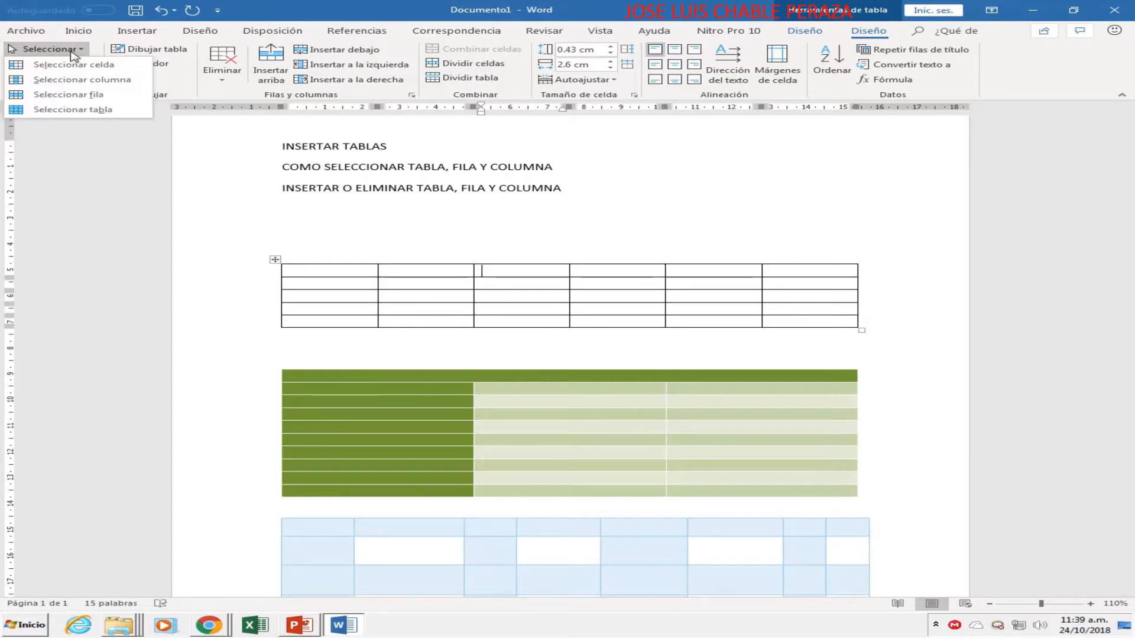
{"action": "left_click", "coordinate": [81, 82]}
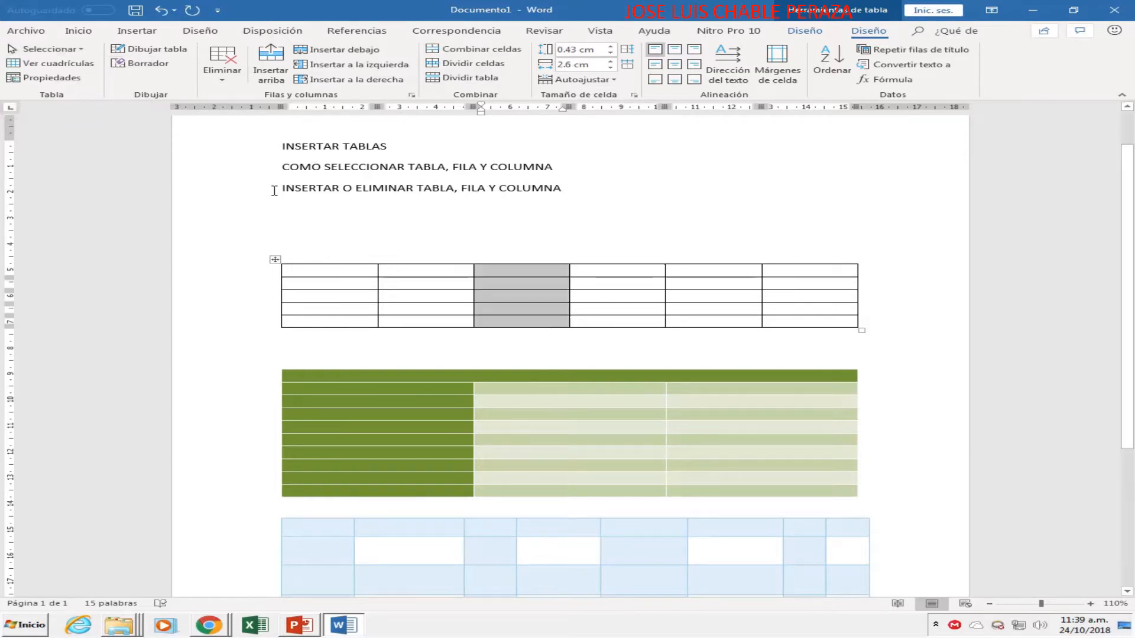
- Select the fifth column of the six-column table with the Select Column command
{"action": "left_click", "coordinate": [688, 277]}
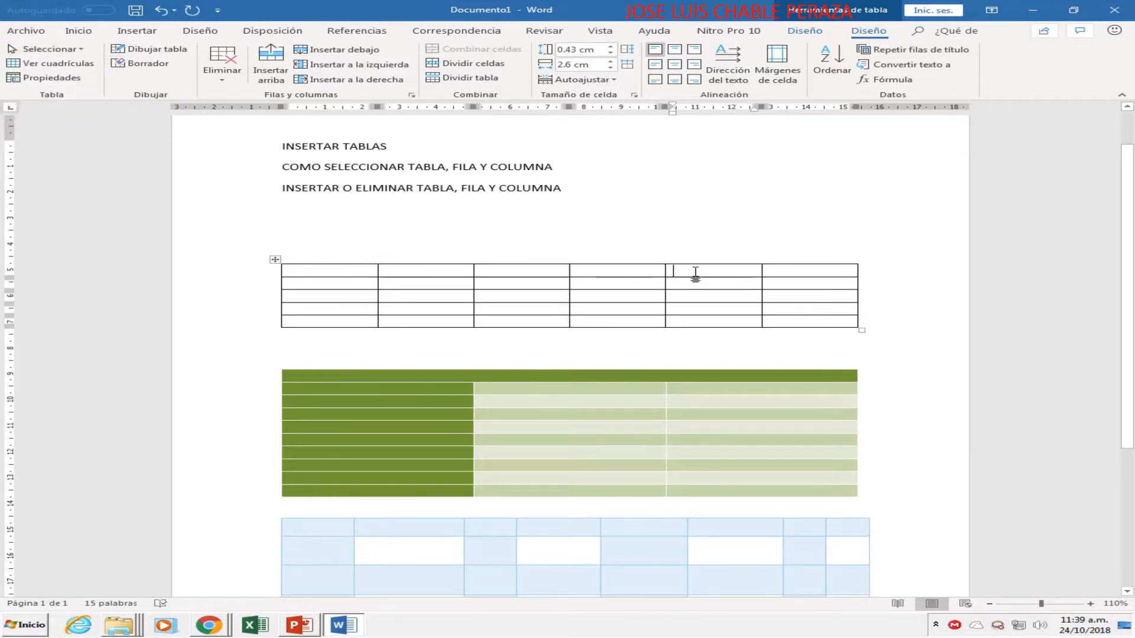
{"action": "left_click", "coordinate": [59, 49]}
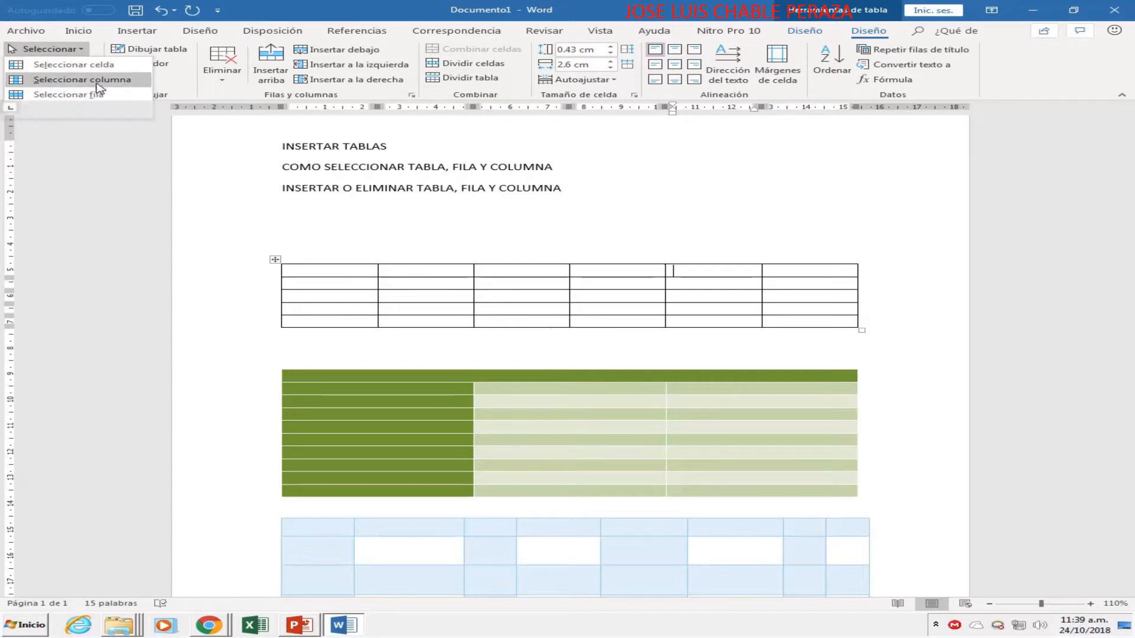
{"action": "left_click", "coordinate": [82, 80]}
- Select the third row of the six-column table directly from the page margin beside it, and clear the selection
{"action": "left_click", "coordinate": [423, 301]}
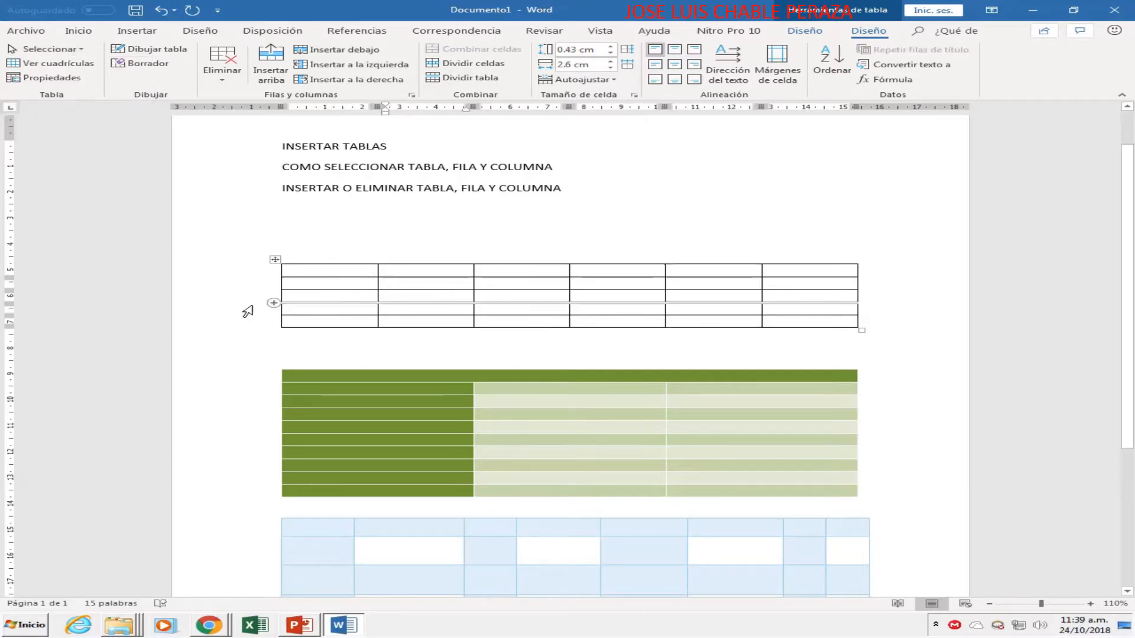
{"action": "left_click", "coordinate": [250, 299]}
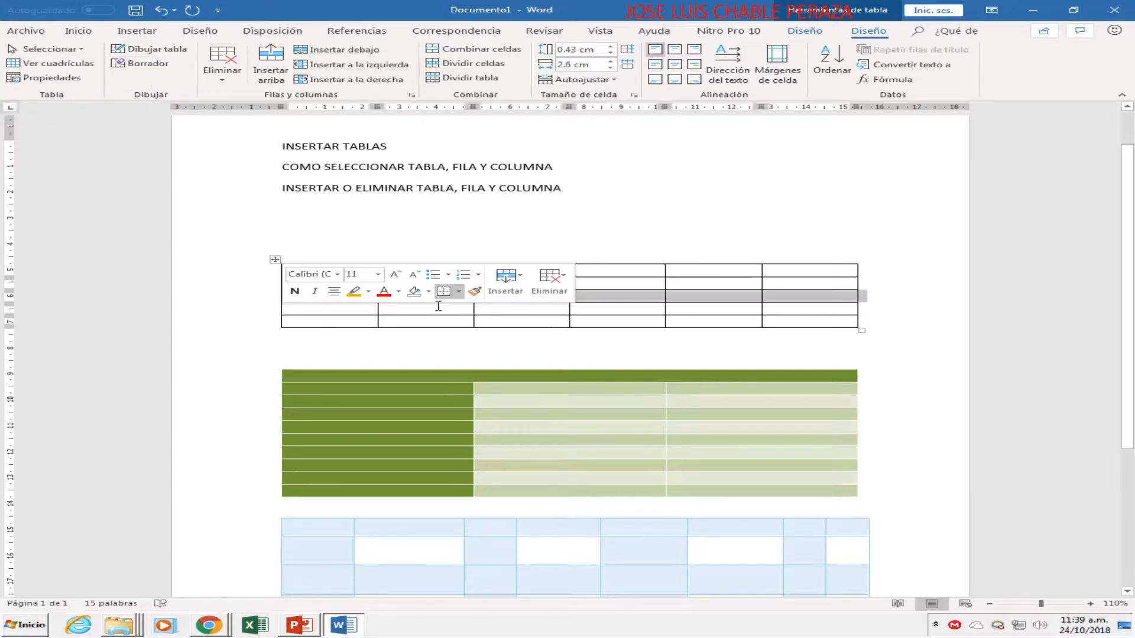
{"action": "left_click", "coordinate": [633, 300]}
{"action": "left_click", "coordinate": [539, 303]}
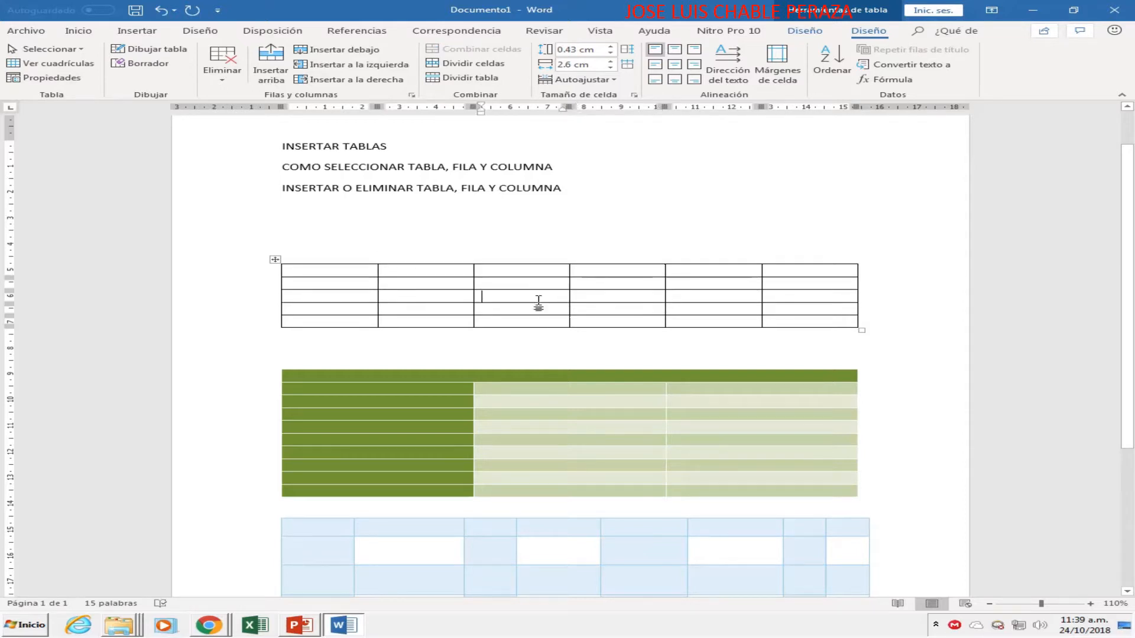
- Select the third row of the six-column table with the Select Row command from its second cell
{"action": "left_click", "coordinate": [429, 300]}
{"action": "left_click", "coordinate": [74, 50]}
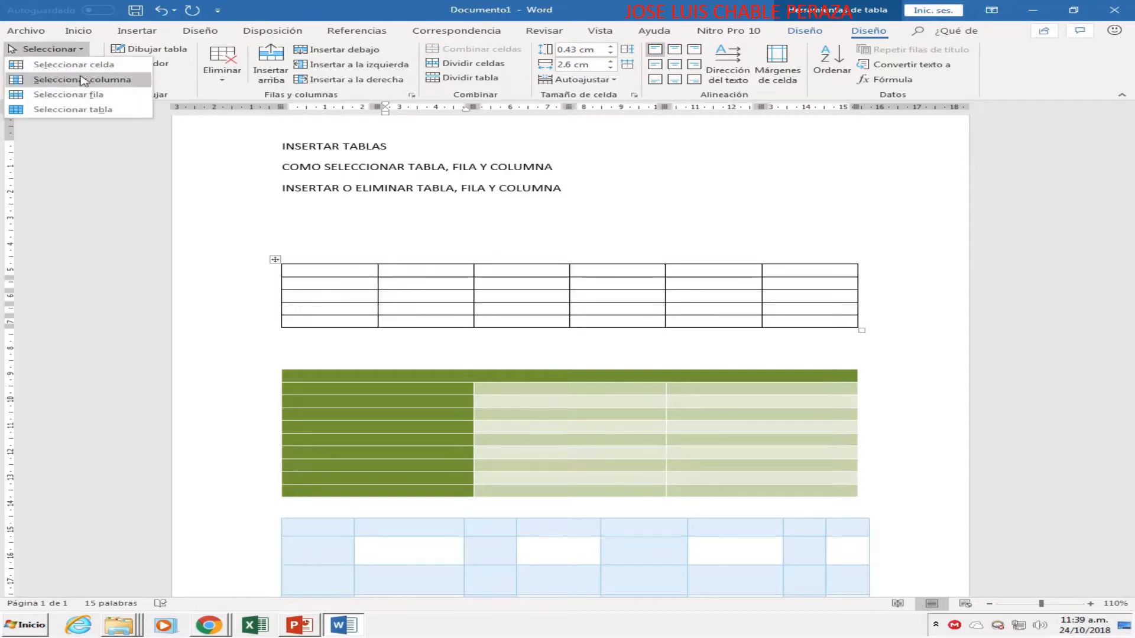
{"action": "left_click", "coordinate": [80, 95]}
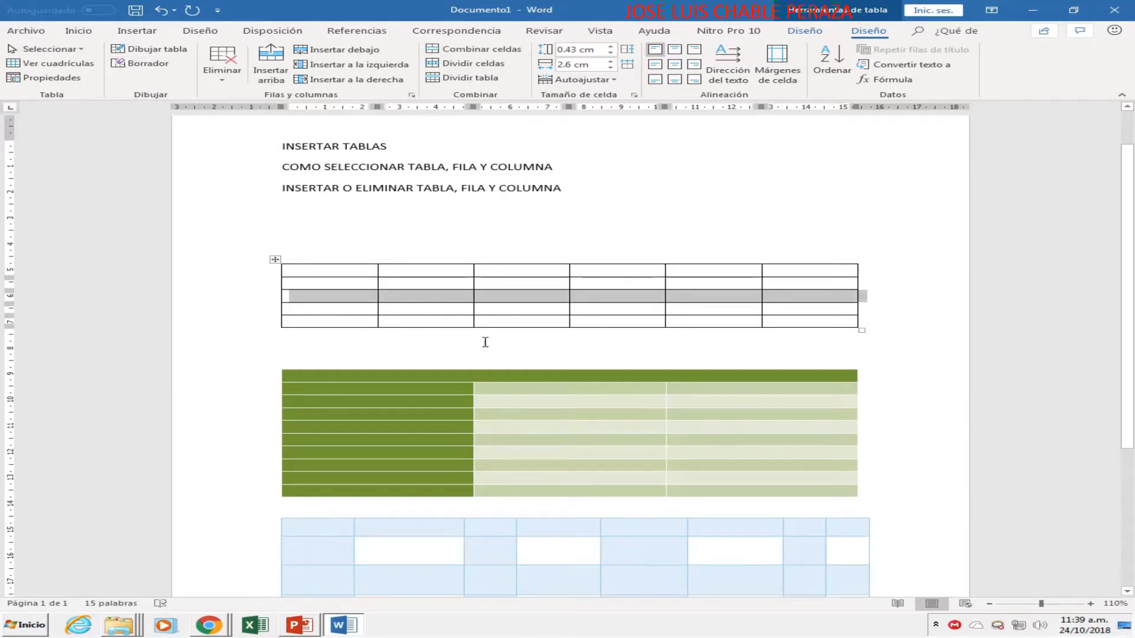
- Select the first and the third column of the six-column table one after the other, directly from their top edges
{"action": "left_click", "coordinate": [503, 334]}
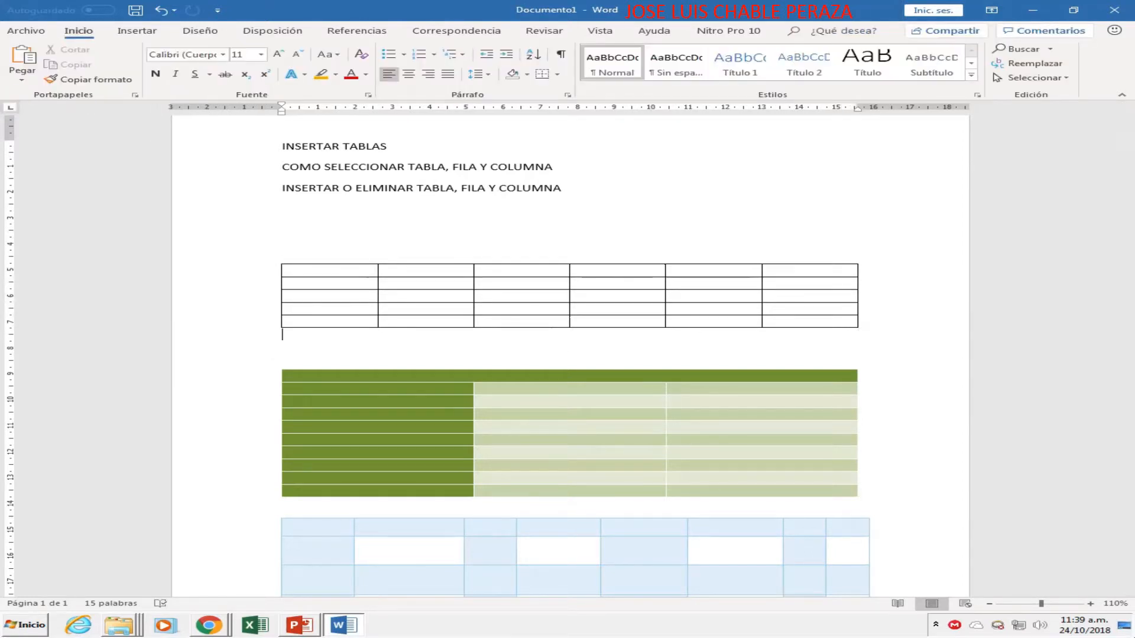
{"action": "left_click", "coordinate": [1090, 603]}
{"action": "left_click", "coordinate": [1091, 604]}
{"action": "left_click", "coordinate": [1091, 603]}
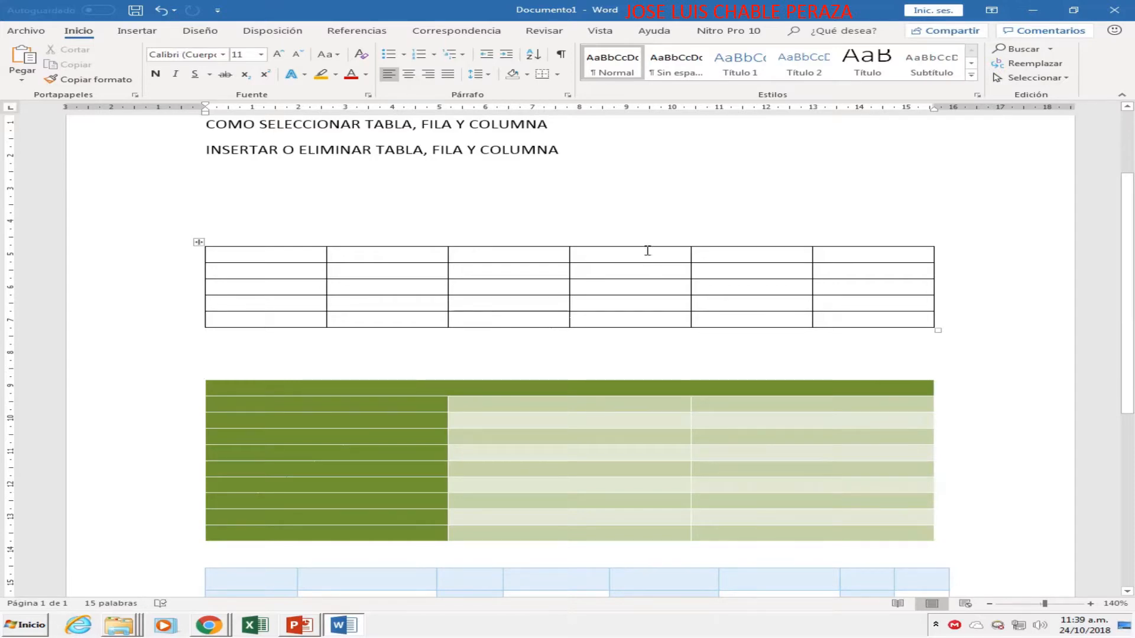
{"action": "left_click", "coordinate": [284, 244]}
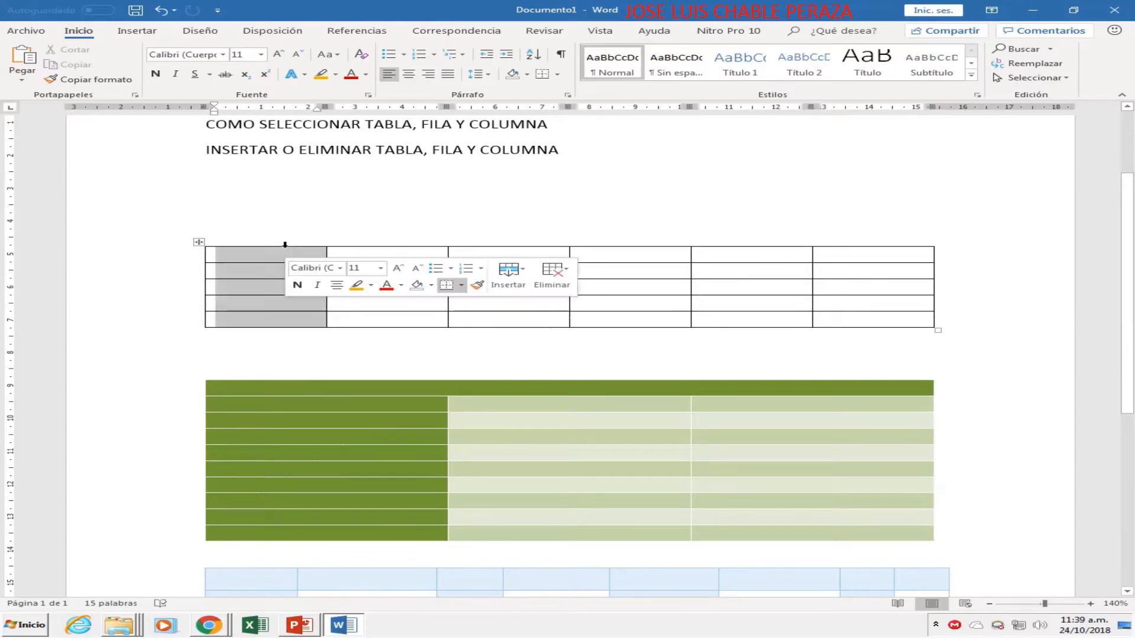
{"action": "left_click", "coordinate": [479, 243]}
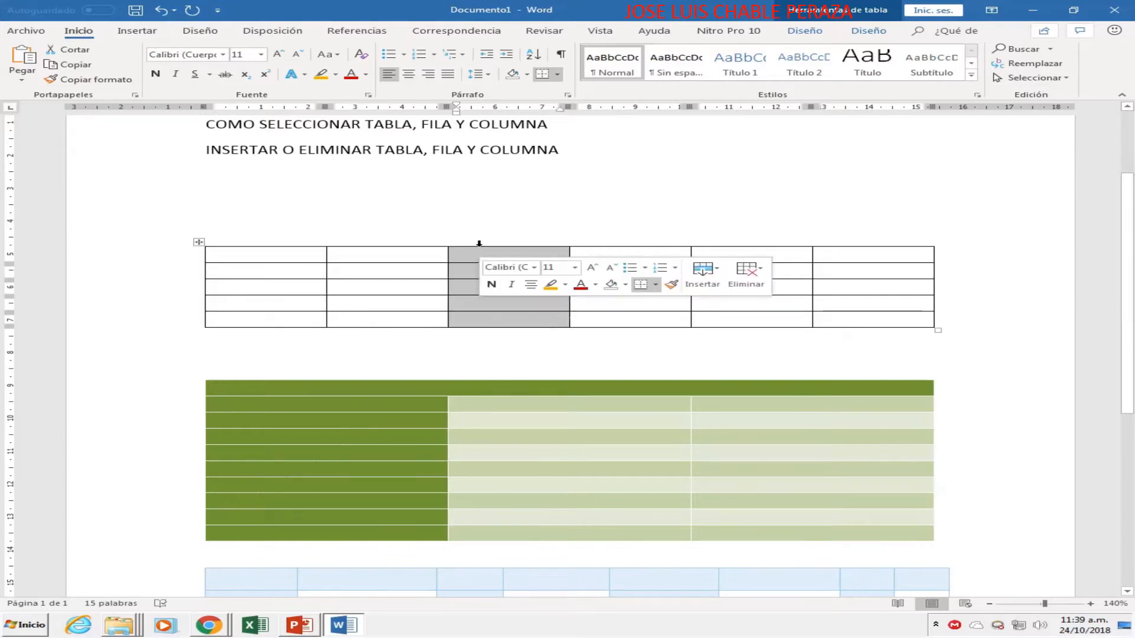
- Add the fifth column of the six-column table to the selected third column, and replace that selection with the sixth column alone
{"action": "left_click", "coordinate": [768, 243], "text": "ctrl"}
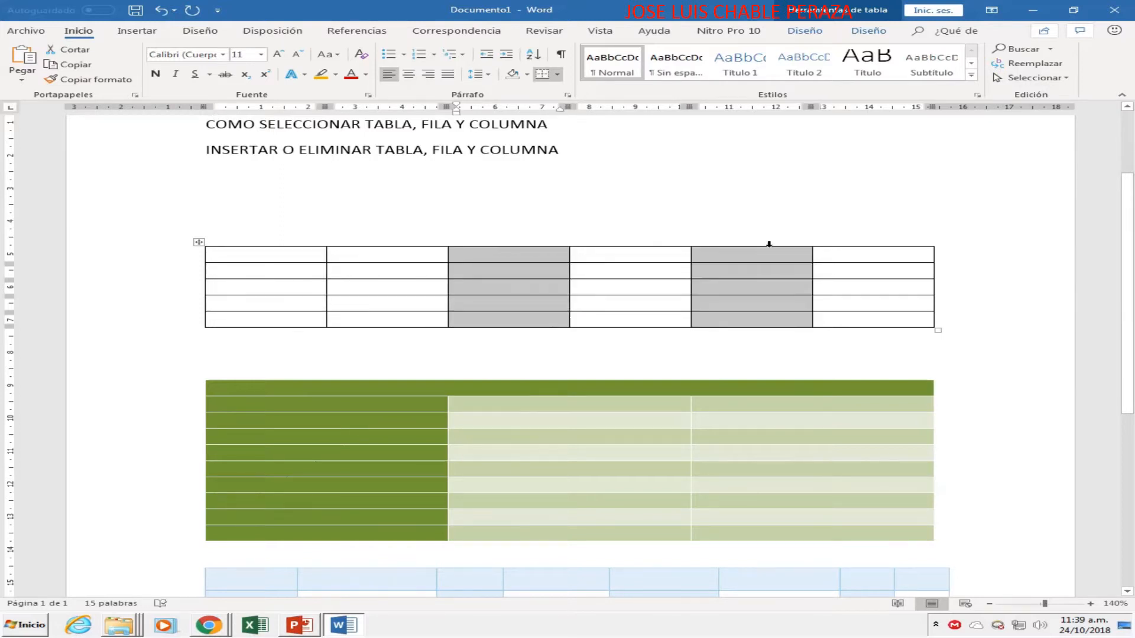
{"action": "left_click", "coordinate": [768, 244]}
{"action": "left_click", "coordinate": [860, 243]}
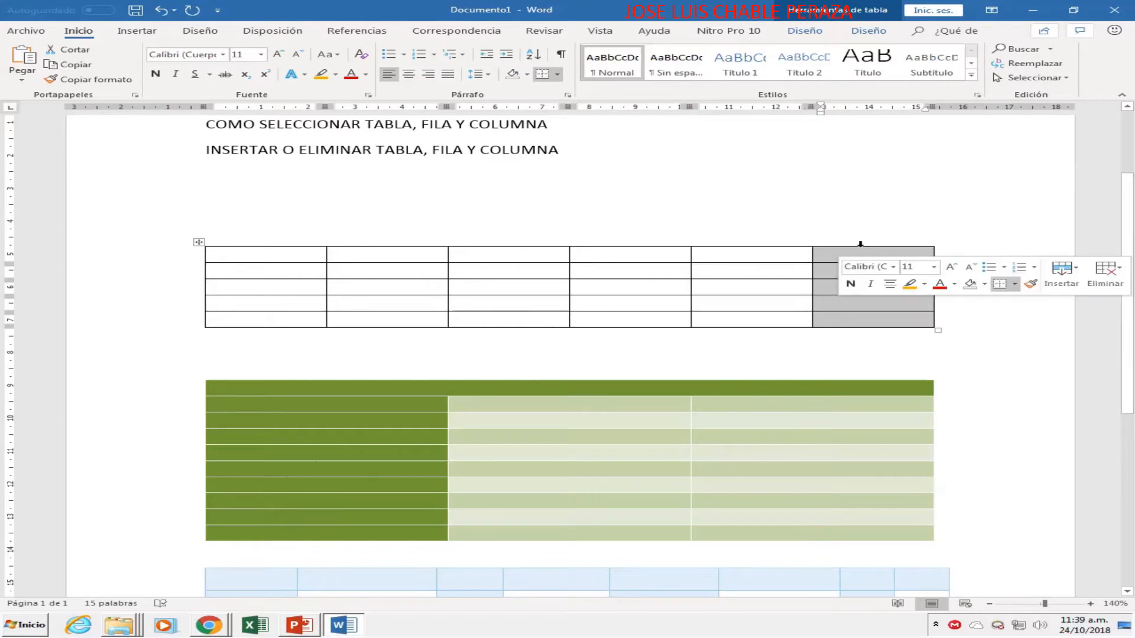
{"action": "left_click", "coordinate": [416, 273]}
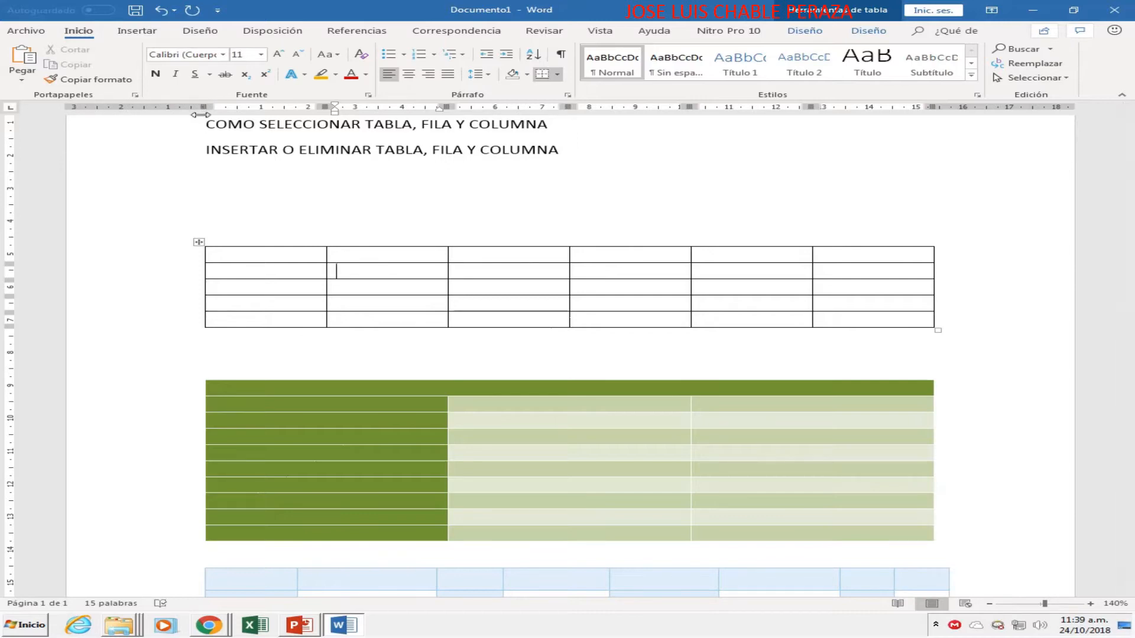
- Select the second, fourth, fifth and again the second row of the six-column table one by one, directly from the page margin
{"action": "left_click", "coordinate": [163, 271]}
{"action": "left_click", "coordinate": [159, 303]}
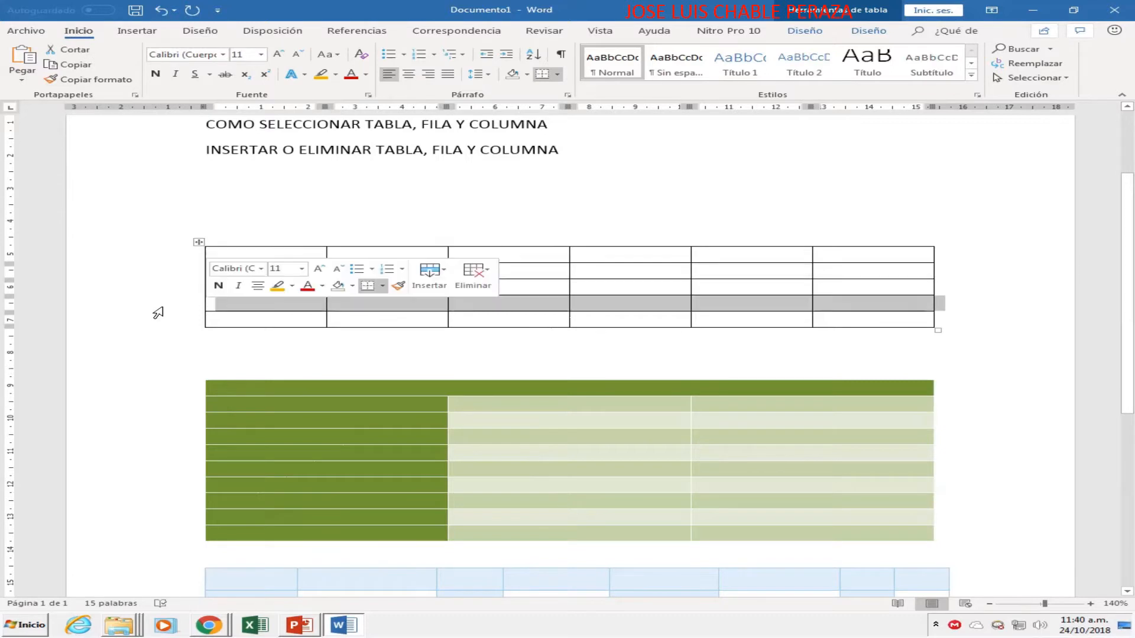
{"action": "left_click", "coordinate": [159, 319]}
{"action": "left_click", "coordinate": [149, 270]}
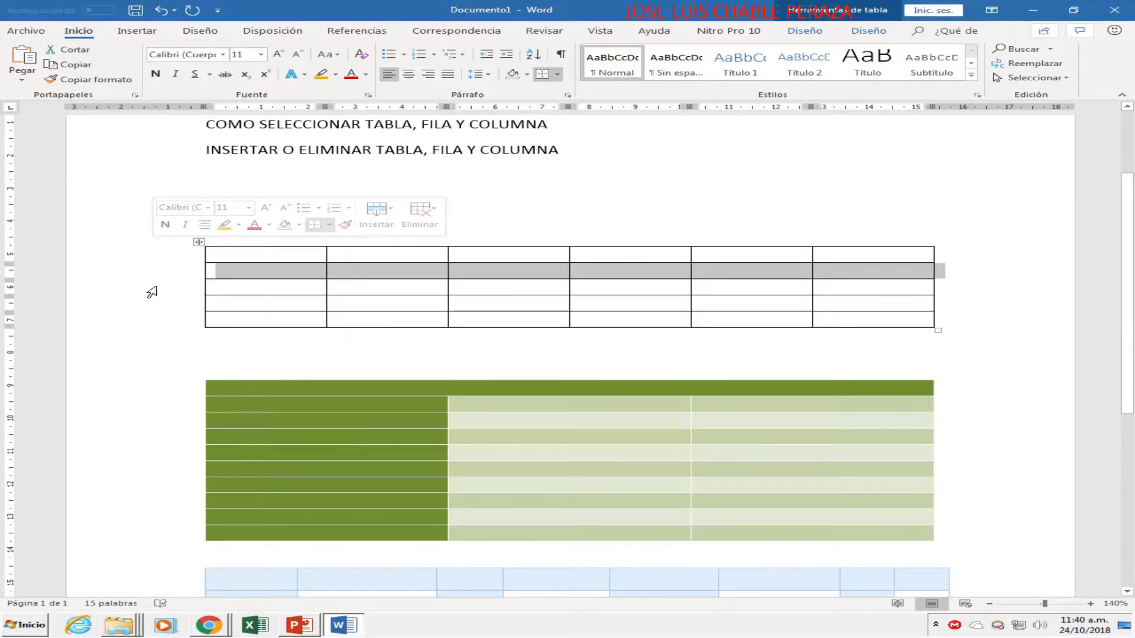
{"action": "left_click", "coordinate": [503, 292]}
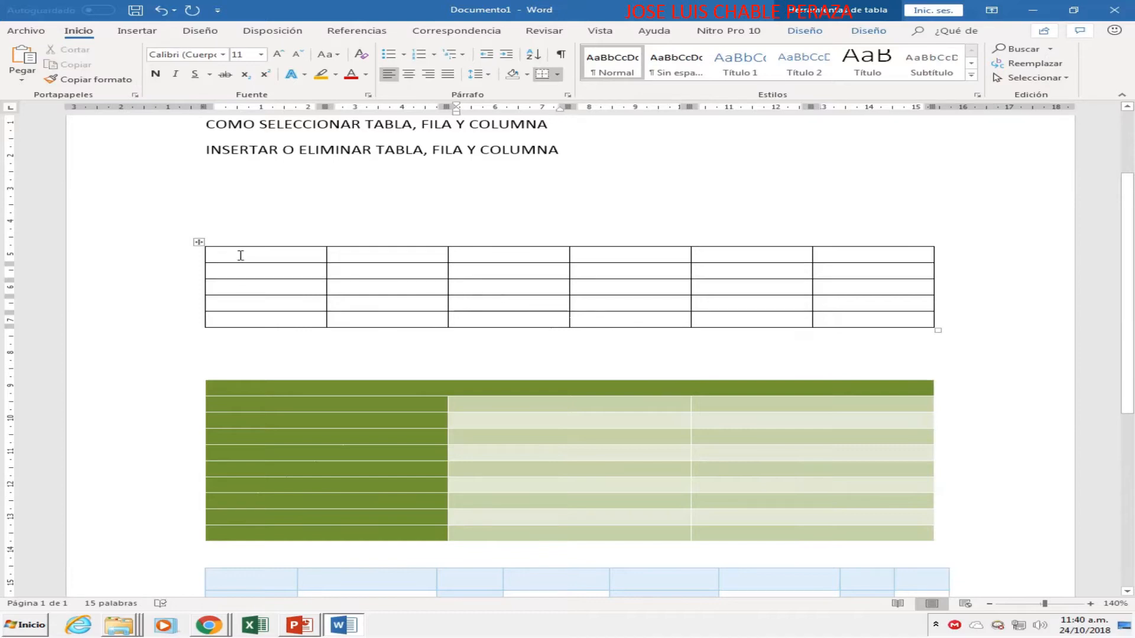
- Select the entire six-column table at once with its move handle, and clear the selection
{"action": "mouse_move", "coordinate": [197, 258]}
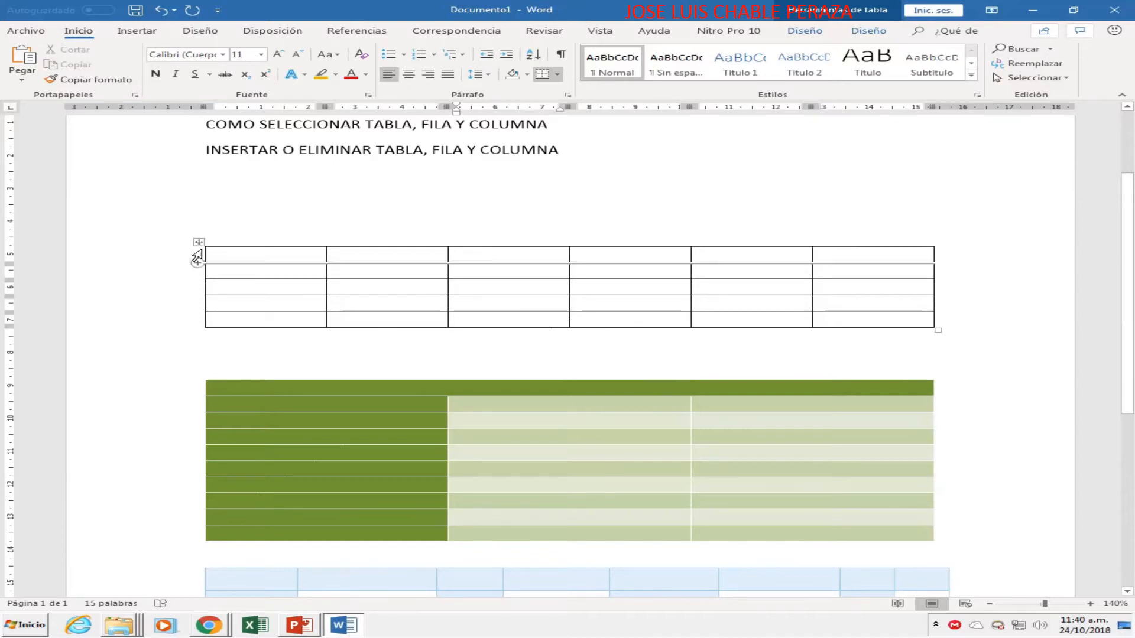
{"action": "left_click", "coordinate": [337, 271]}
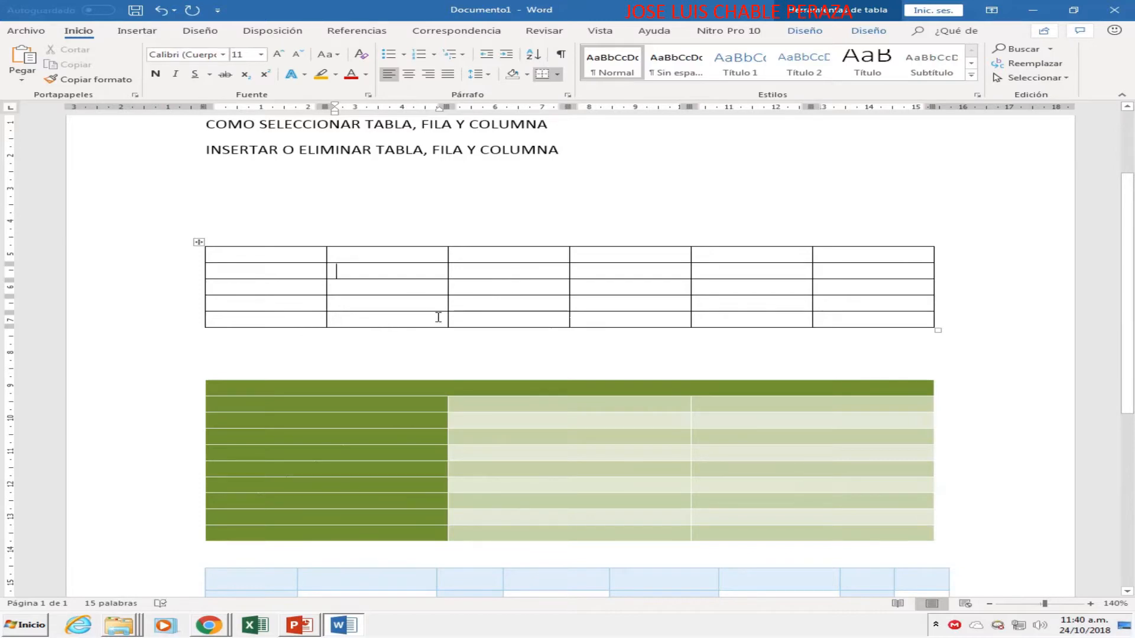
{"action": "left_click", "coordinate": [198, 241]}
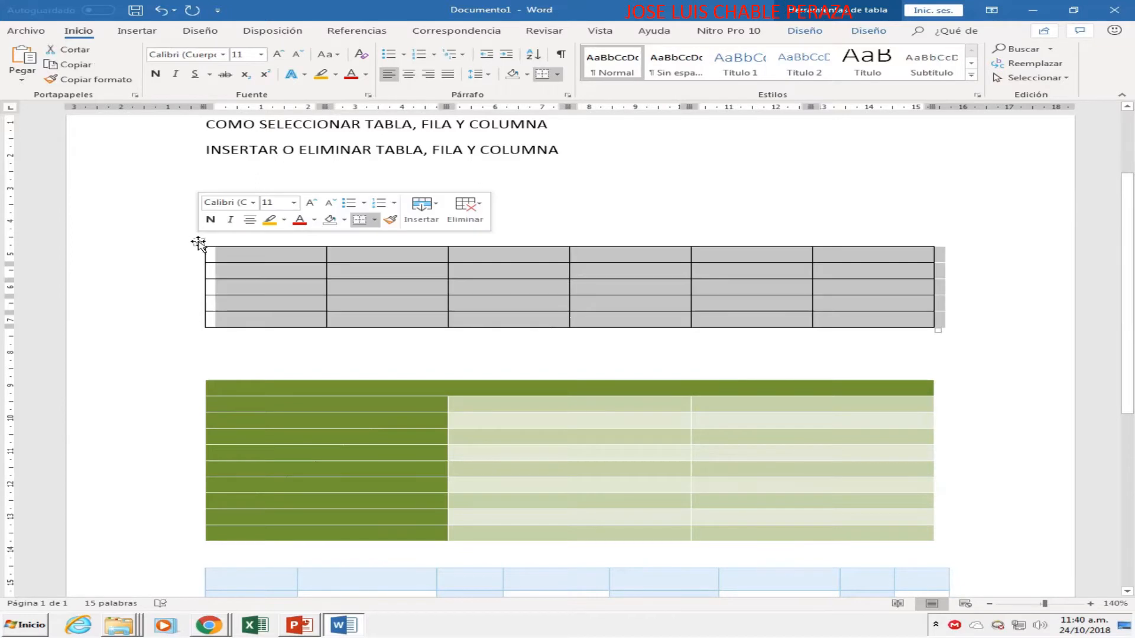
{"action": "left_click", "coordinate": [591, 293]}
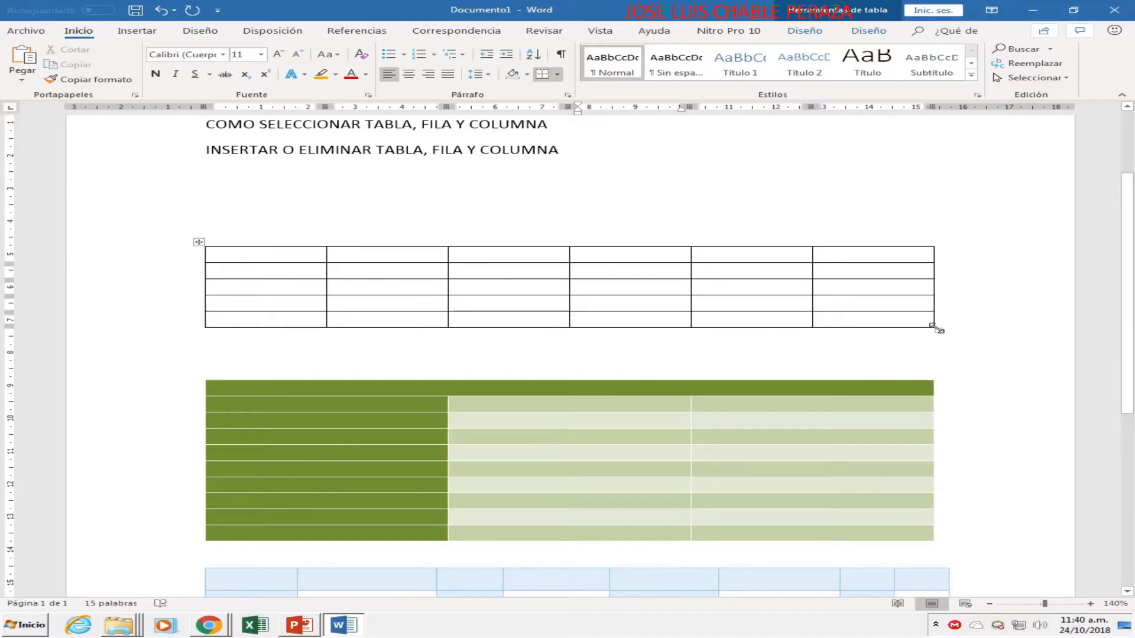
- Enlarge the six-column table to a row height of about 0.8 cm, and select its second column and third row in turn
{"action": "left_click_drag", "start_coordinate": [936, 329], "coordinate": [937, 384]}
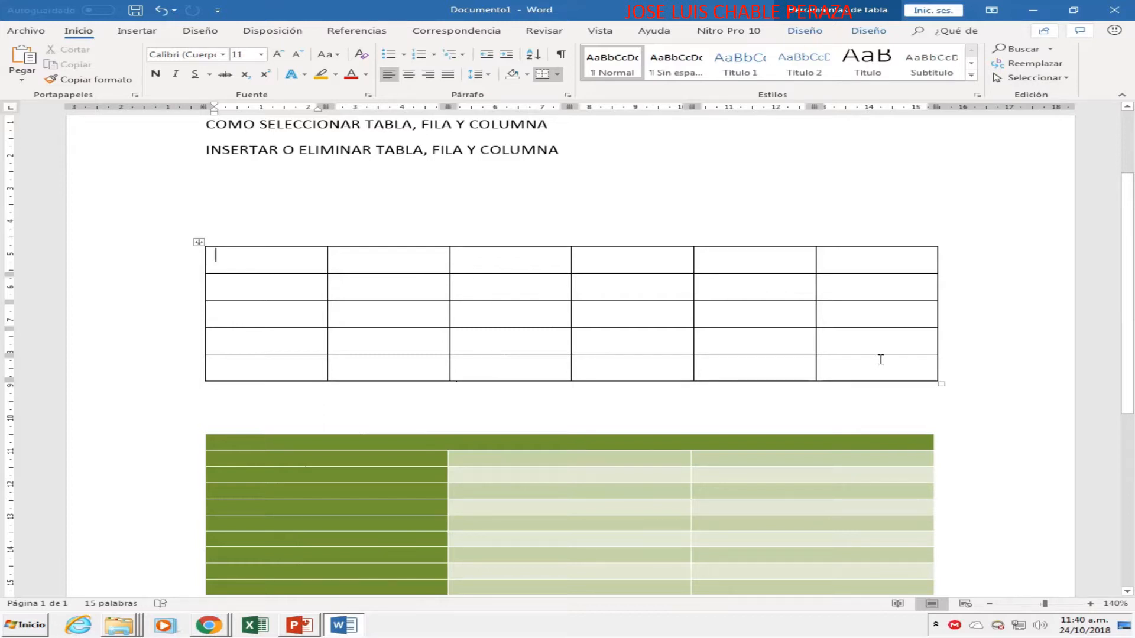
{"action": "left_click", "coordinate": [356, 244]}
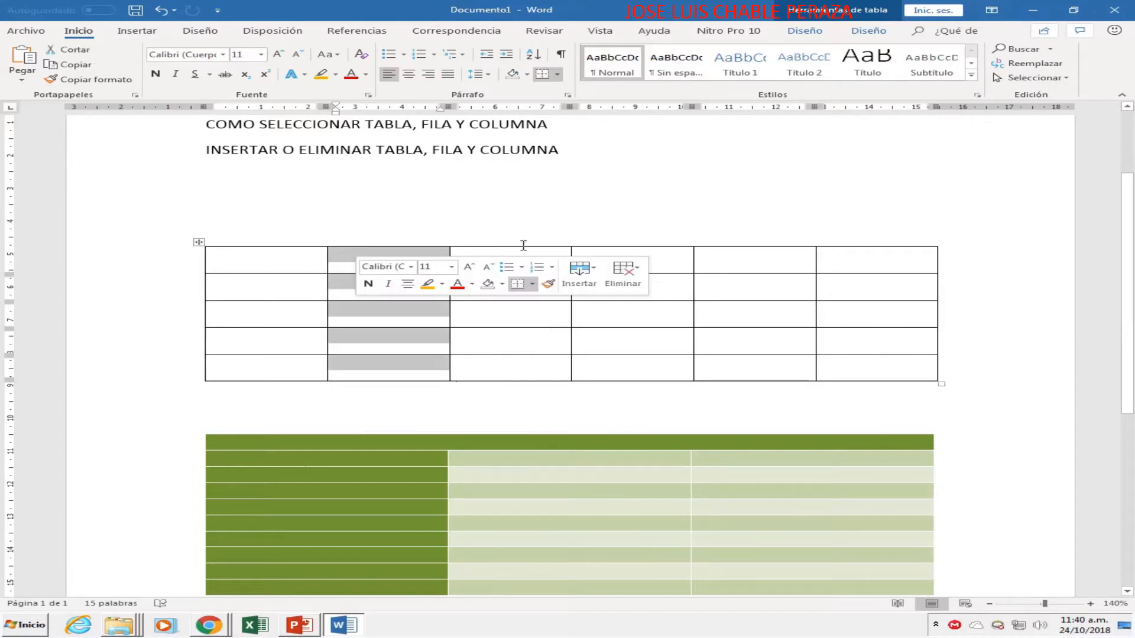
{"action": "left_click", "coordinate": [160, 313]}
{"action": "left_click", "coordinate": [599, 319]}
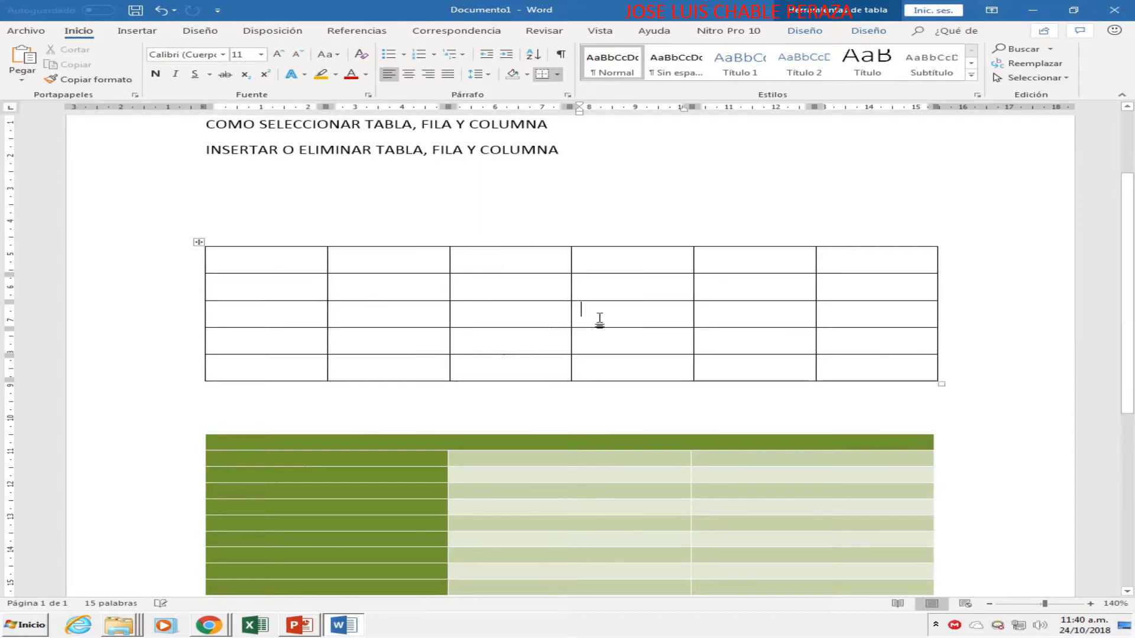
- Show the available commands for selecting a cell, column, row or table, and dismiss them without choosing one
{"action": "left_click", "coordinate": [866, 31]}
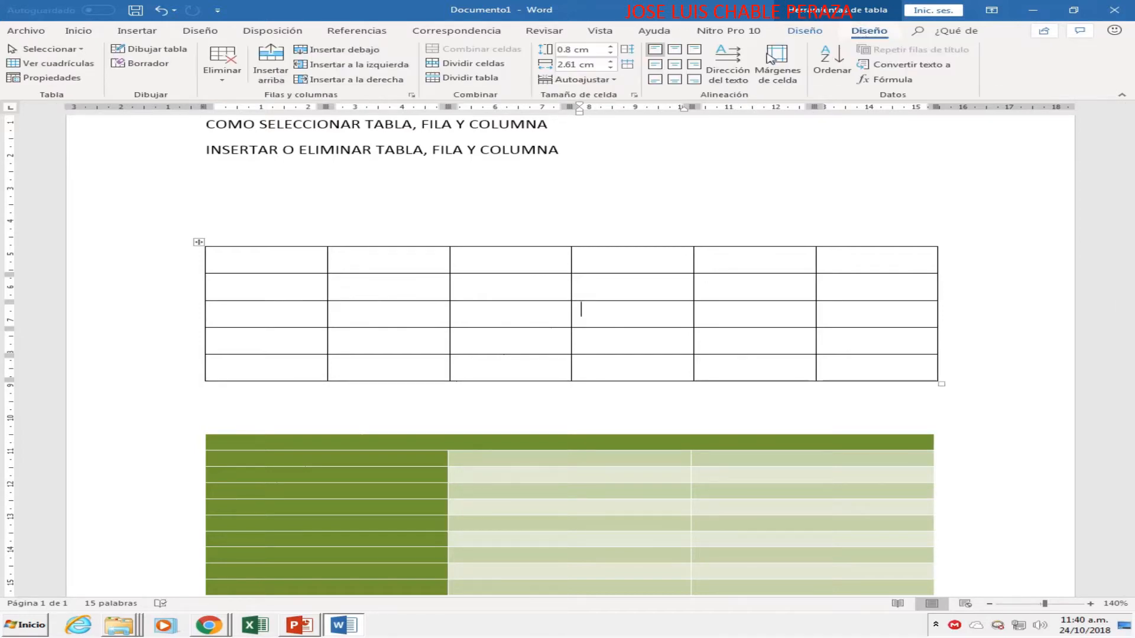
{"action": "left_click", "coordinate": [76, 49]}
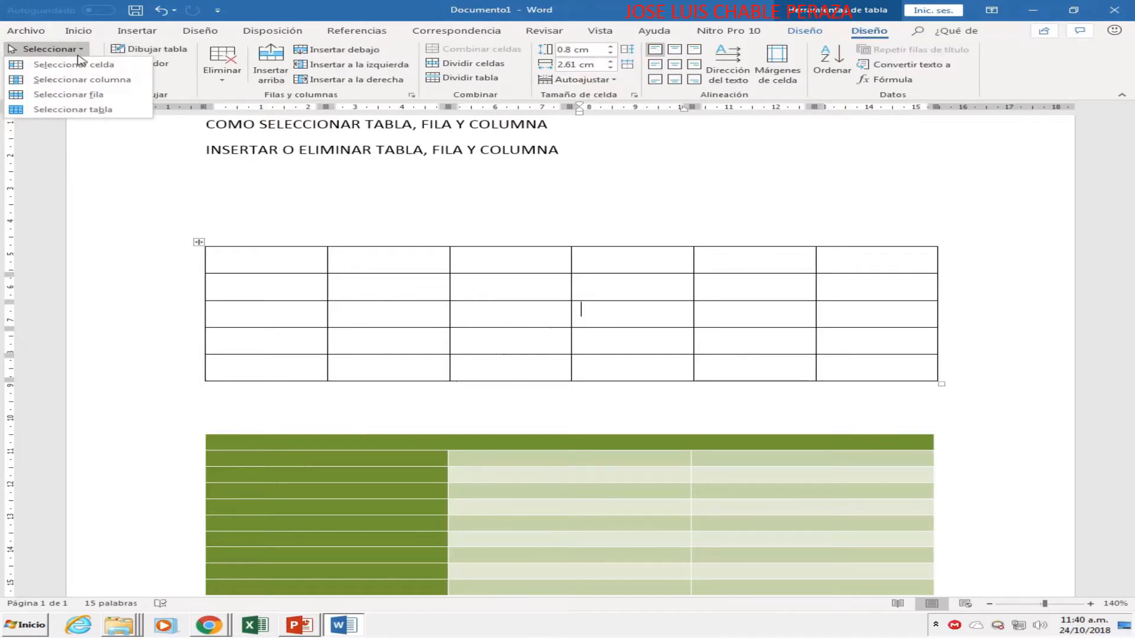
{"action": "left_click", "coordinate": [430, 262]}
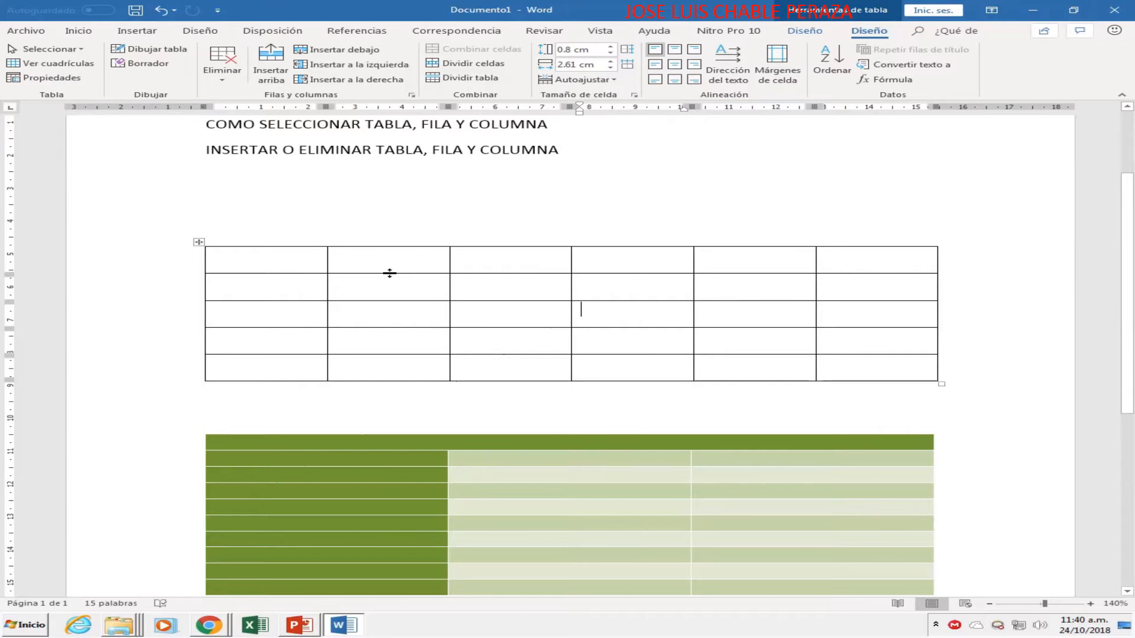
- Insert a row directly below the first row of the six-column table and another below the second row
{"action": "mouse_move", "coordinate": [204, 276]}
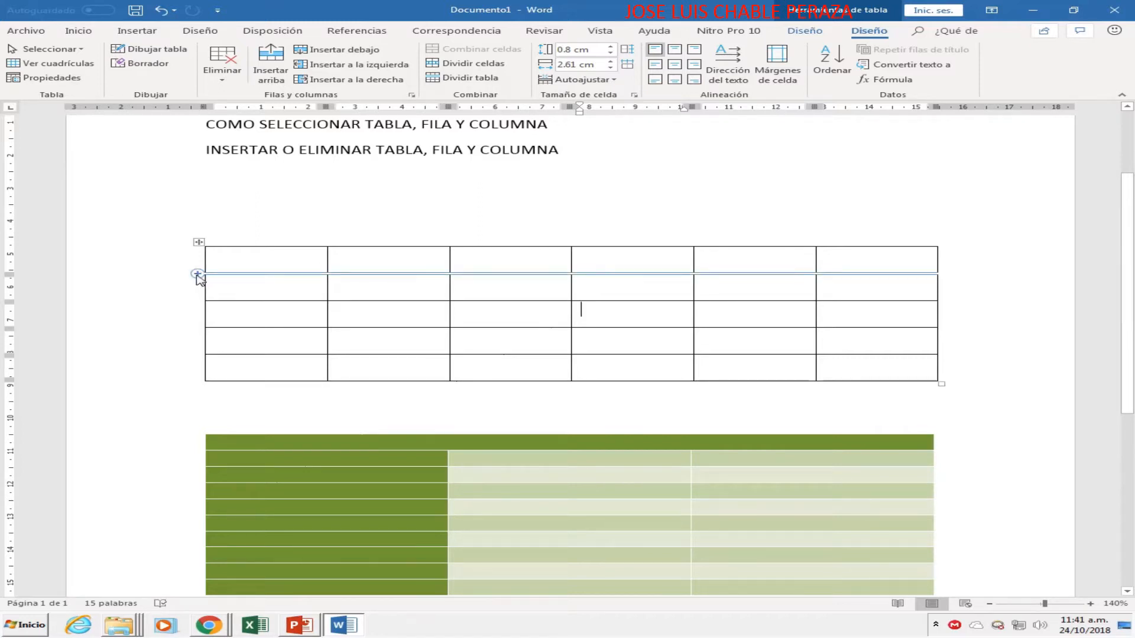
{"action": "left_click", "coordinate": [198, 274]}
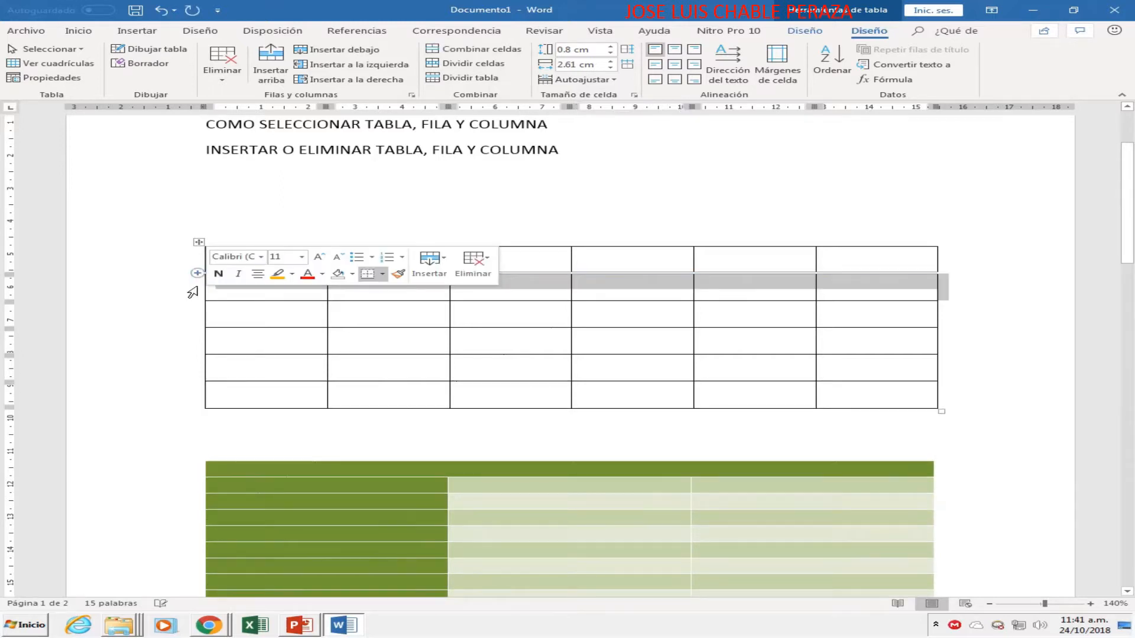
{"action": "left_click", "coordinate": [198, 300]}
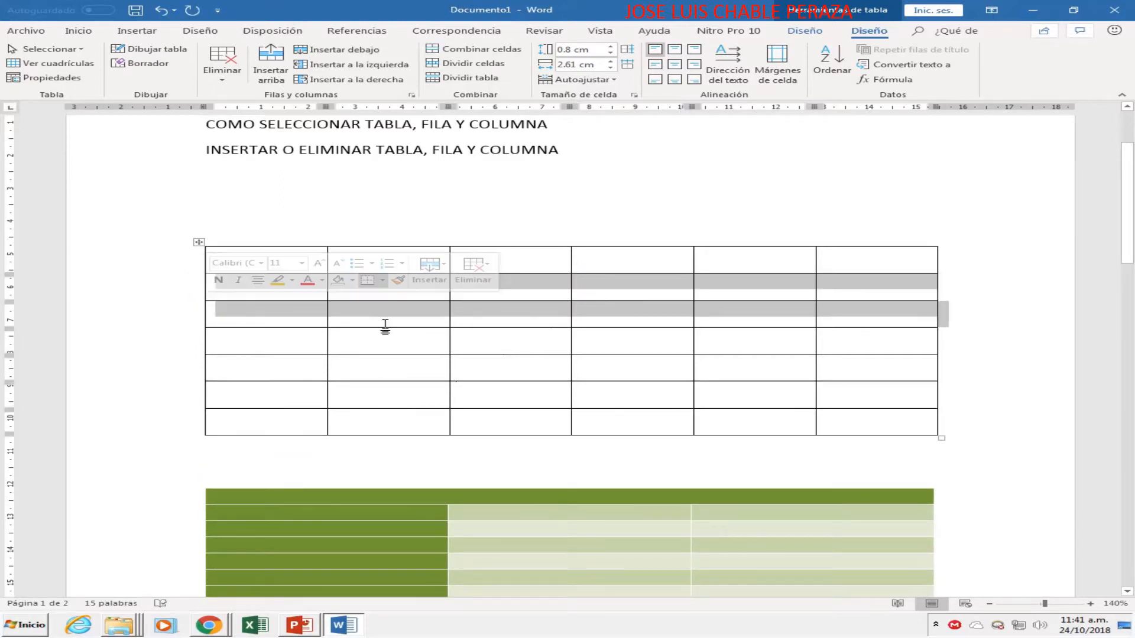
- Insert a column between the third and fourth columns of the enlarged table, directly at their shared border
{"action": "left_click", "coordinate": [614, 285]}
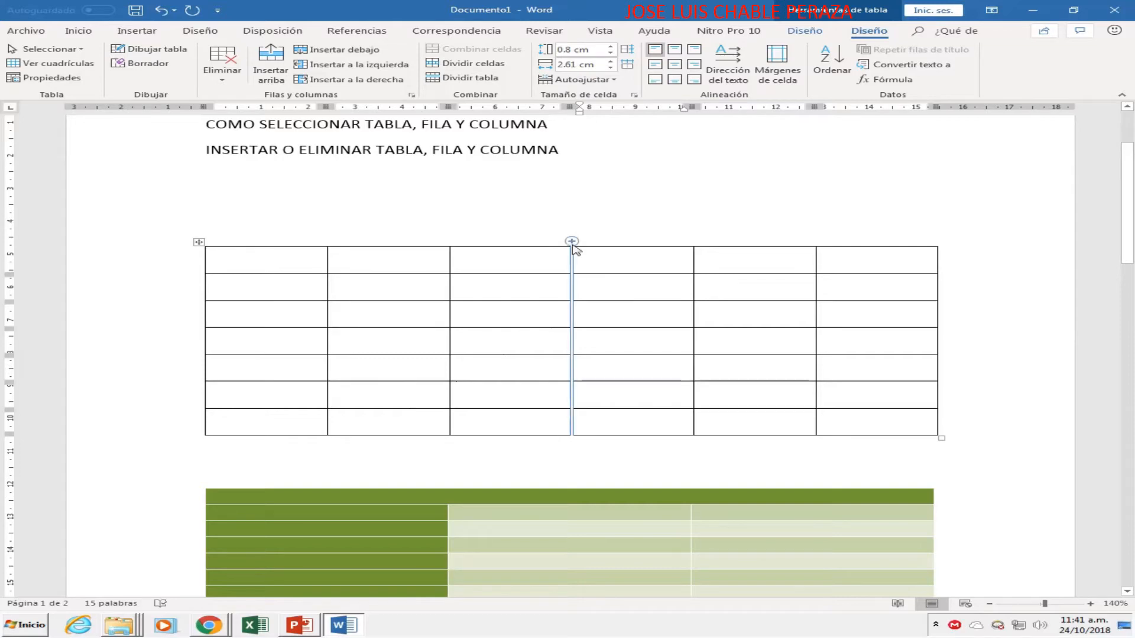
{"action": "left_click", "coordinate": [571, 242]}
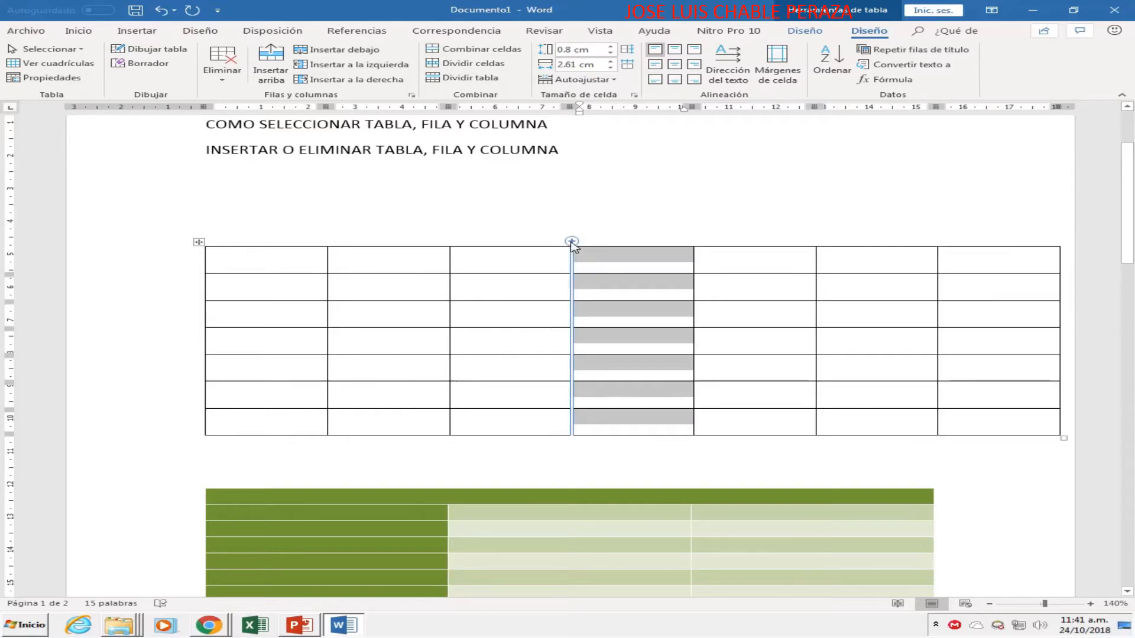
{"action": "left_click", "coordinate": [727, 267]}
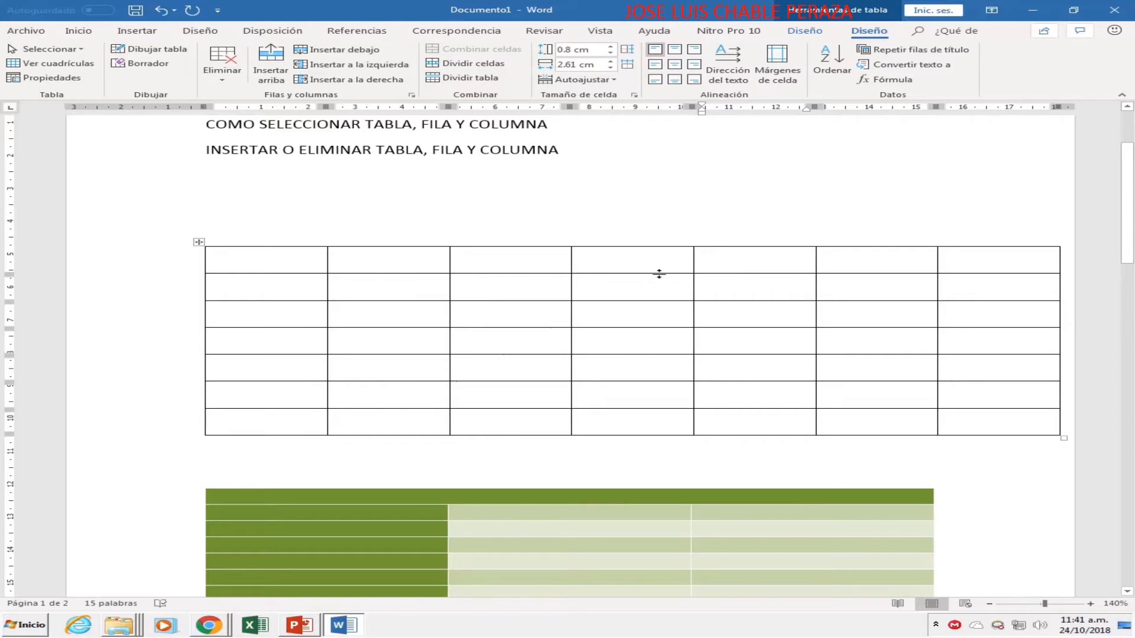
- Delete the fourth column of the seven-column table, and delete its second to fifth rows together
{"action": "left_click", "coordinate": [629, 242]}
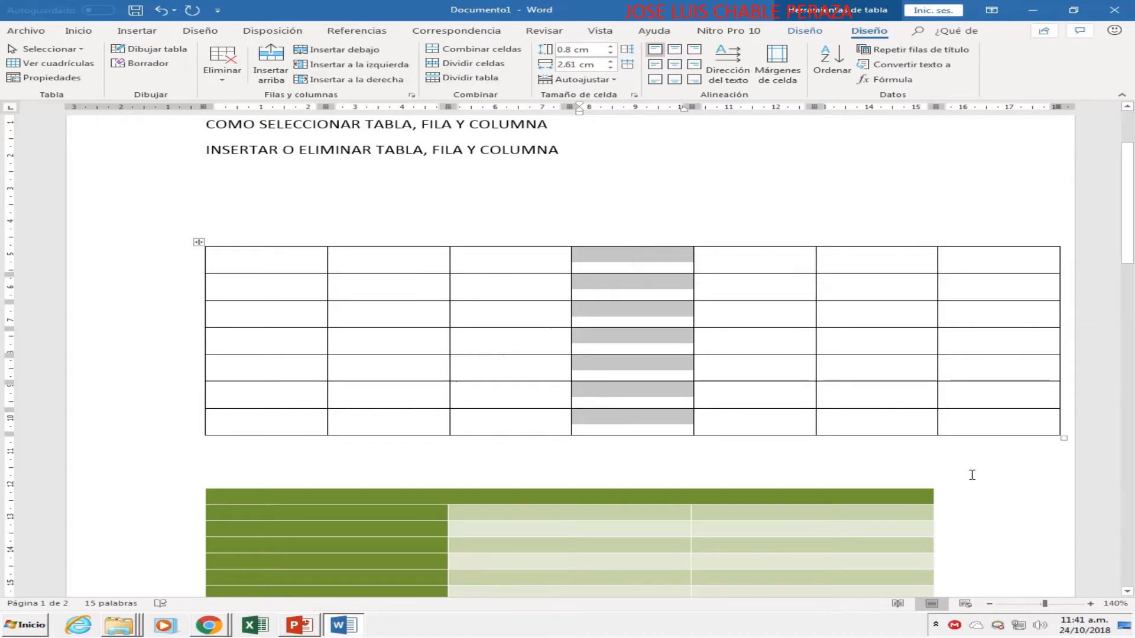
{"action": "key", "text": "BackSpace"}
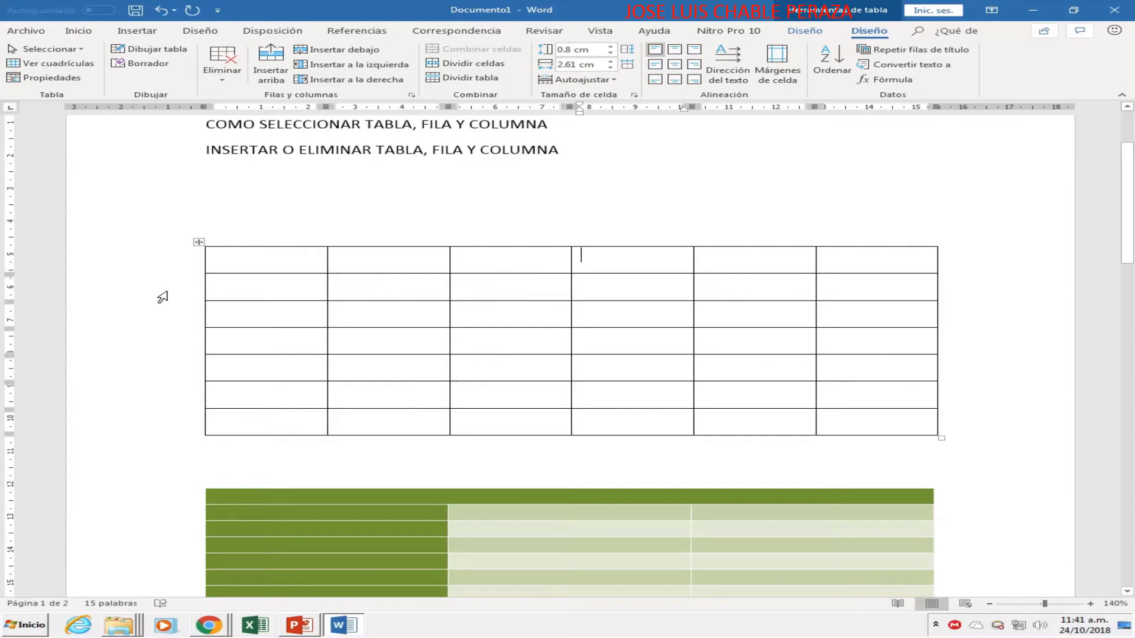
{"action": "left_click_drag", "start_coordinate": [163, 298], "coordinate": [168, 370]}
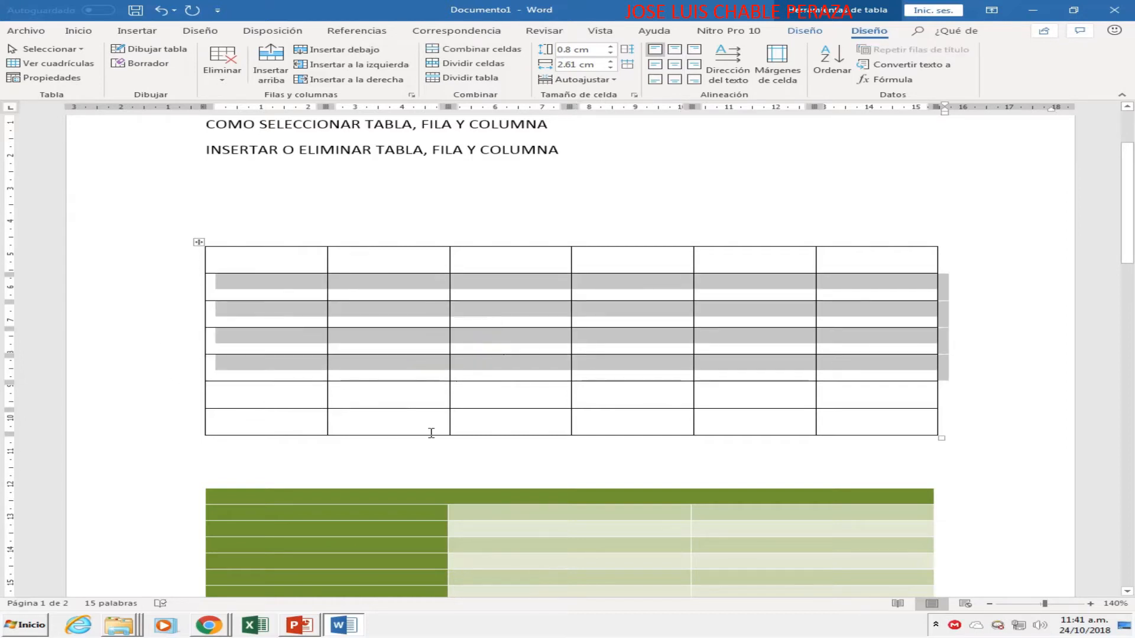
{"action": "key", "text": "BackSpace"}
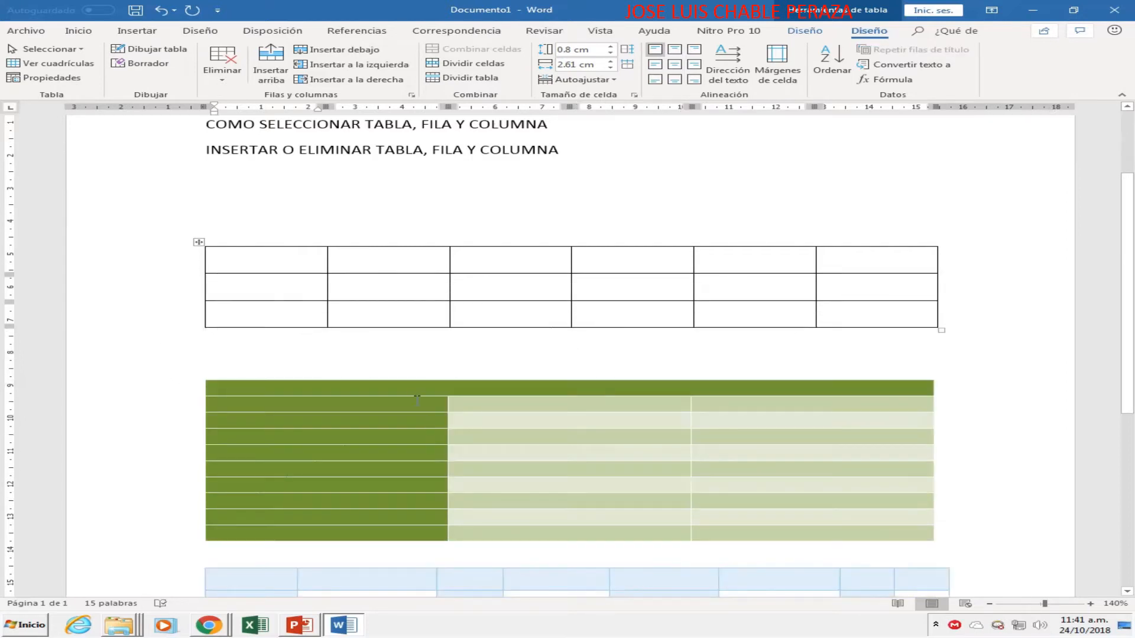
- Select the second column of the three-row table directly from its top edge, and clear the selection
{"action": "left_click", "coordinate": [395, 258]}
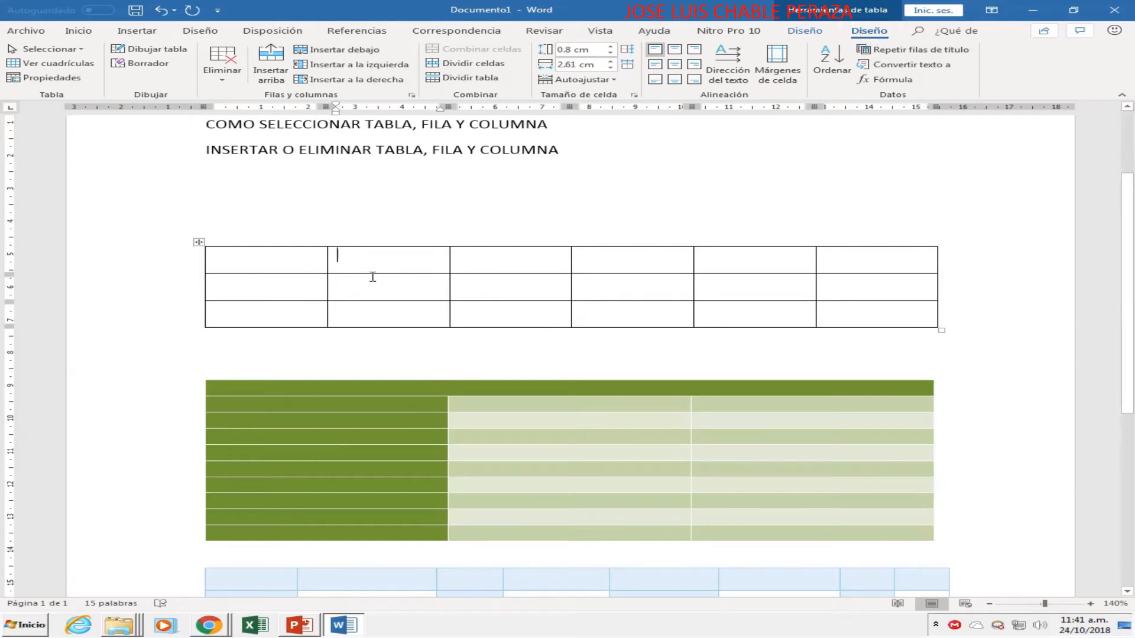
{"action": "left_click", "coordinate": [373, 244]}
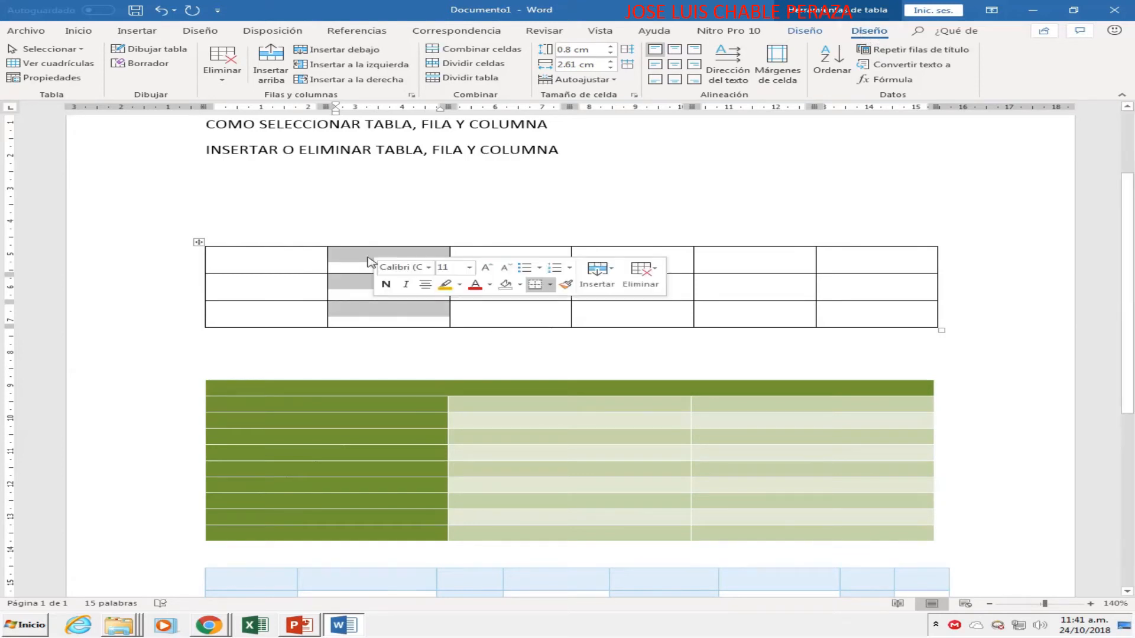
{"action": "left_click", "coordinate": [363, 263]}
{"action": "left_click", "coordinate": [372, 285]}
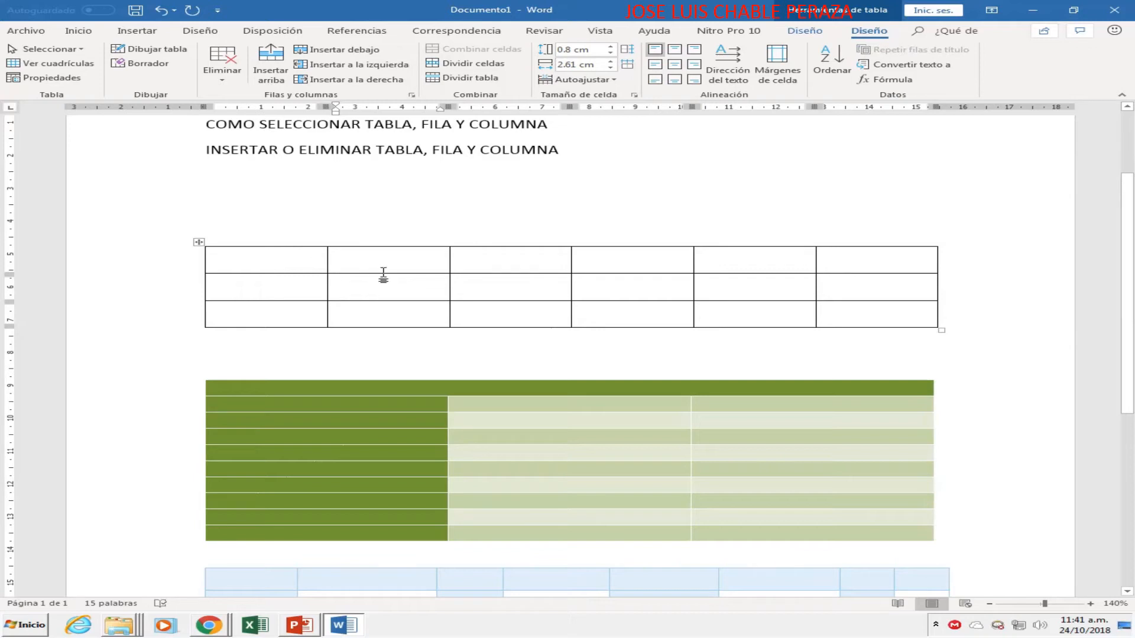
- Number the six cells of the table's first row from 1 to 6
{"action": "left_click", "coordinate": [303, 259]}
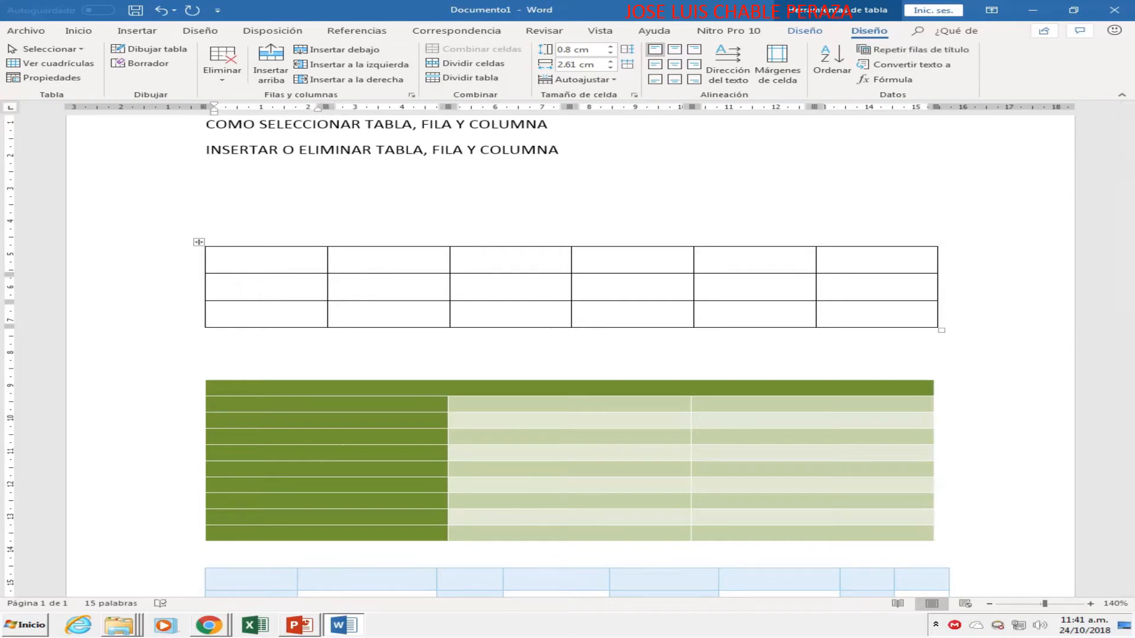
{"action": "type", "text": "1"}
{"action": "left_click", "coordinate": [384, 258]}
{"action": "type", "text": "2"}
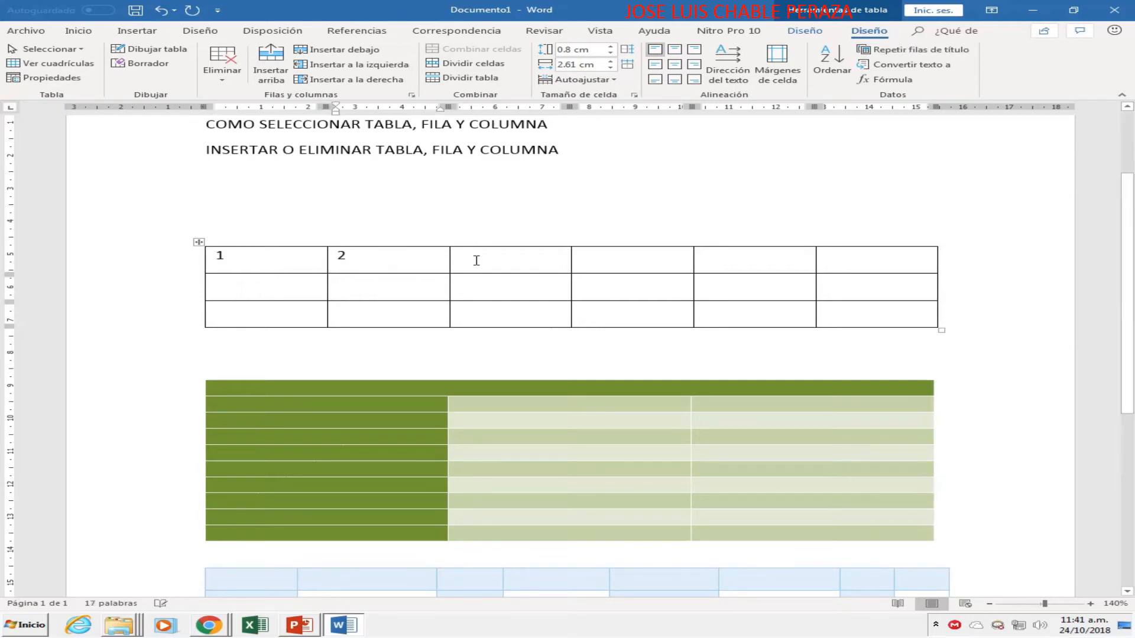
{"action": "left_click", "coordinate": [477, 260]}
{"action": "type", "text": "3"}
{"action": "left_click", "coordinate": [592, 258]}
{"action": "type", "text": "4"}
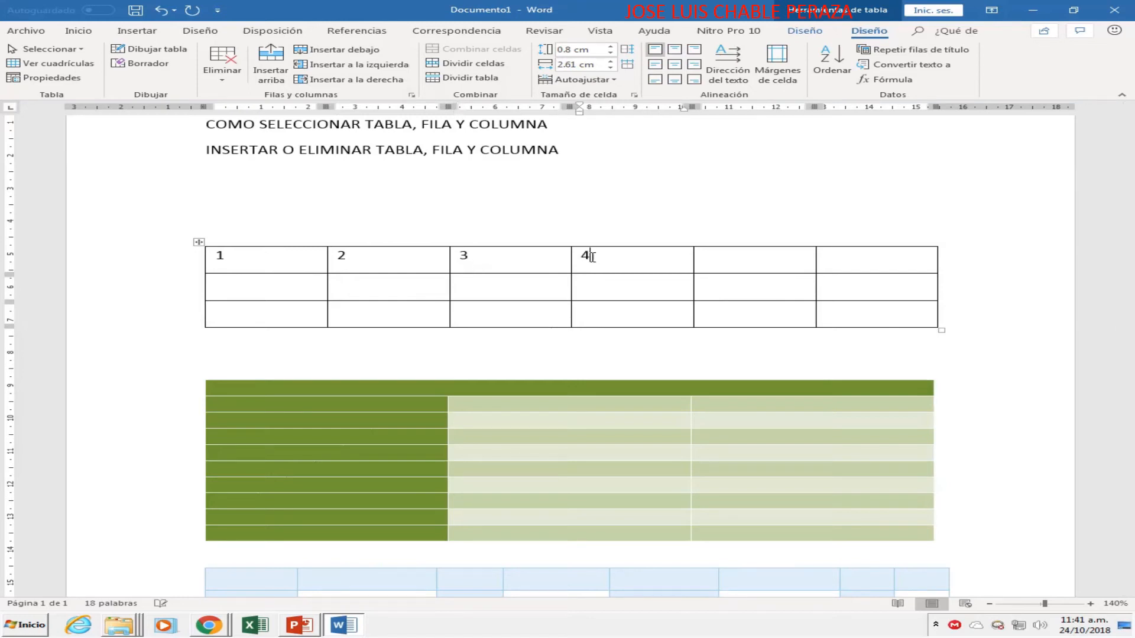
{"action": "left_click", "coordinate": [738, 263]}
{"action": "type", "text": "5"}
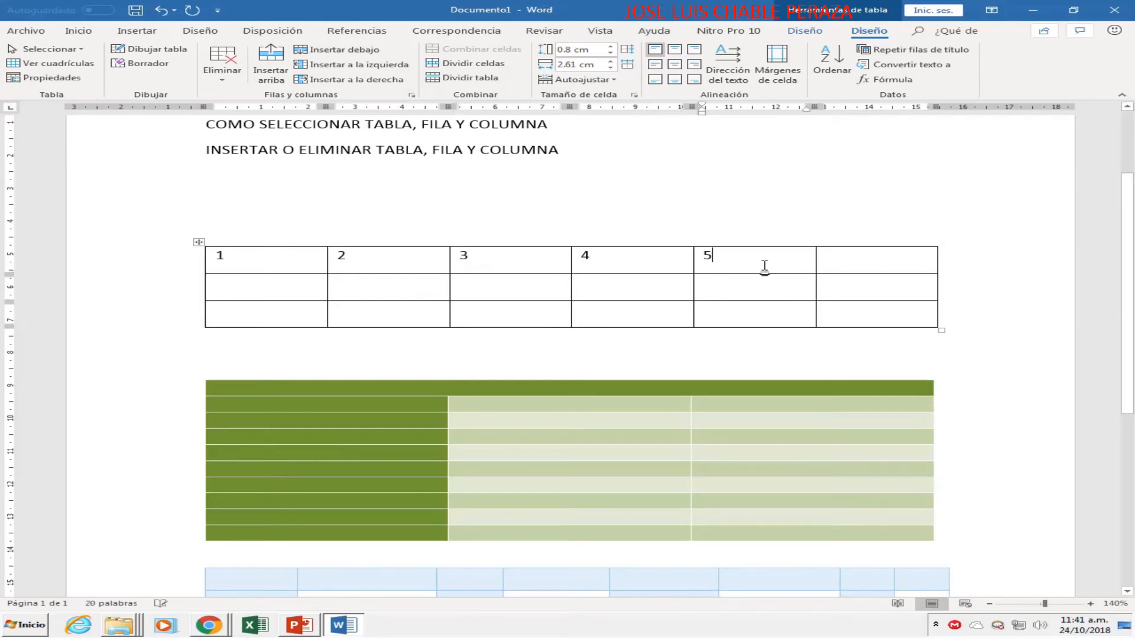
{"action": "left_click", "coordinate": [853, 263]}
{"action": "type", "text": "6"}
- Number the first cells of the second and third rows 2 and 3, and place the cursor in the second row's third cell
{"action": "left_click", "coordinate": [298, 289]}
{"action": "type", "text": "2"}
{"action": "left_click", "coordinate": [304, 316]}
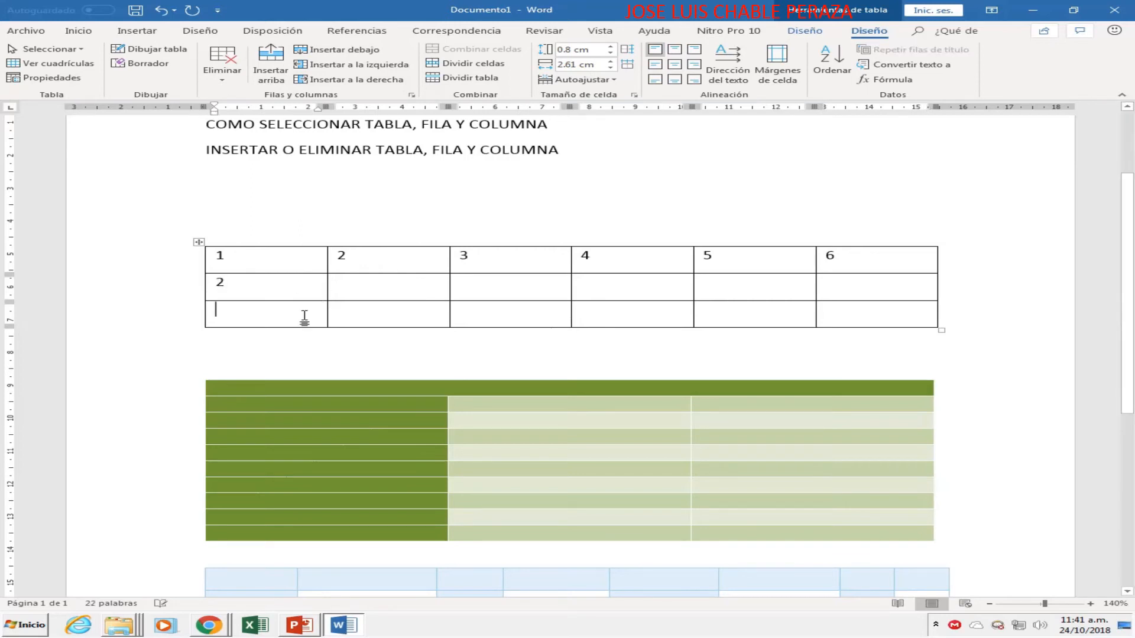
{"action": "type", "text": "3"}
{"action": "left_click", "coordinate": [479, 282]}
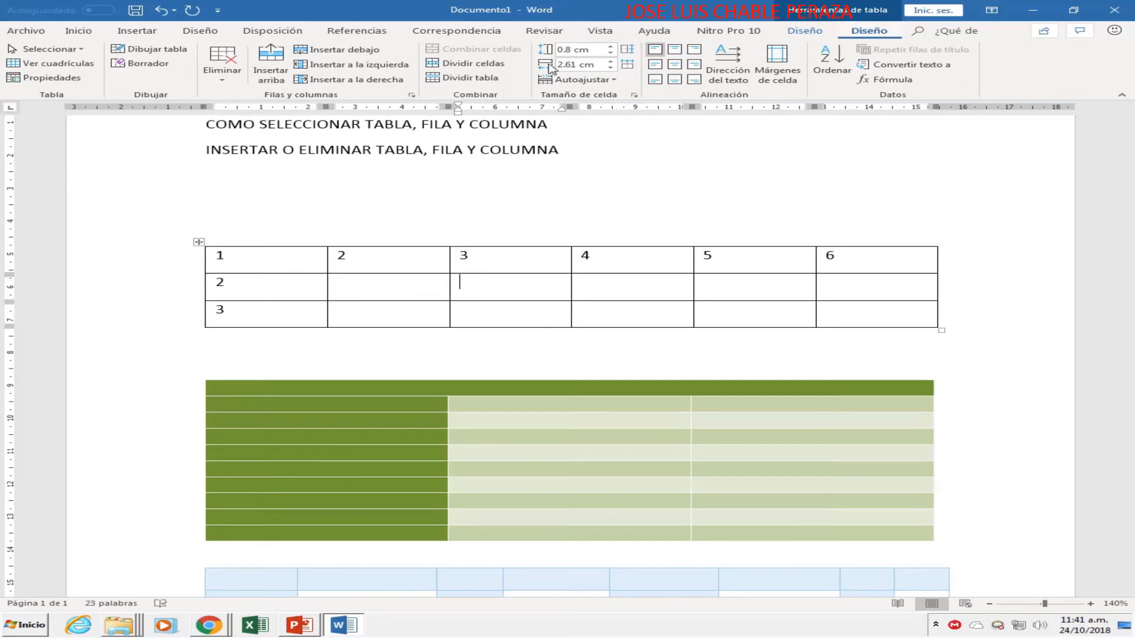
- Delete the column headed 3 from the numbered table, and delete its third row
{"action": "left_click", "coordinate": [225, 78]}
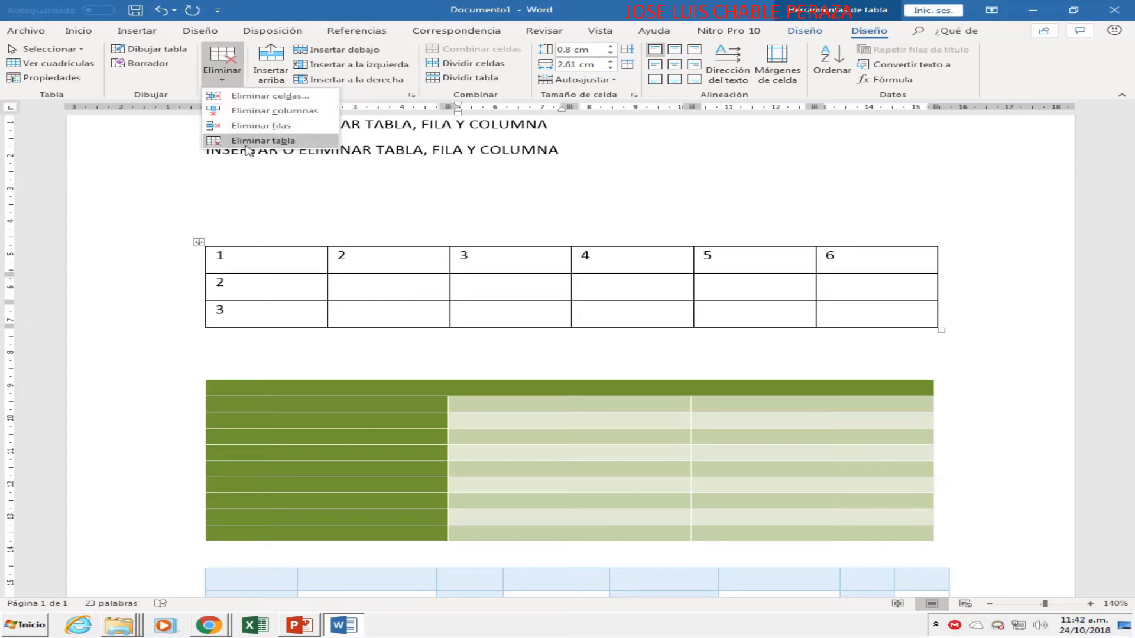
{"action": "left_click", "coordinate": [261, 112]}
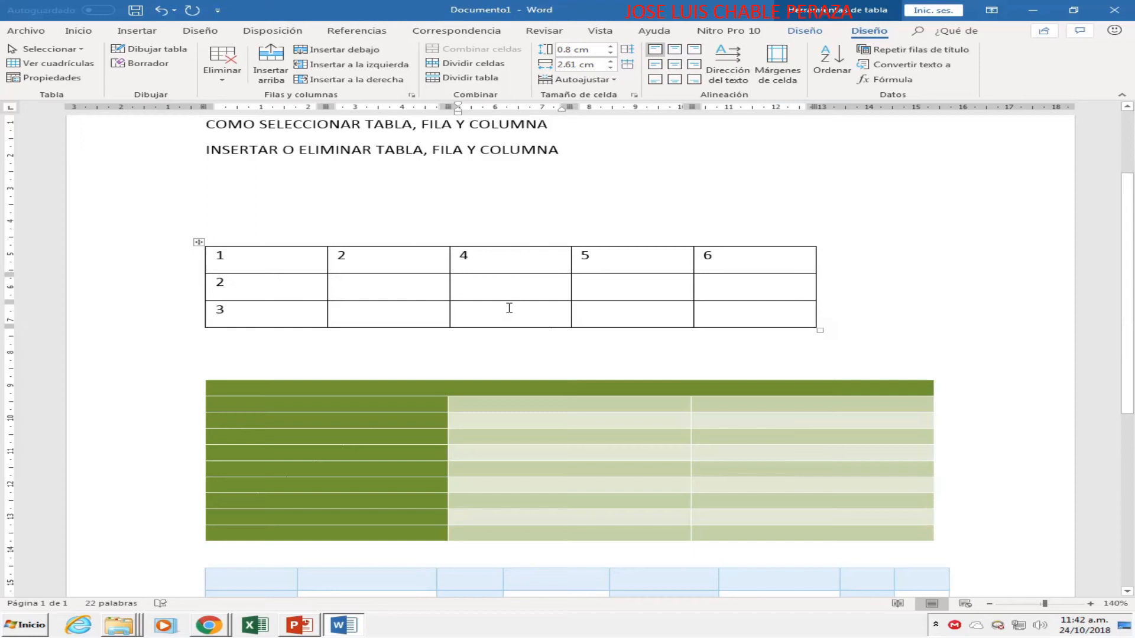
{"action": "left_click", "coordinate": [388, 313]}
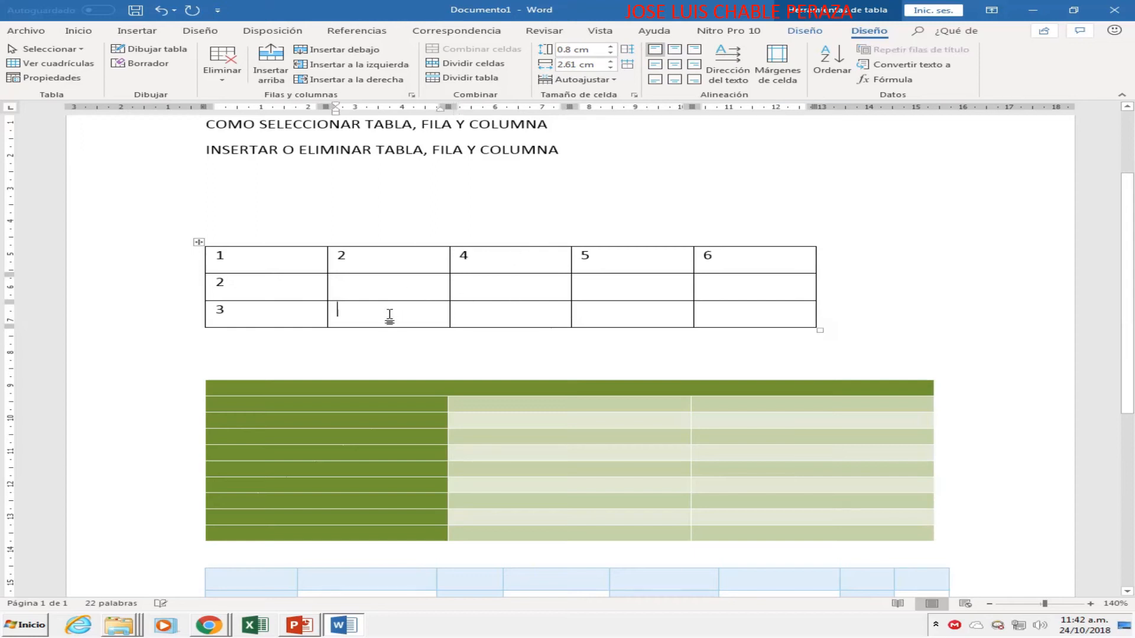
{"action": "left_click", "coordinate": [496, 318]}
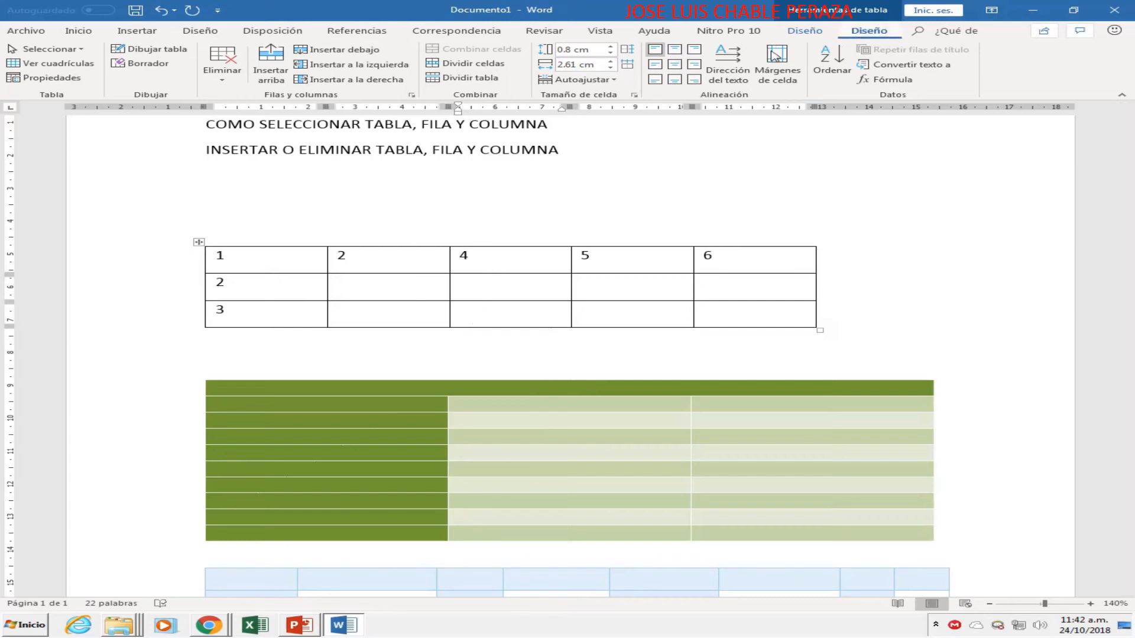
{"action": "left_click", "coordinate": [223, 71]}
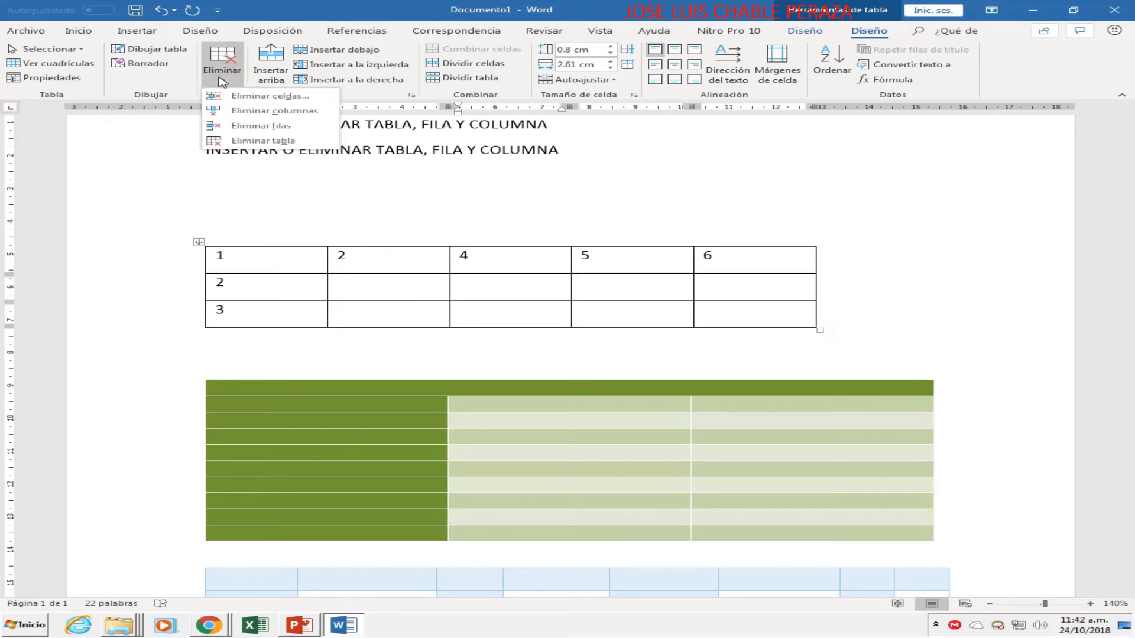
{"action": "left_click", "coordinate": [255, 126]}
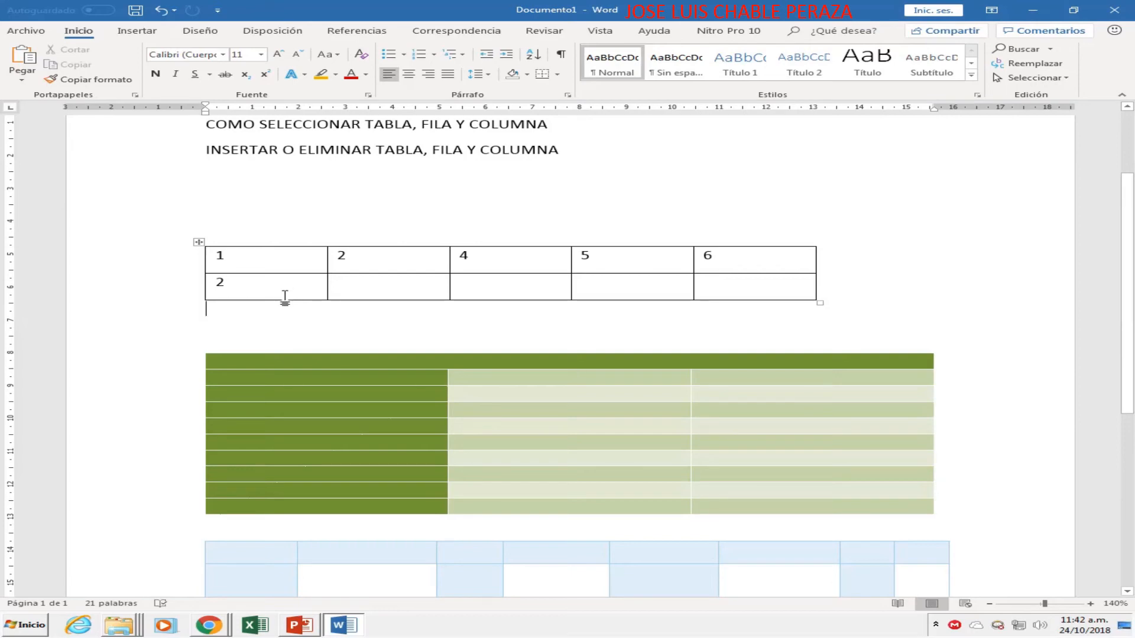
- Undo the last row deletion and the column deletion before it in the numbered table
{"action": "left_click", "coordinate": [160, 12]}
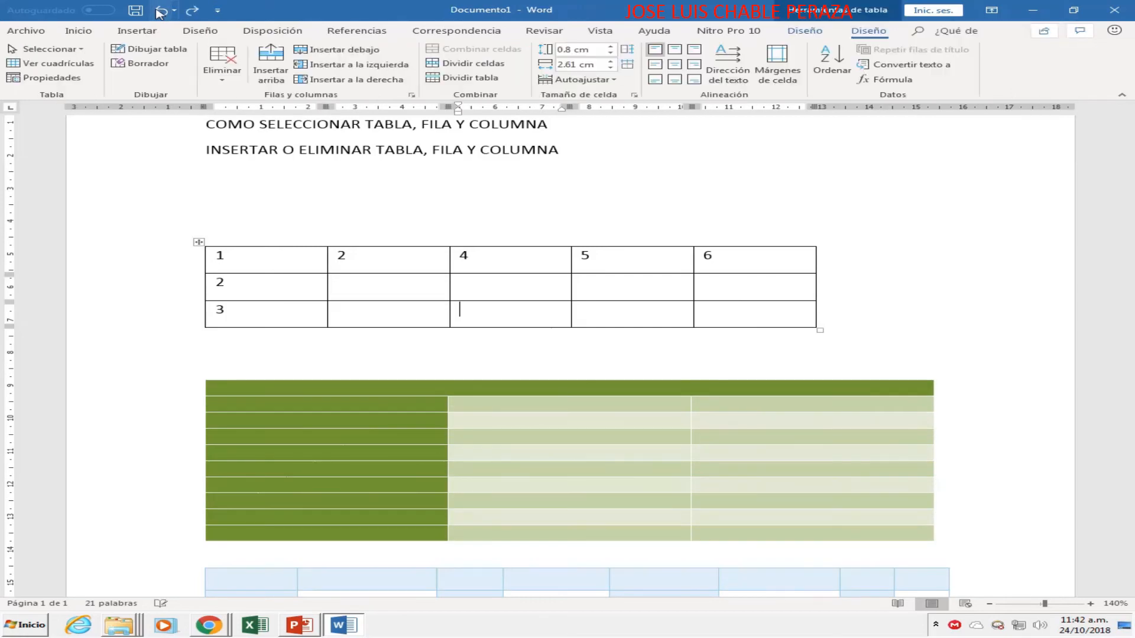
{"action": "left_click", "coordinate": [159, 12]}
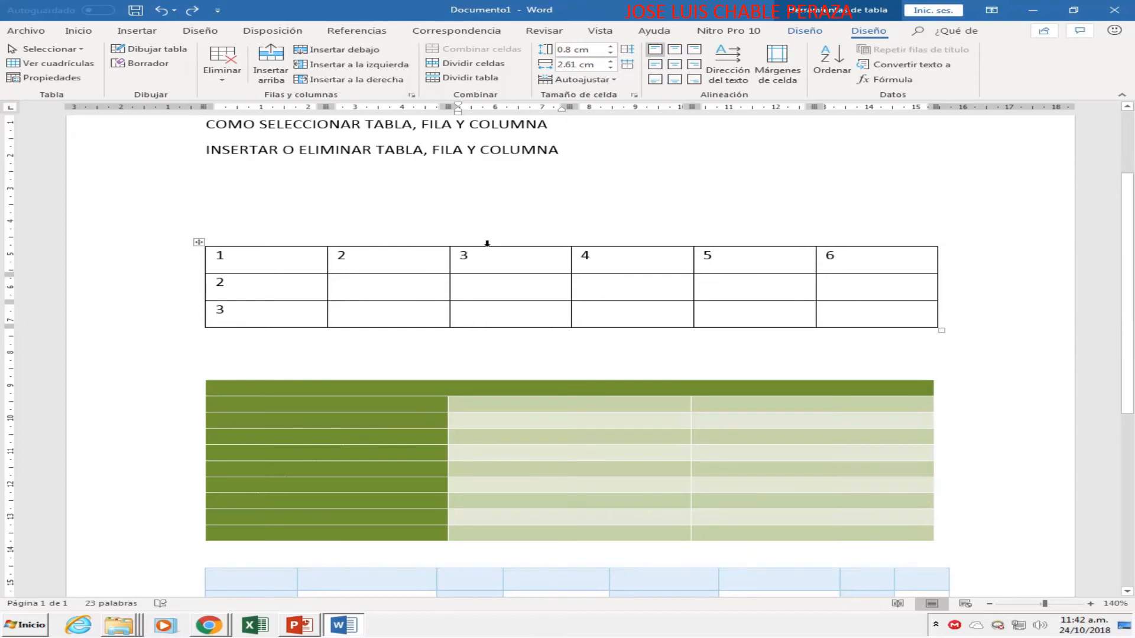
- Delete the numbered table's second row, and delete the columns headed 4 and 5 together
{"action": "left_click", "coordinate": [147, 290]}
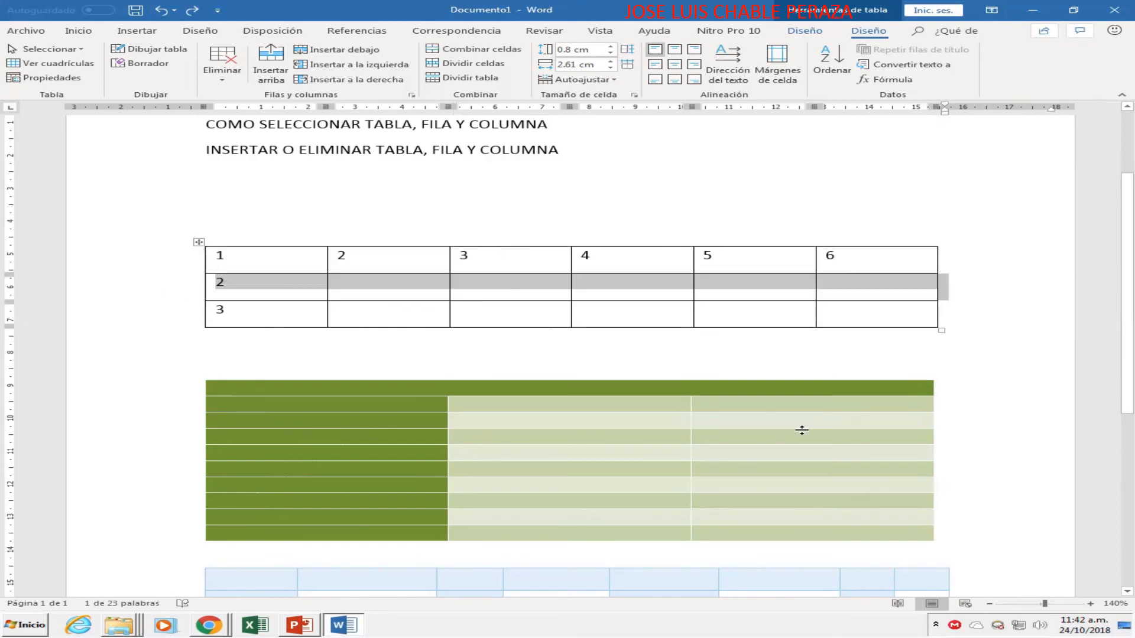
{"action": "key", "text": "BackSpace"}
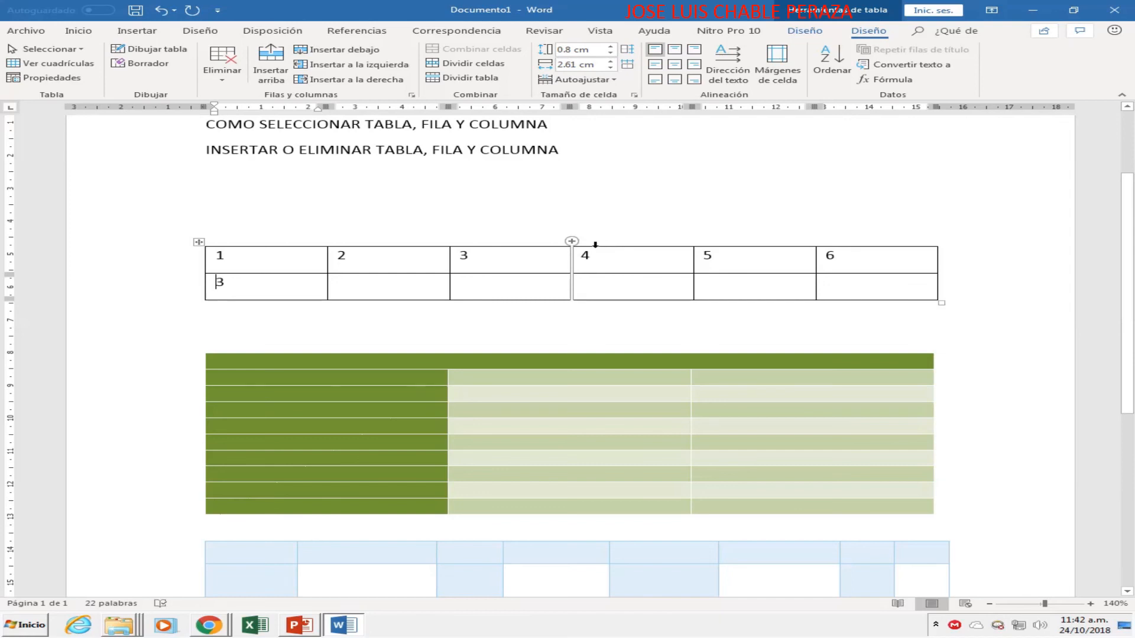
{"action": "left_click", "coordinate": [628, 242]}
{"action": "left_click", "coordinate": [703, 242], "text": "shift"}
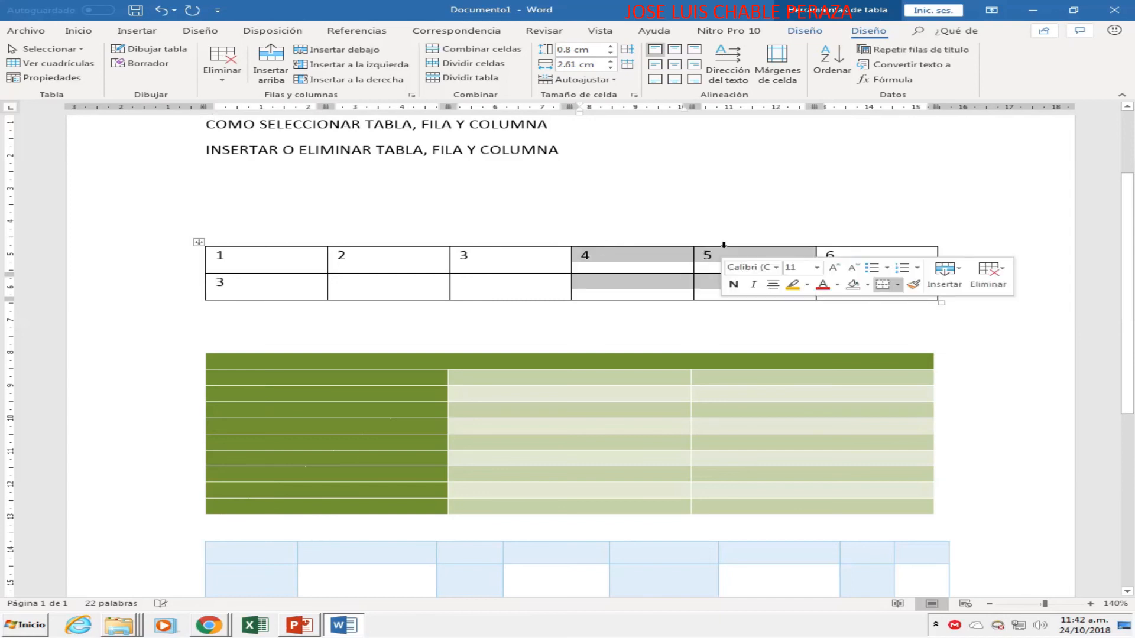
{"action": "key", "text": "BackSpace"}
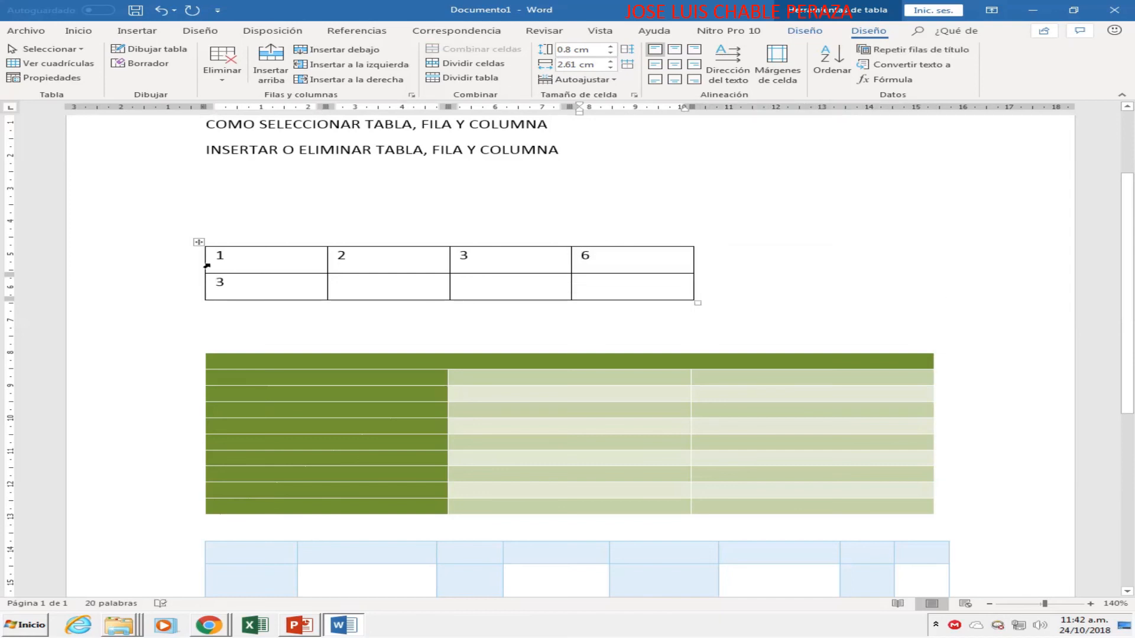
- Select the entire numbered table above the green one and delete it from the document
{"action": "left_click", "coordinate": [197, 242]}
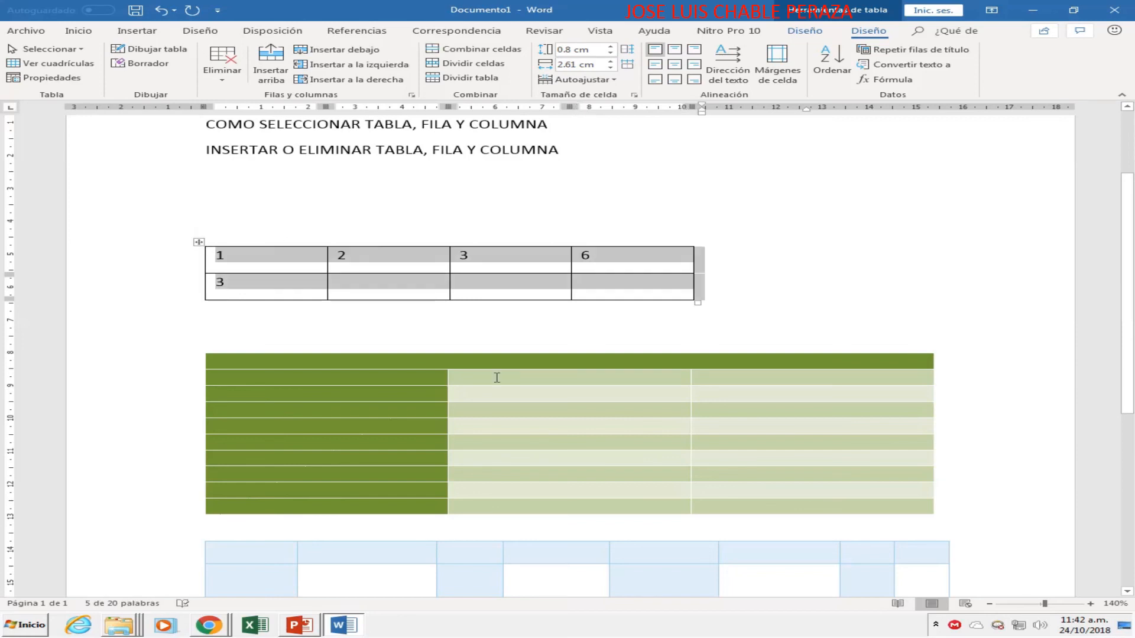
{"action": "key", "text": "BackSpace"}
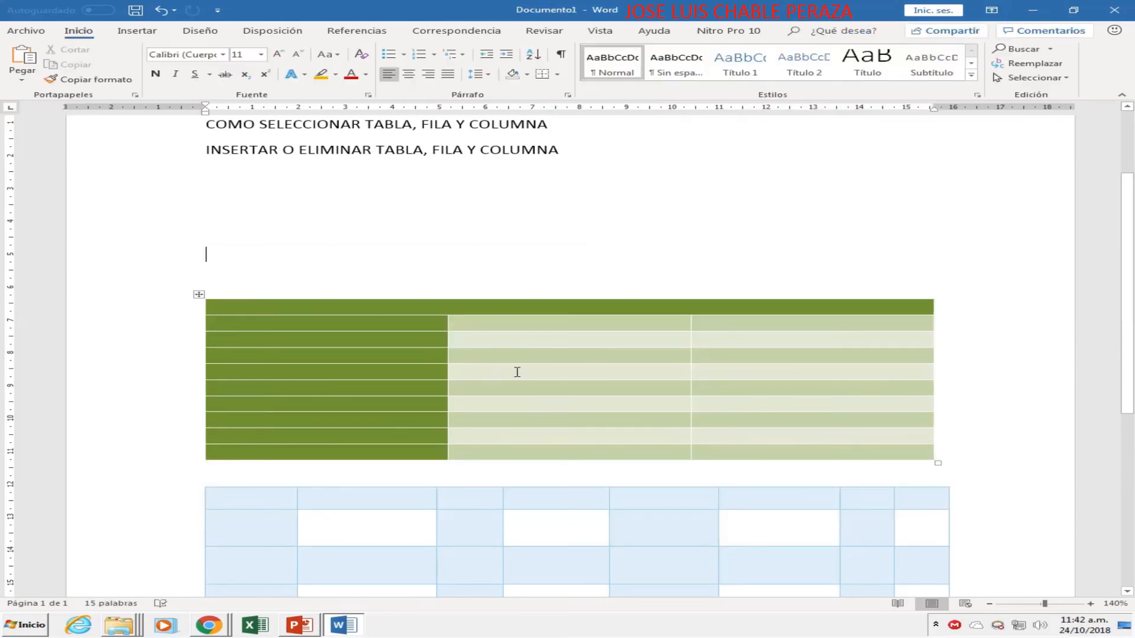
{"action": "scroll", "coordinate": [545, 314], "scroll_direction": "up", "scroll_amount": 1}
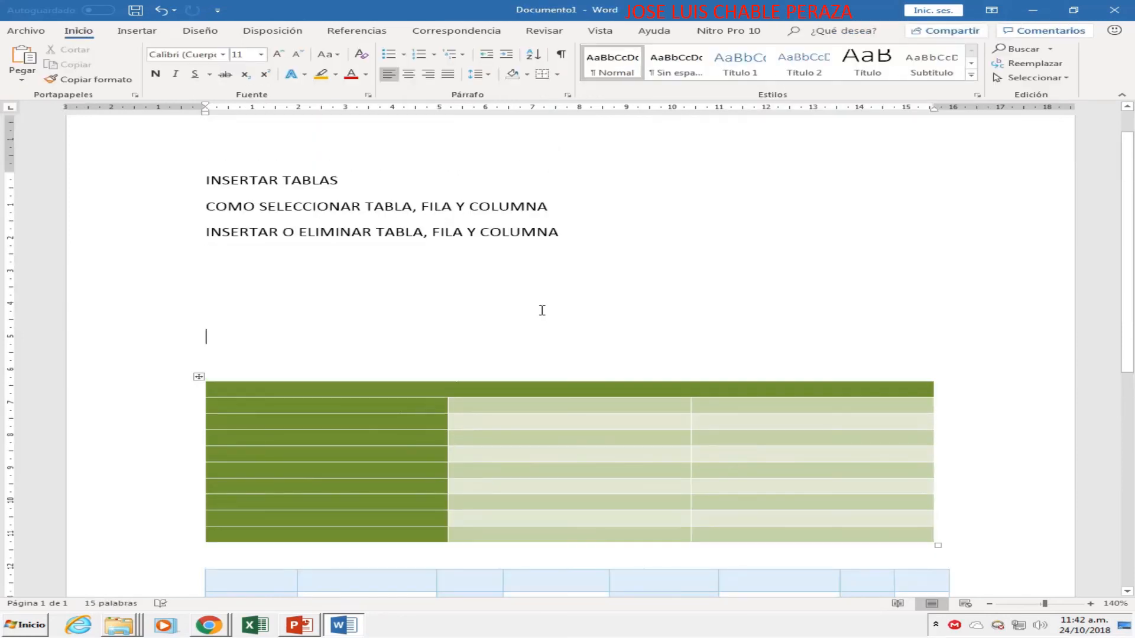